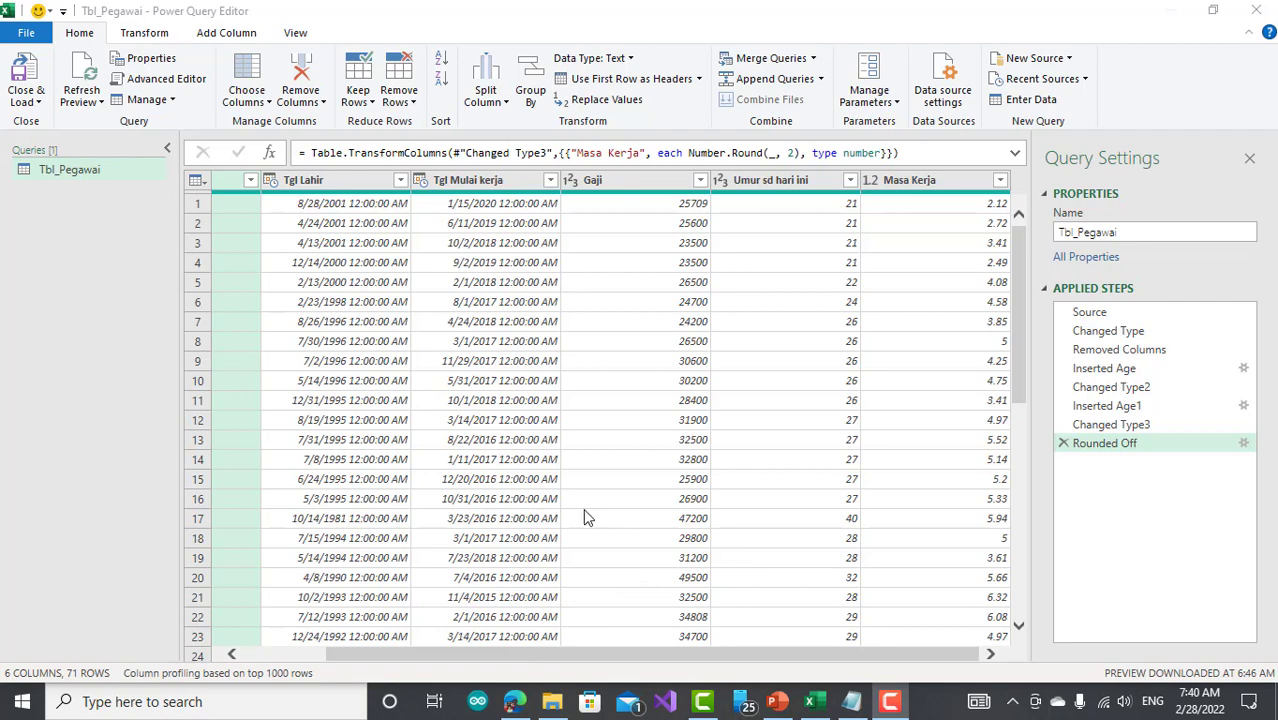
- Switch to the browser to view the Facebook group post about calculating age and service length, and return to Power Query Editor
{"action": "left_click", "coordinate": [516, 700]}
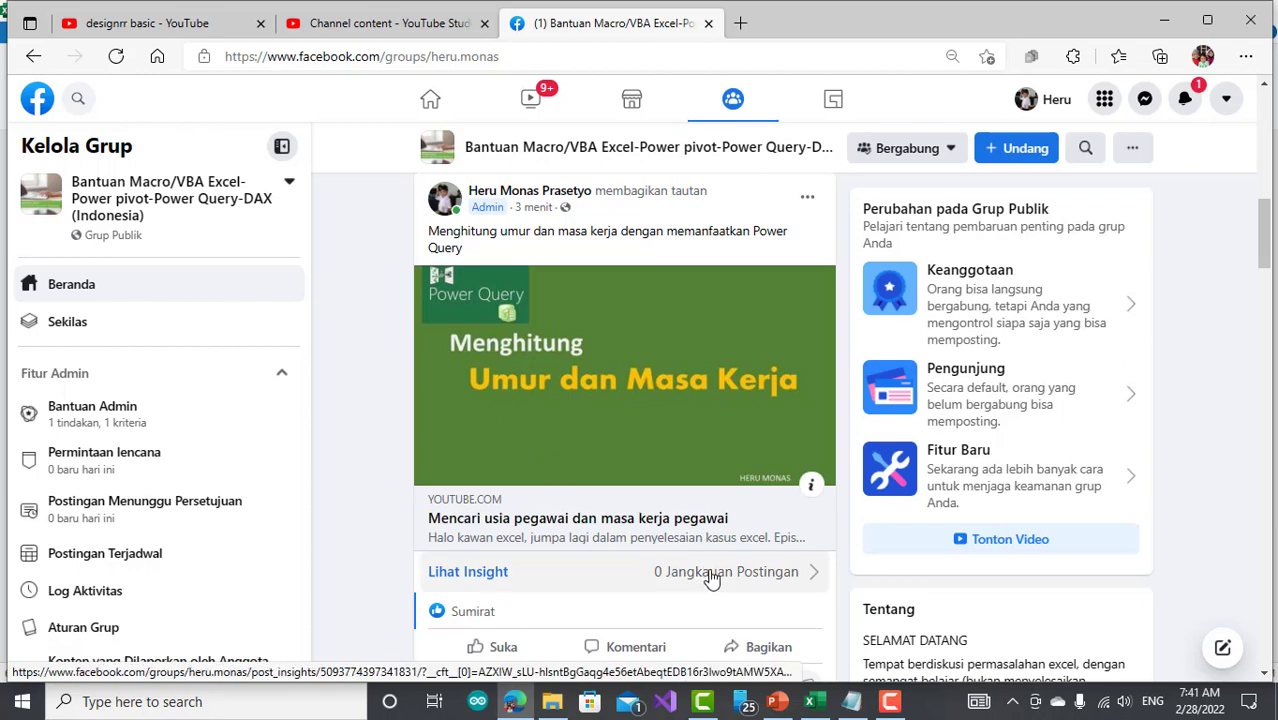
{"action": "left_click", "coordinate": [817, 703]}
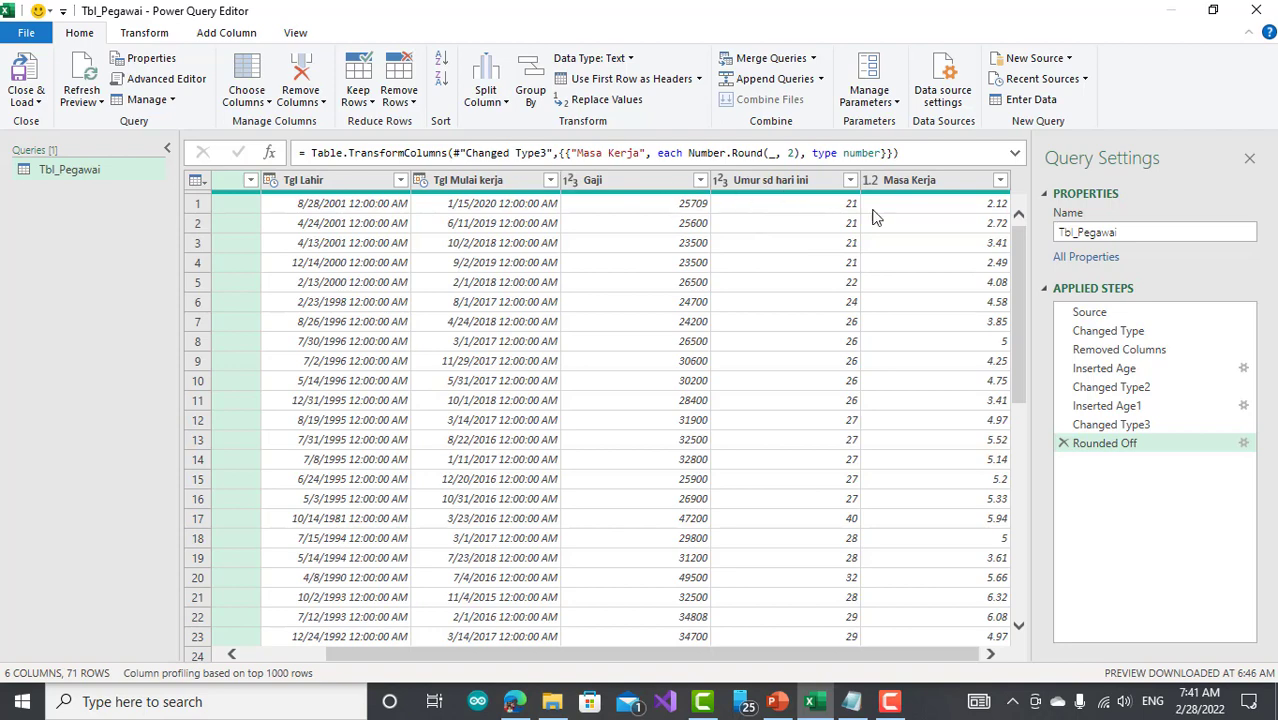
- Add a custom column named "Sisa Masa Kerja" with the formula 56 -[Masa Kerja]
{"action": "left_click", "coordinate": [240, 34]}
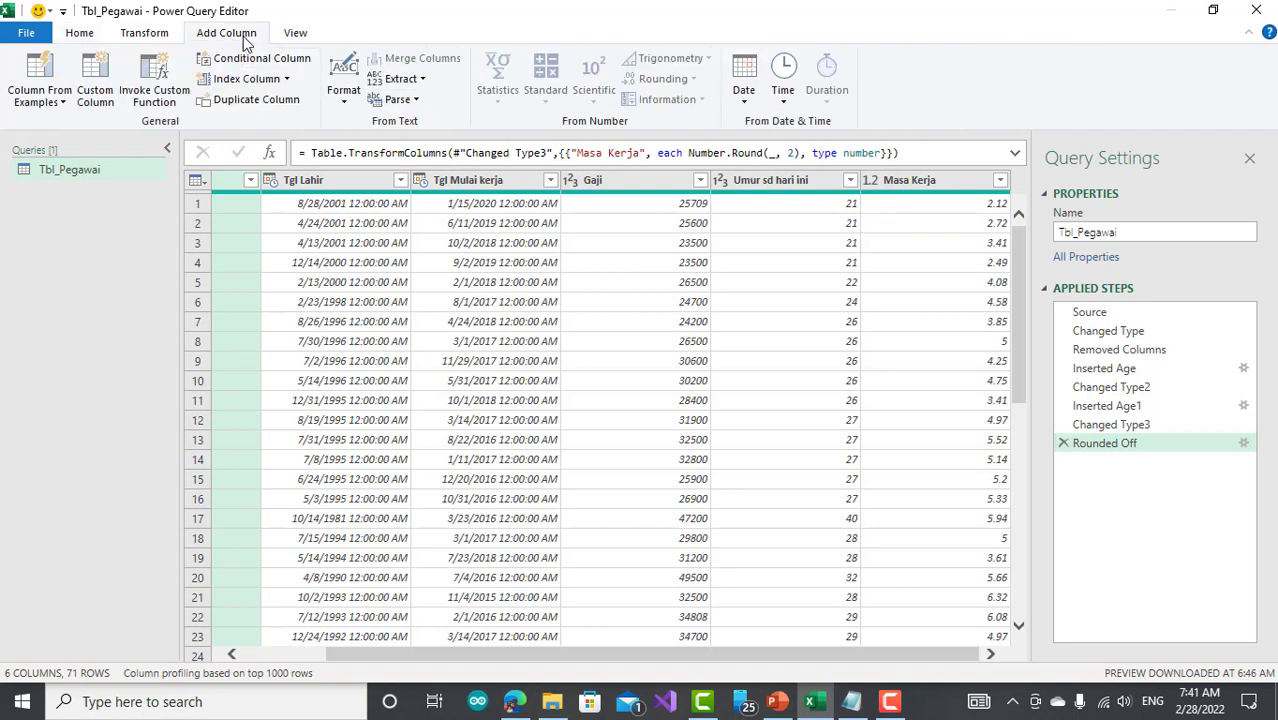
{"action": "left_click", "coordinate": [96, 95]}
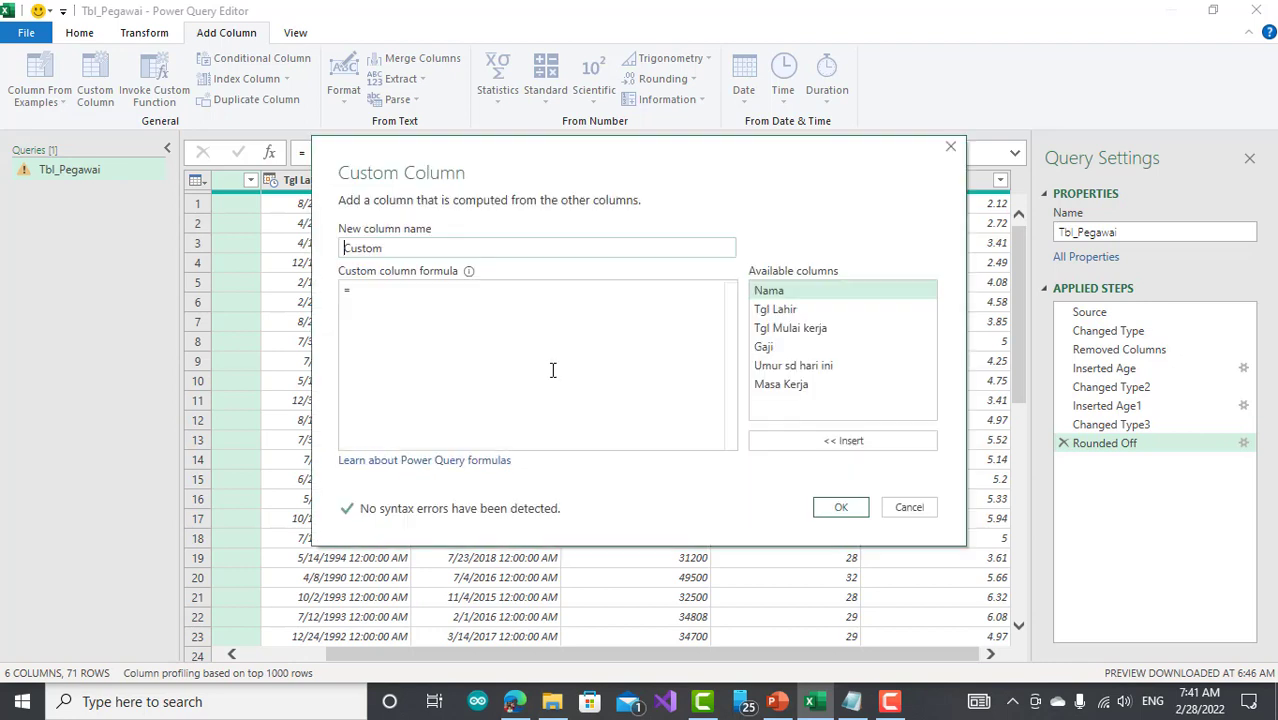
{"action": "left_click_drag", "start_coordinate": [379, 250], "coordinate": [285, 243]}
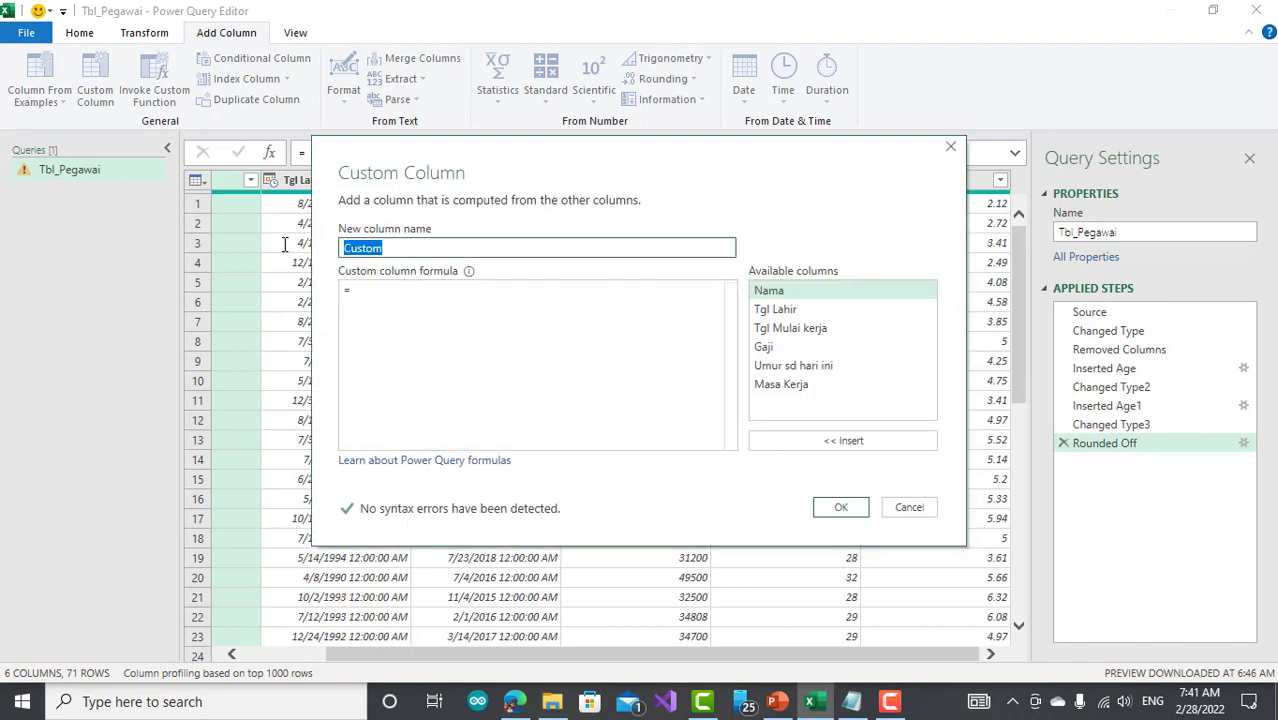
{"action": "type", "text": "Sisa M"}
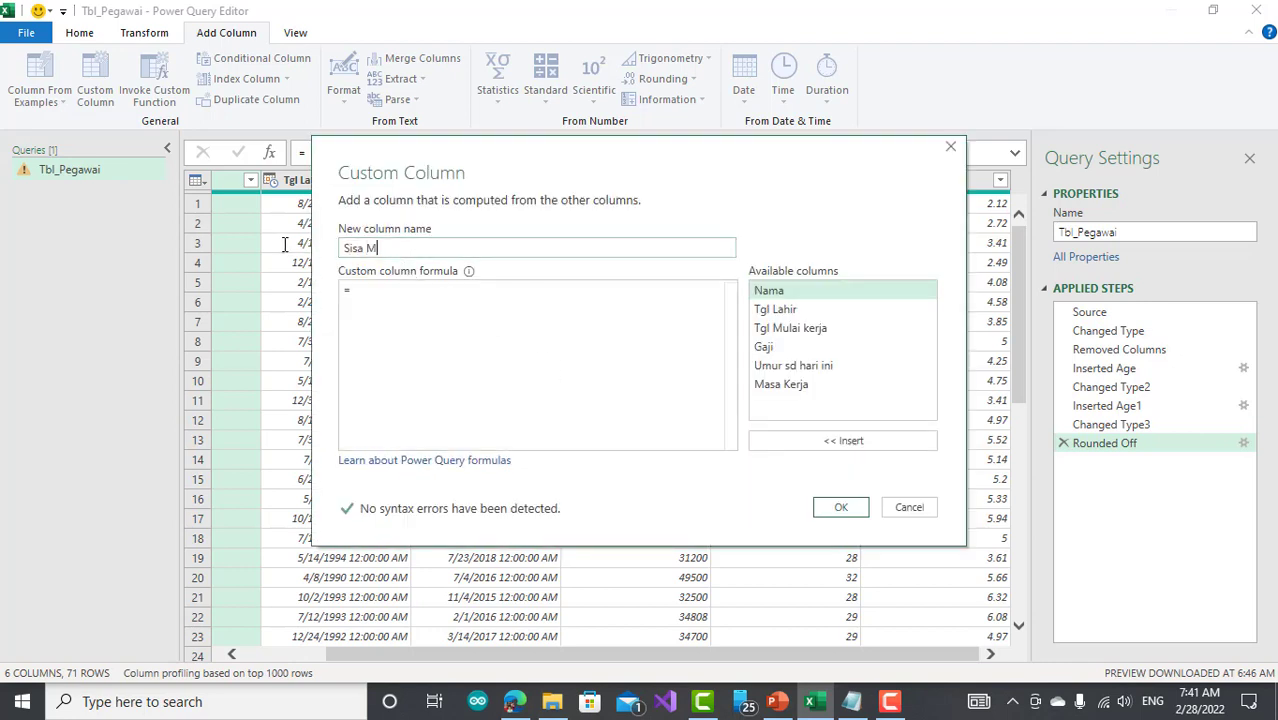
{"action": "type", "text": "asa Kerja"}
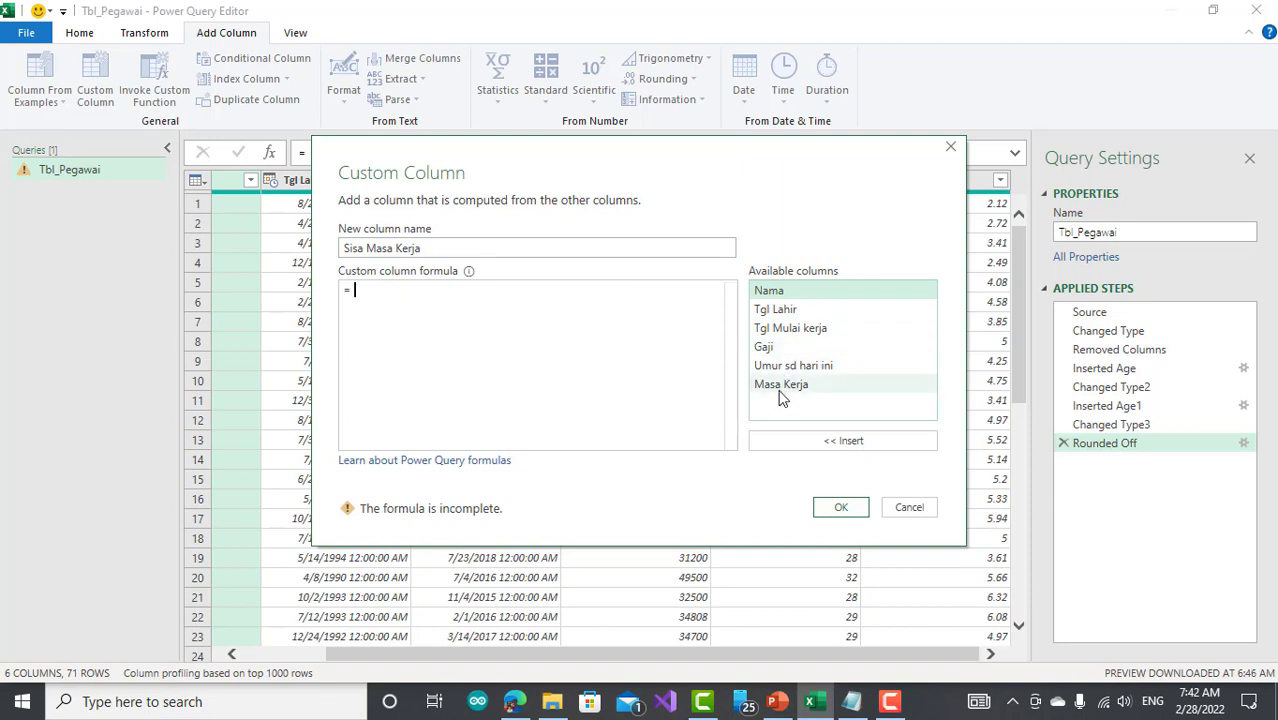
{"action": "type", "text": "56"}
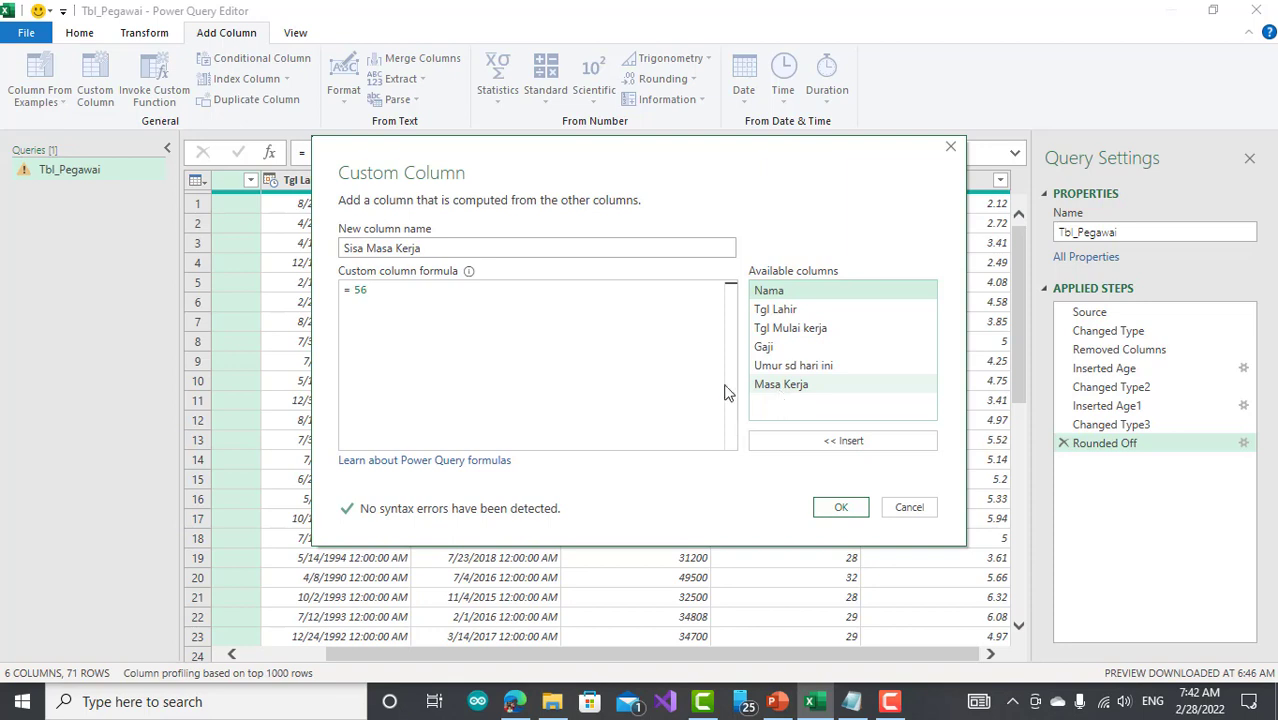
{"action": "type", "text": " -"}
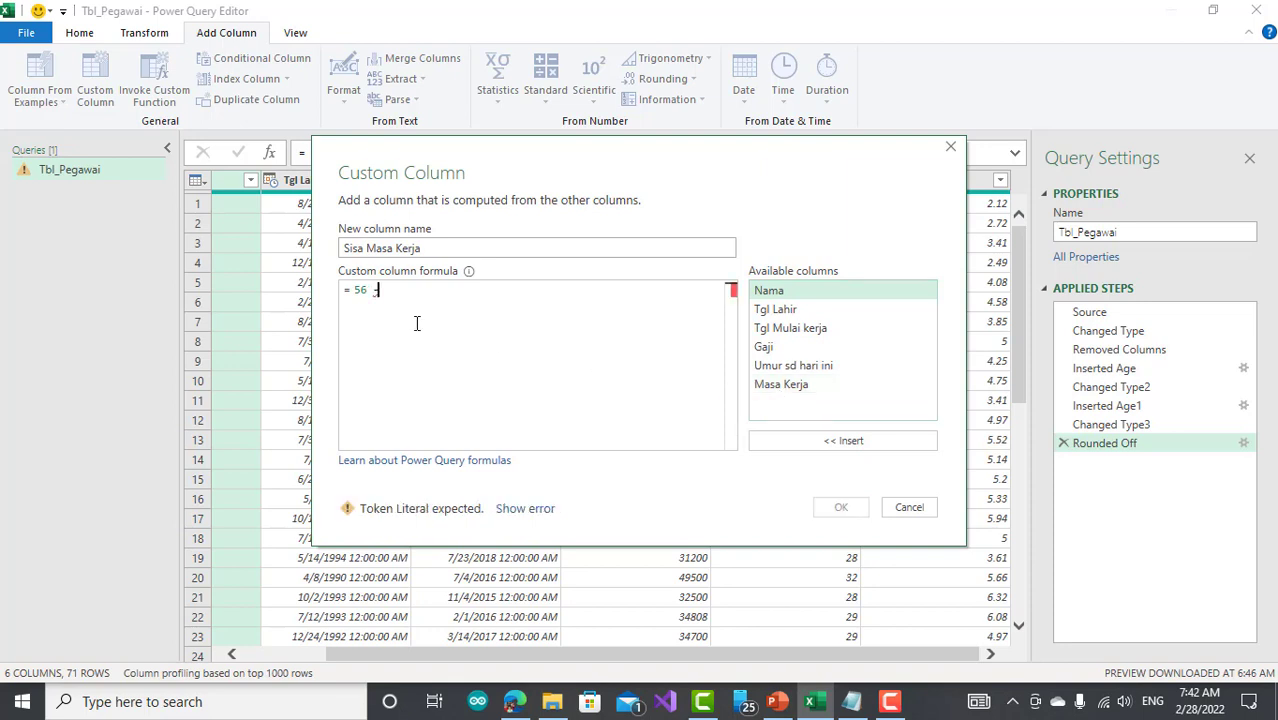
{"action": "double_click", "coordinate": [775, 390]}
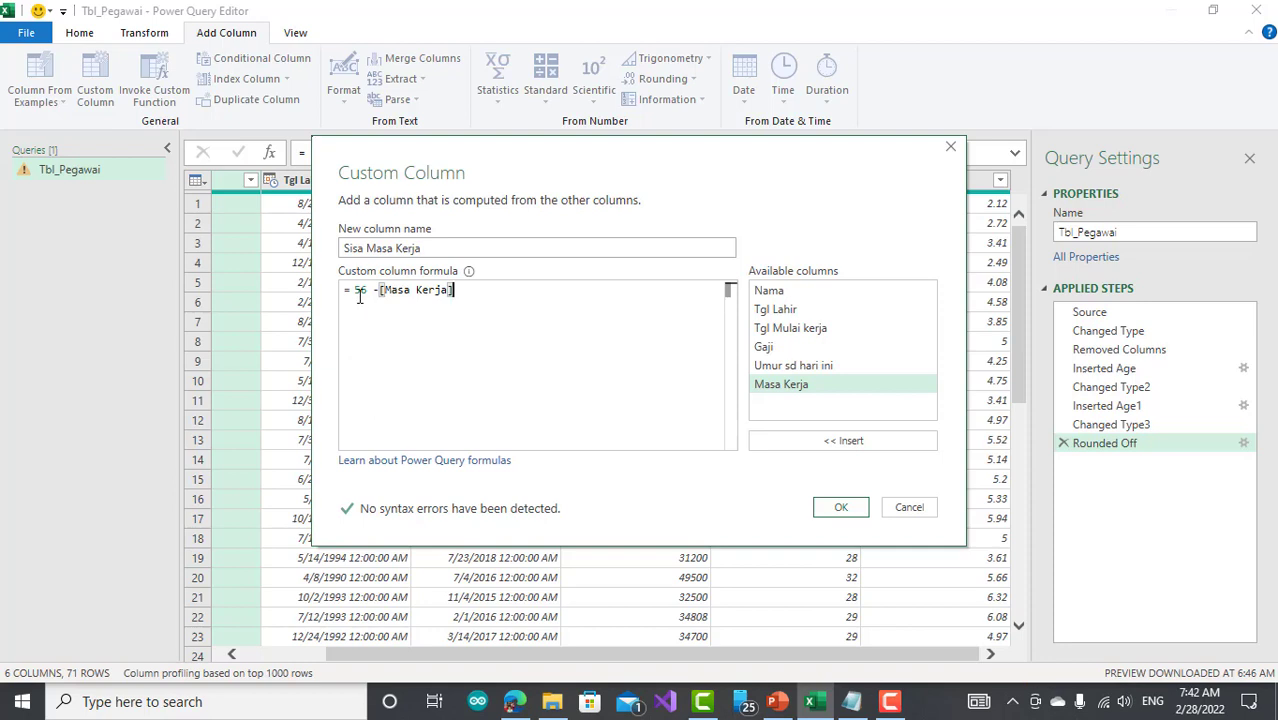
{"action": "left_click", "coordinate": [841, 507]}
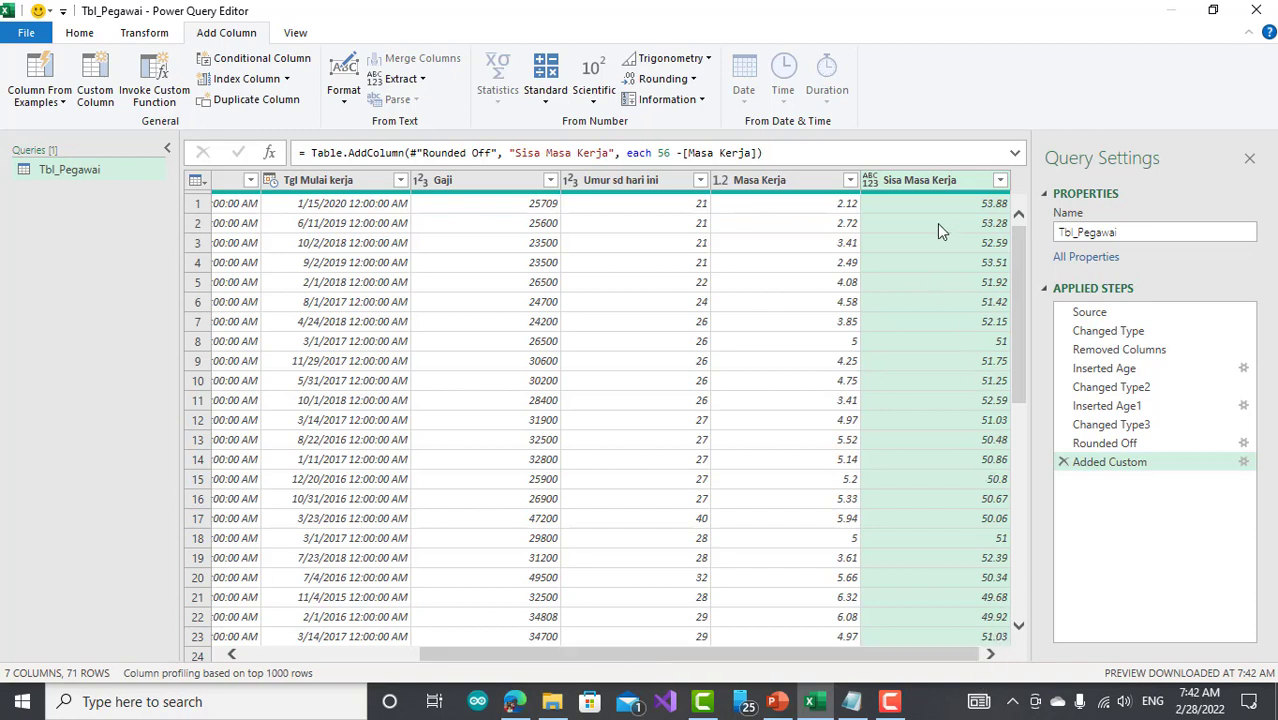
- Edit the Sisa Masa Kerja column's formula to subtract age instead: 56 -[Umur sd hari ini]
{"action": "left_click", "coordinate": [1244, 463]}
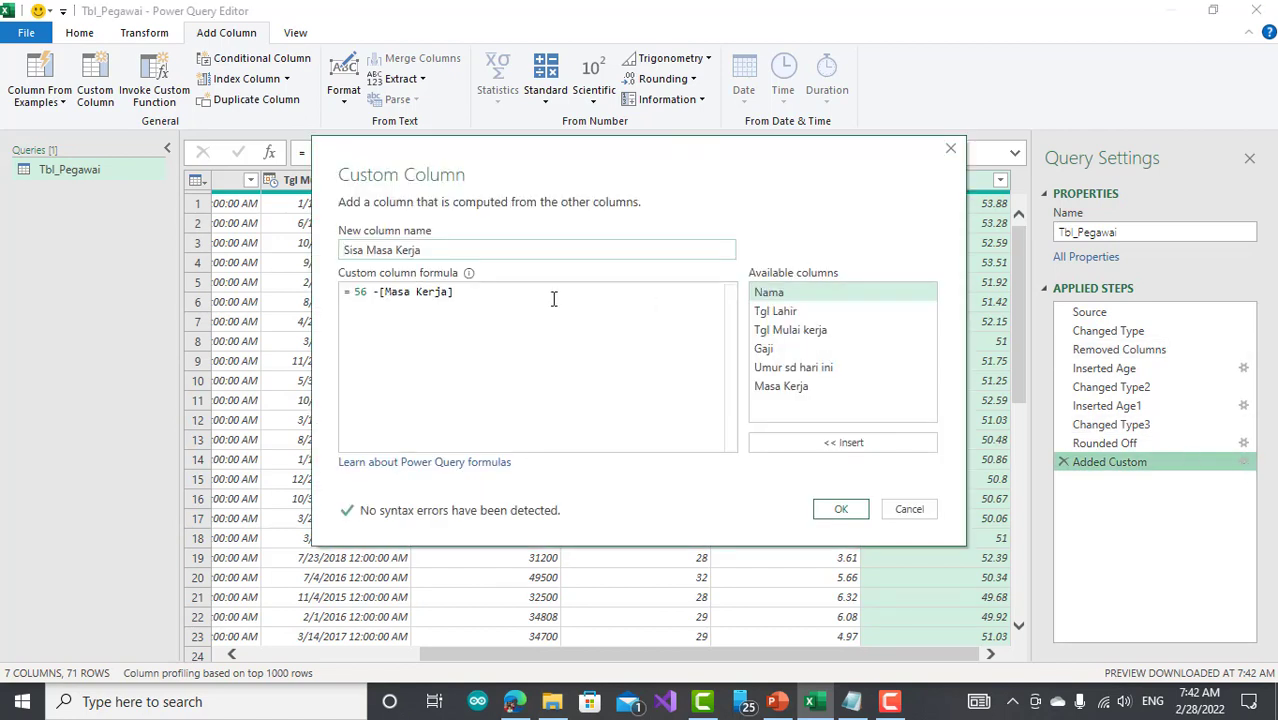
{"action": "left_click", "coordinate": [485, 292]}
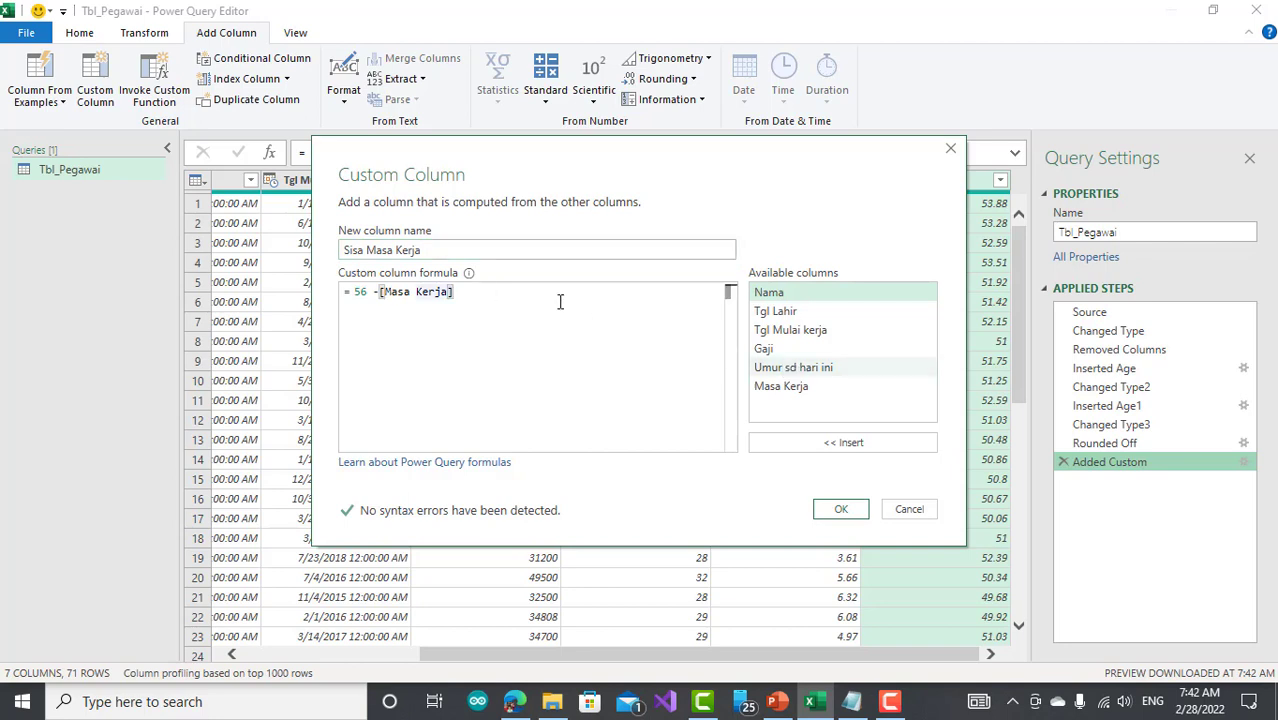
{"action": "left_click_drag", "start_coordinate": [456, 292], "coordinate": [376, 292]}
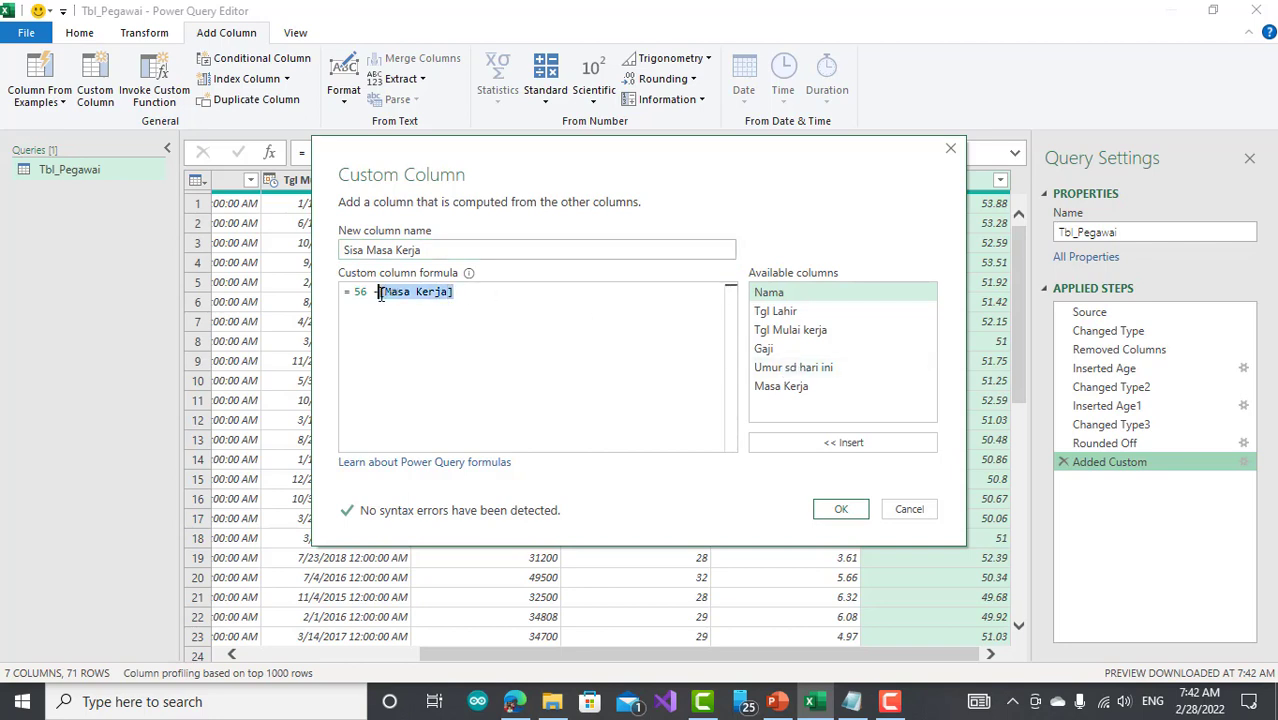
{"action": "key", "text": "BackSpace"}
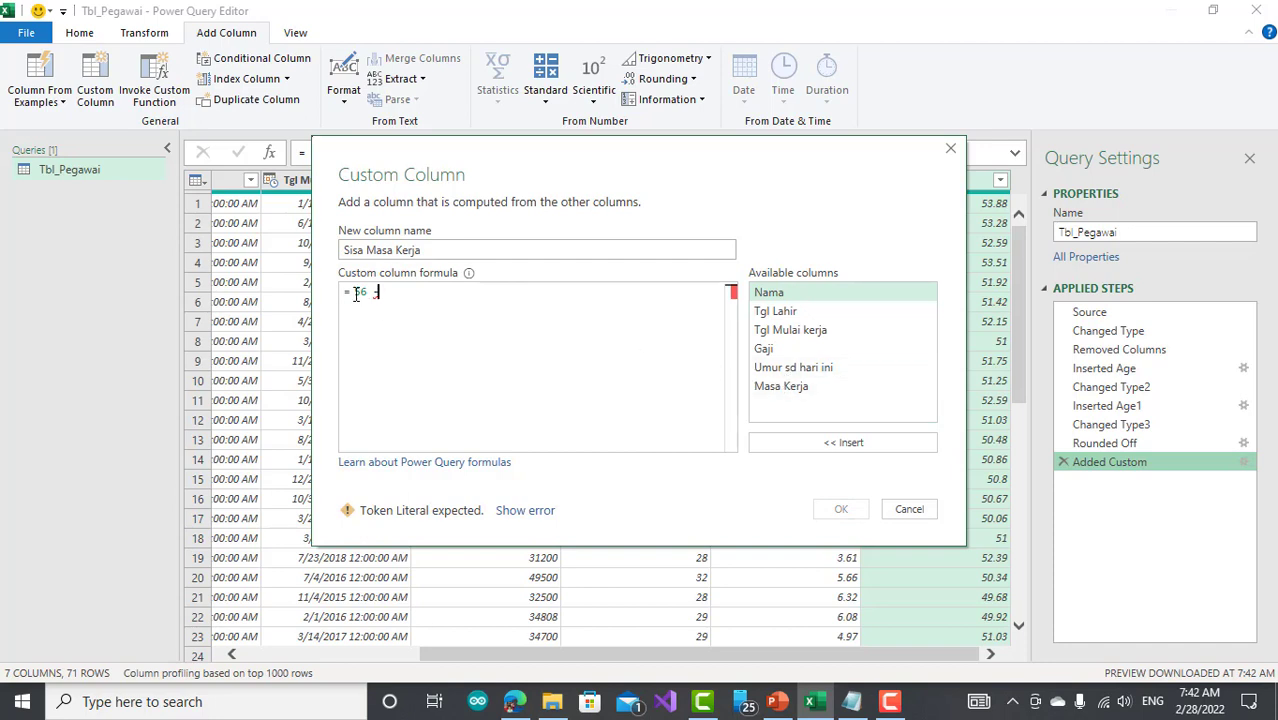
{"action": "double_click", "coordinate": [790, 369]}
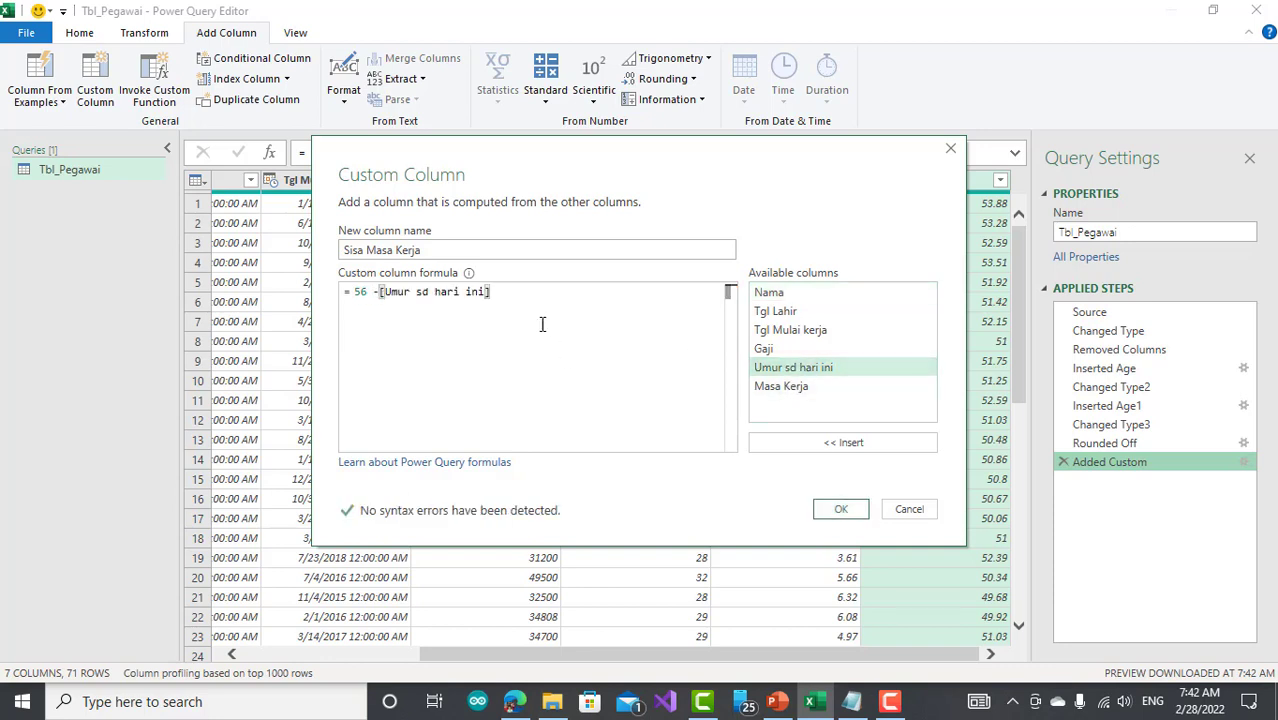
{"action": "left_click", "coordinate": [842, 512]}
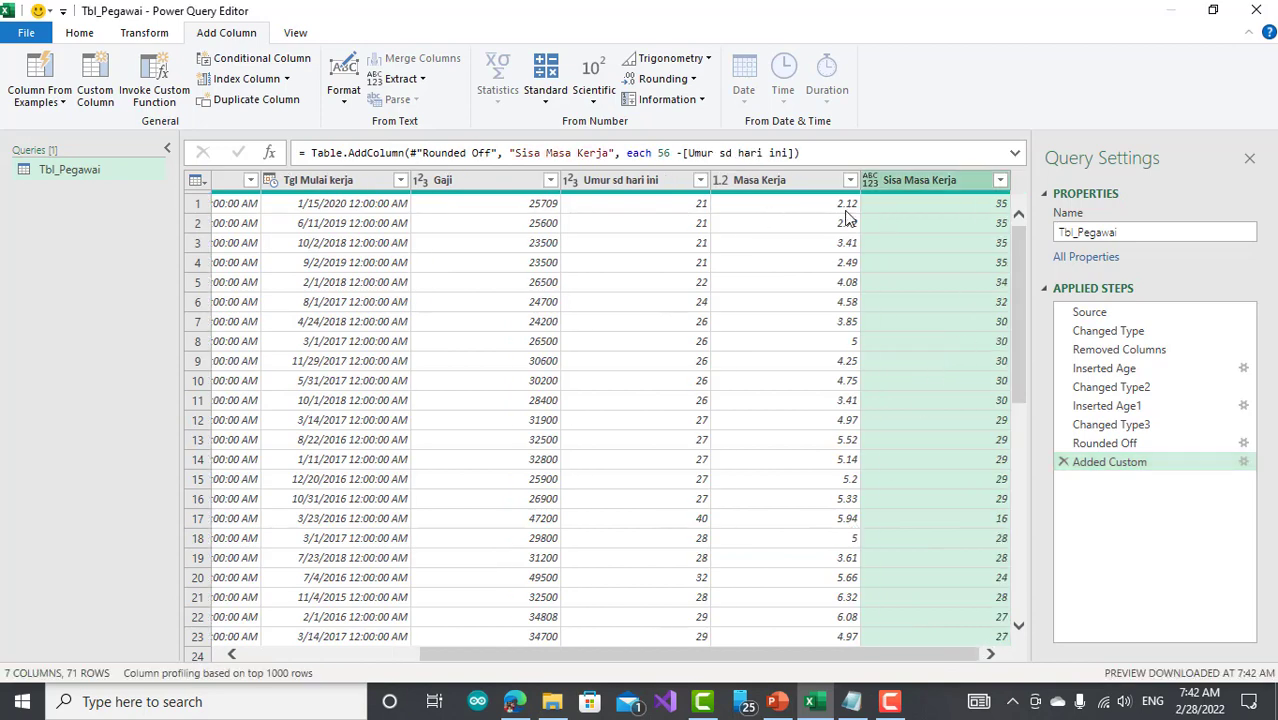
- Review the query's columns from Nama to Sisa Masa Kerja, and close and load the query into the workbook
{"action": "left_click_drag", "start_coordinate": [712, 663], "coordinate": [580, 662]}
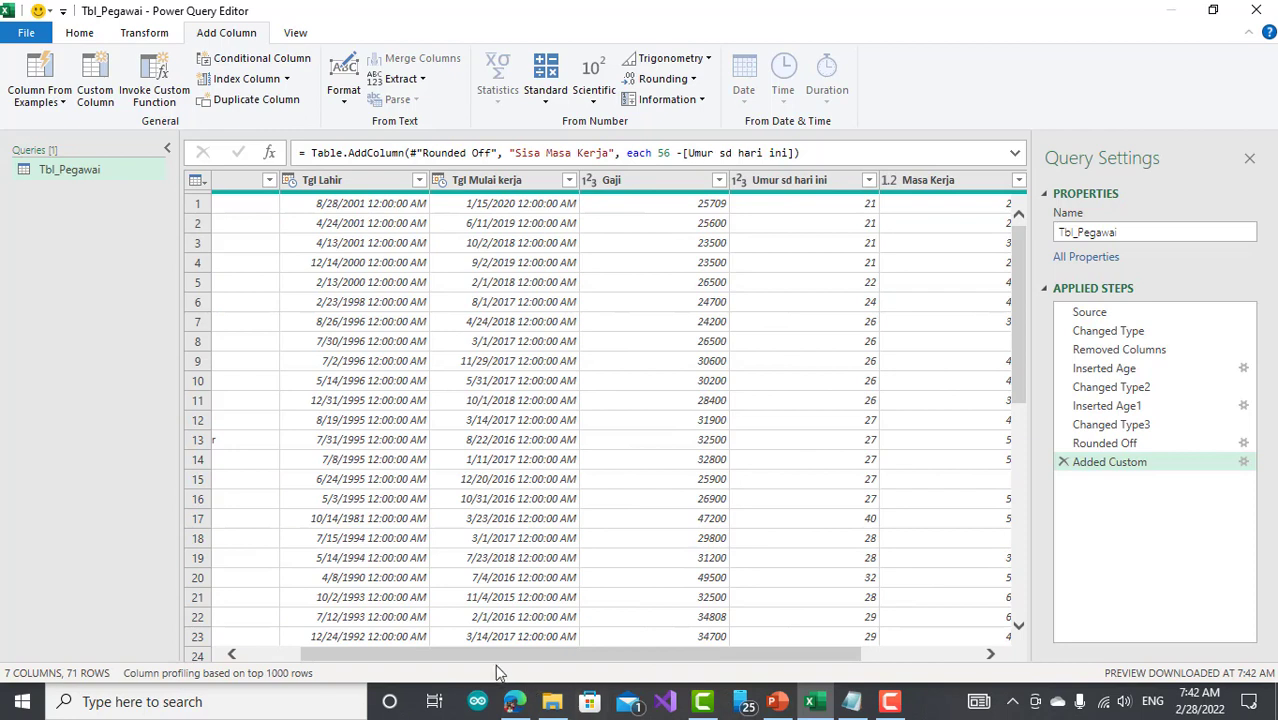
{"action": "left_click_drag", "start_coordinate": [497, 660], "coordinate": [395, 655]}
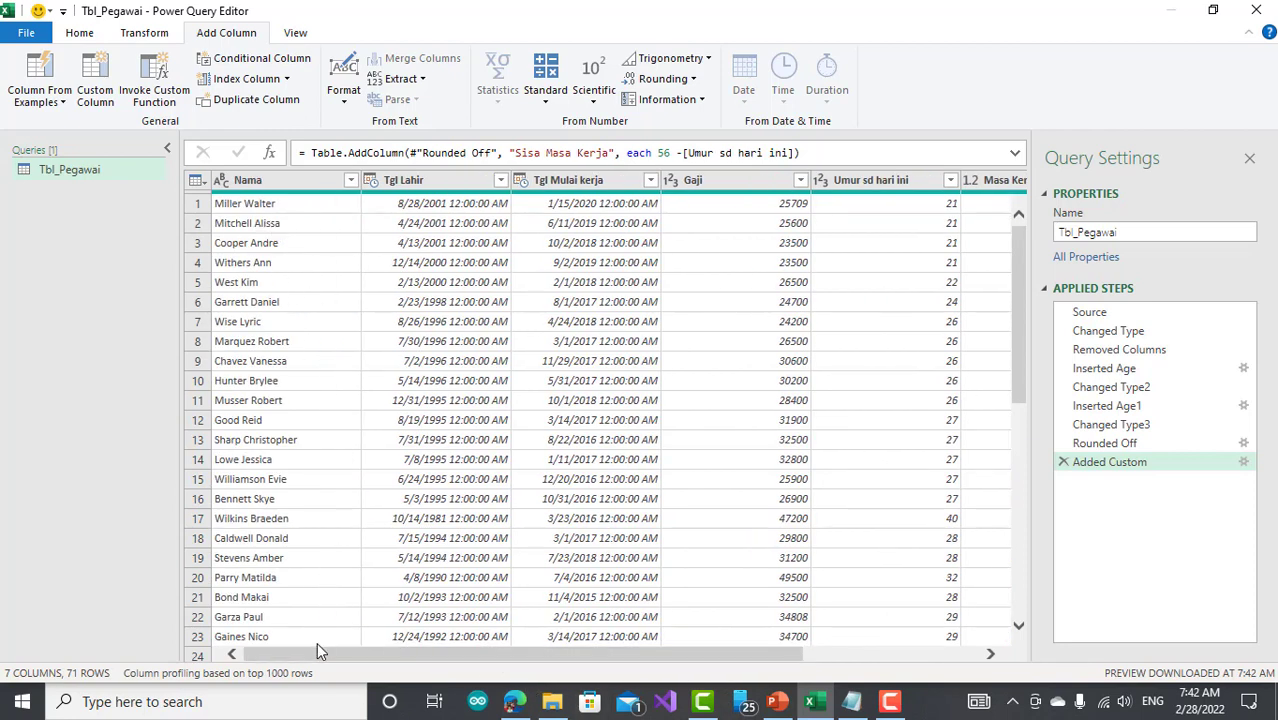
{"action": "left_click_drag", "start_coordinate": [318, 663], "coordinate": [592, 686]}
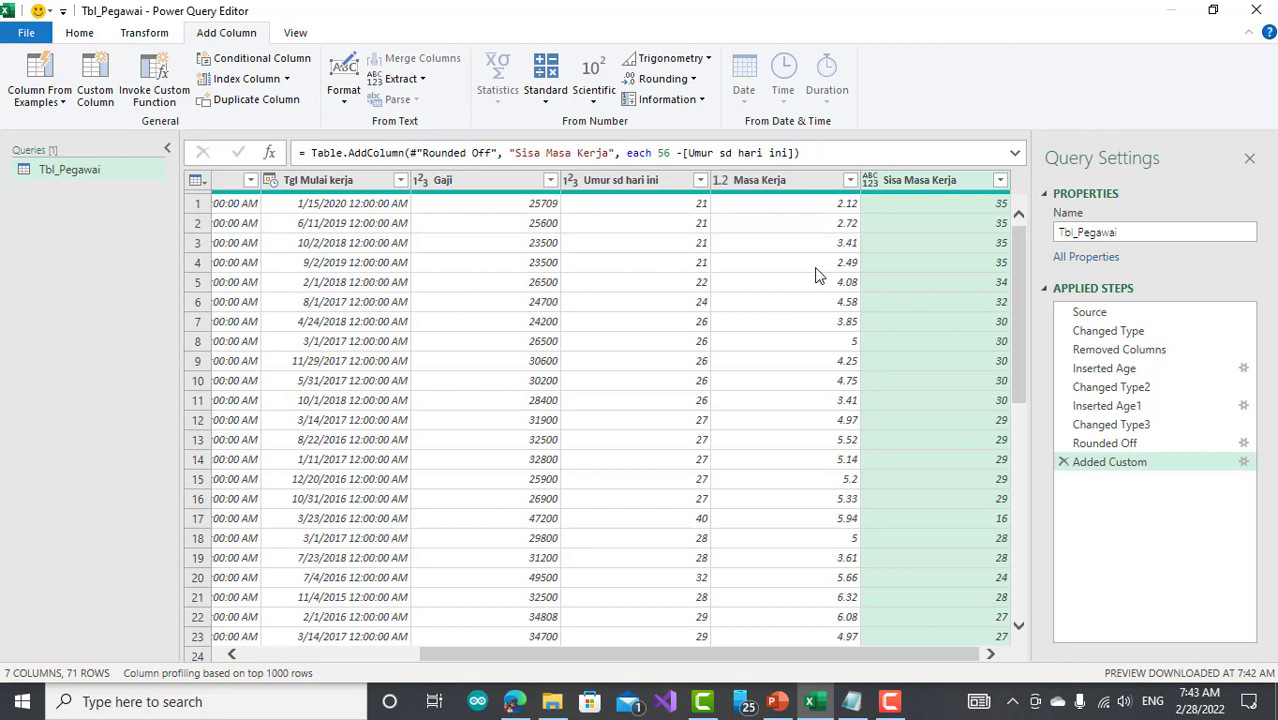
{"action": "left_click", "coordinate": [922, 268]}
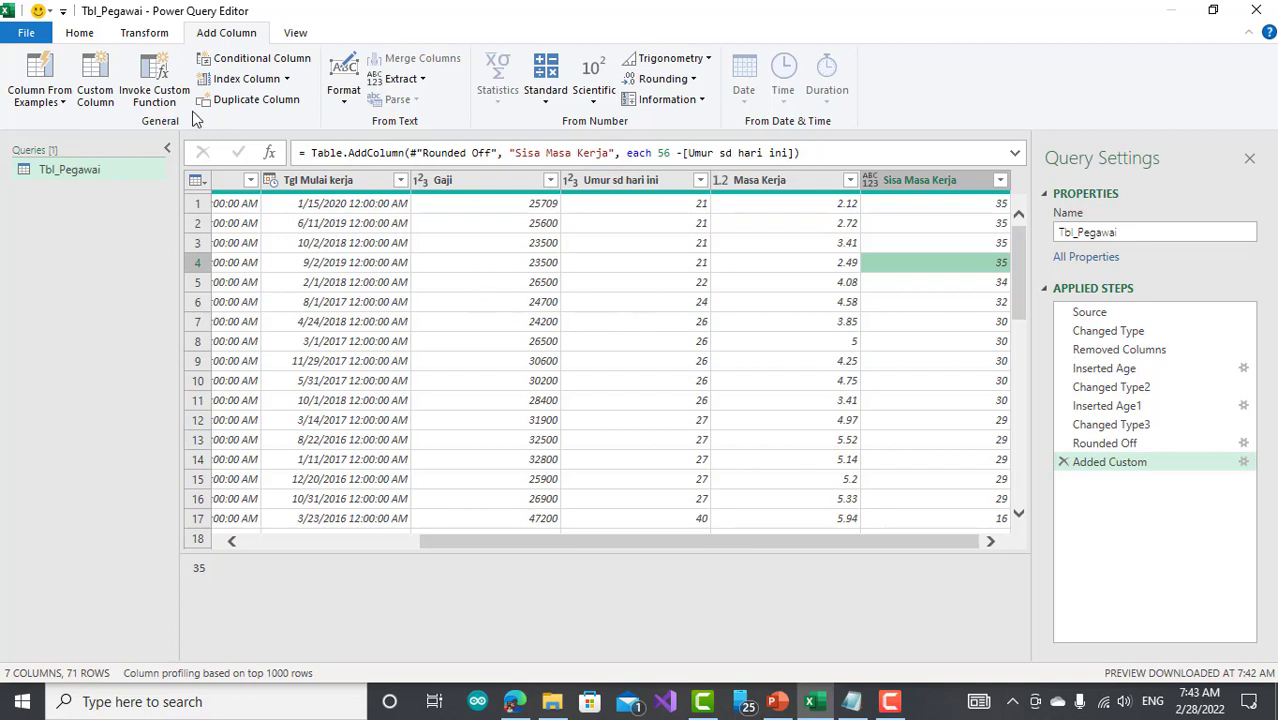
{"action": "left_click", "coordinate": [80, 34]}
{"action": "left_click", "coordinate": [26, 100]}
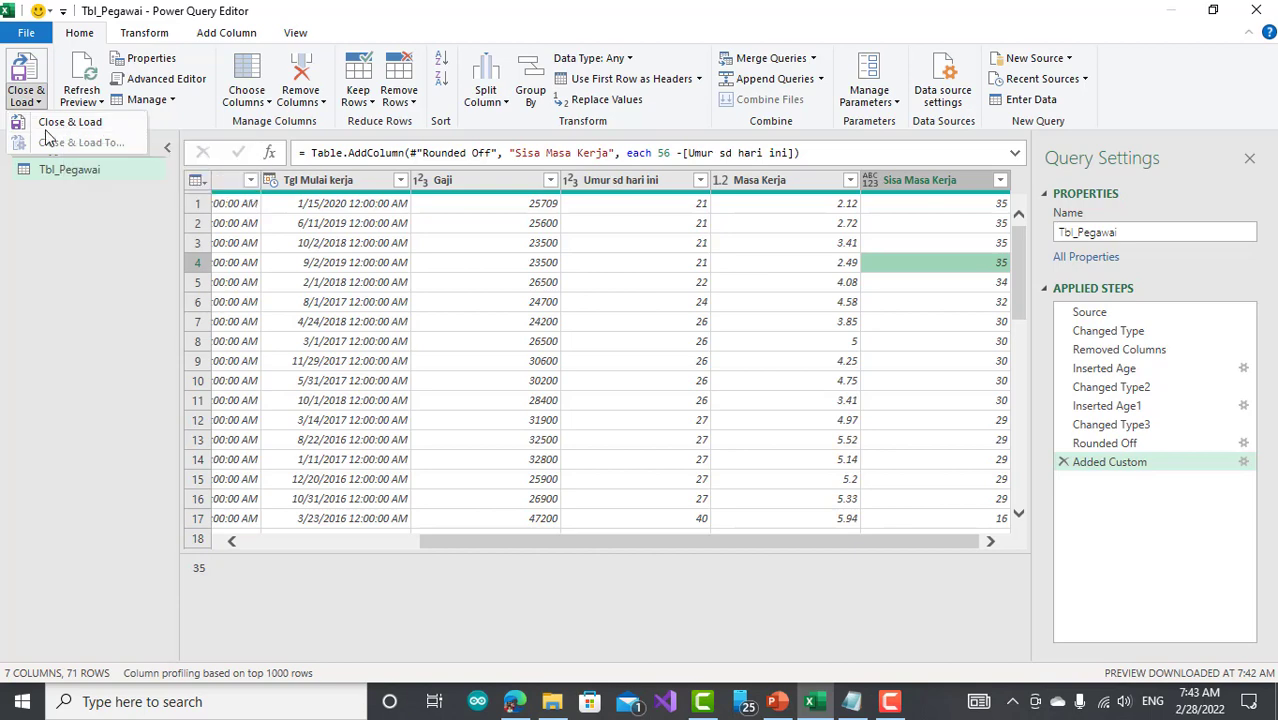
{"action": "left_click", "coordinate": [50, 128]}
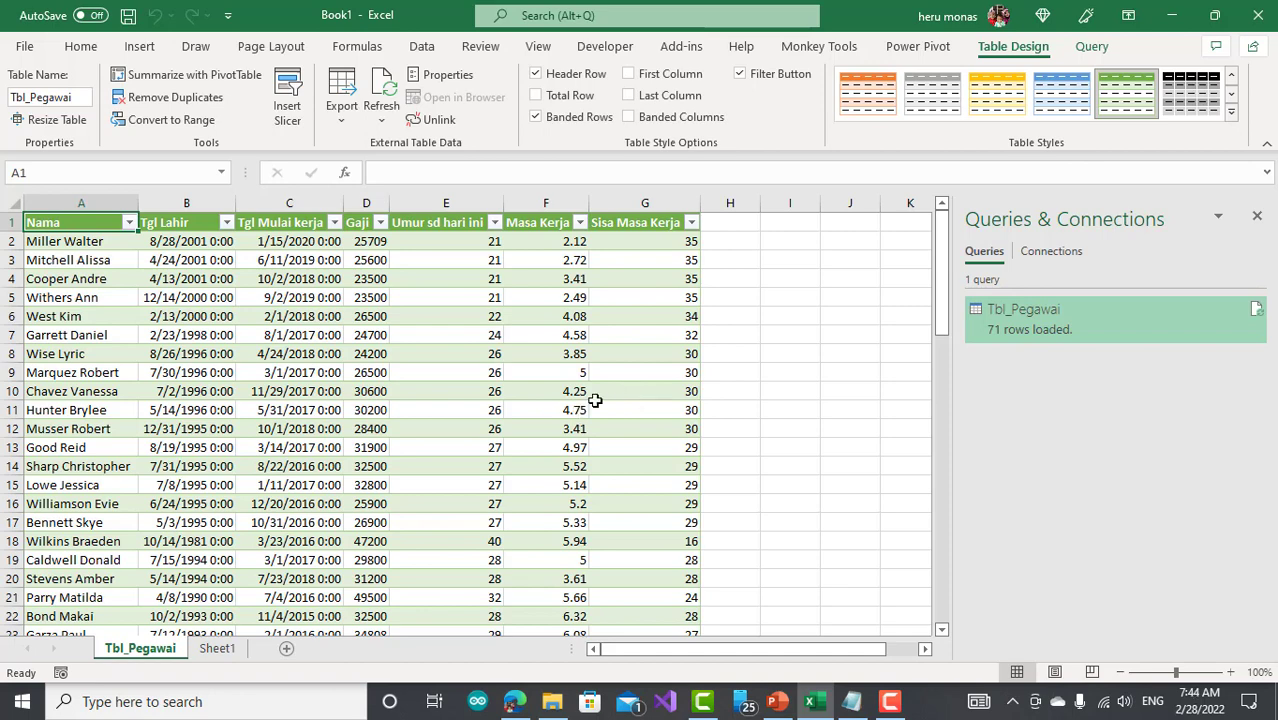
- Compare the source employee table on Sheet1 with the loaded table on the Tbl_Pegawai sheet
{"action": "left_click", "coordinate": [217, 648]}
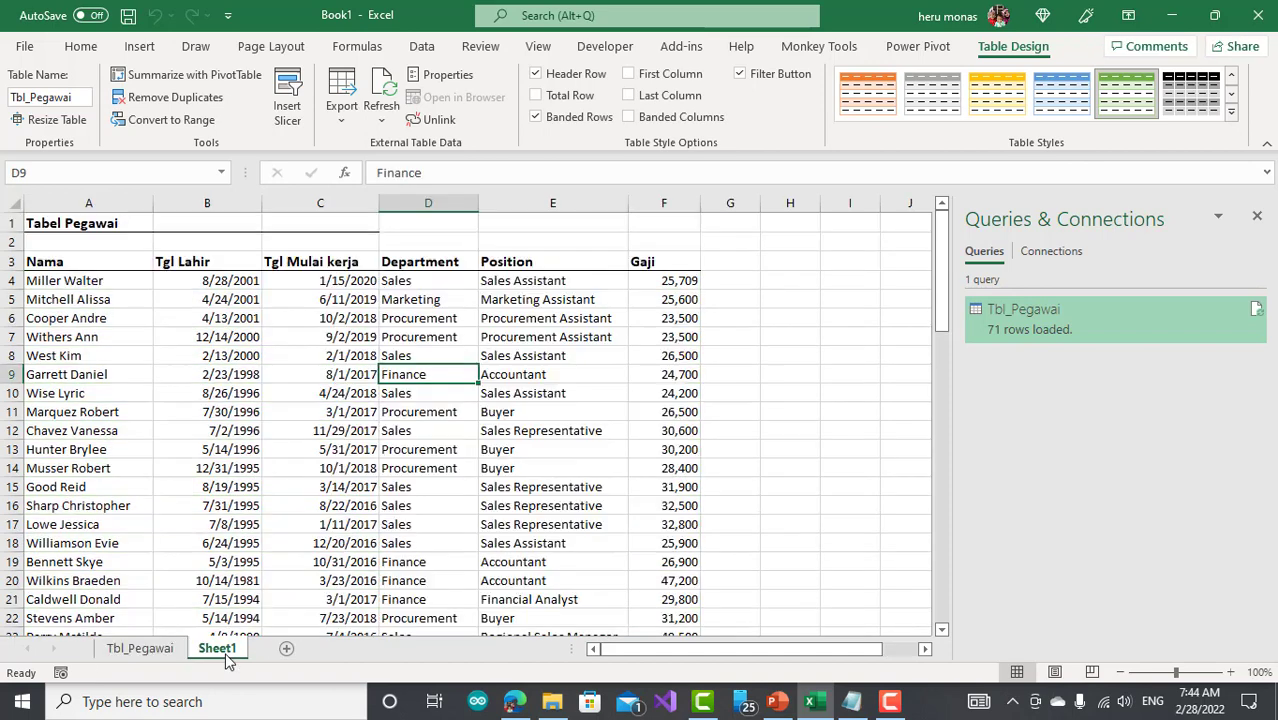
{"action": "left_click", "coordinate": [182, 457]}
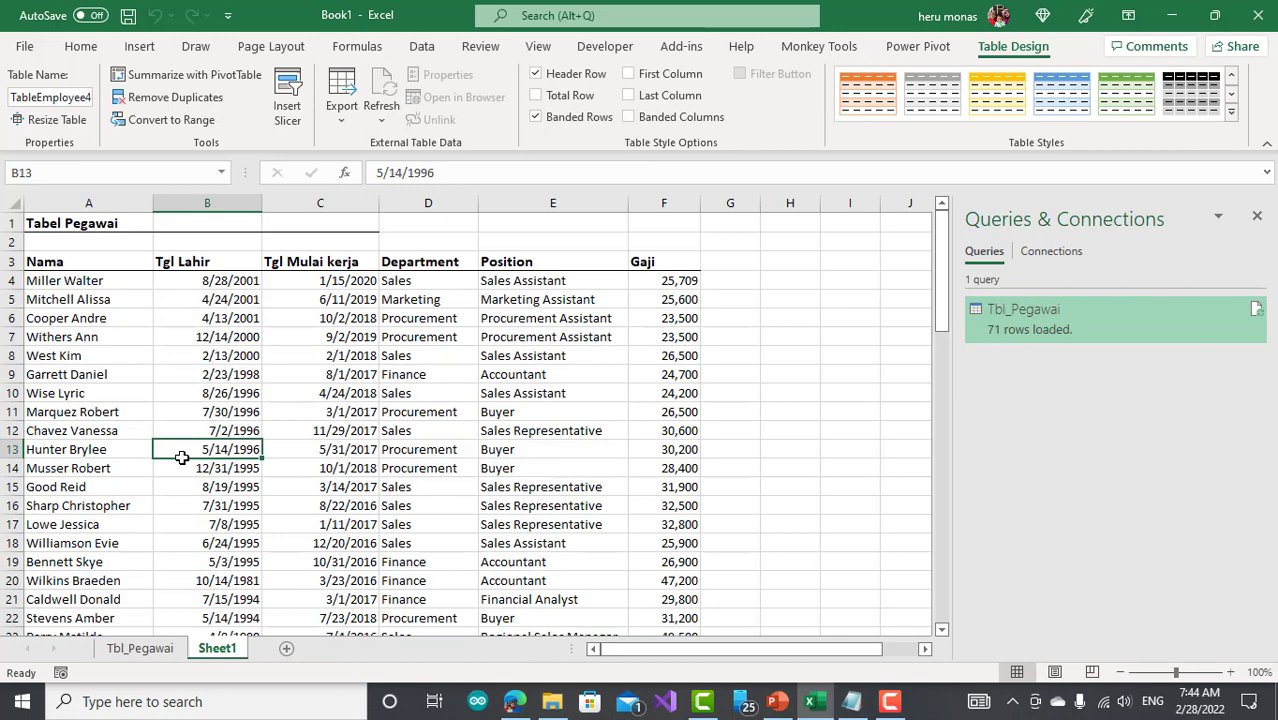
{"action": "left_click", "coordinate": [432, 318]}
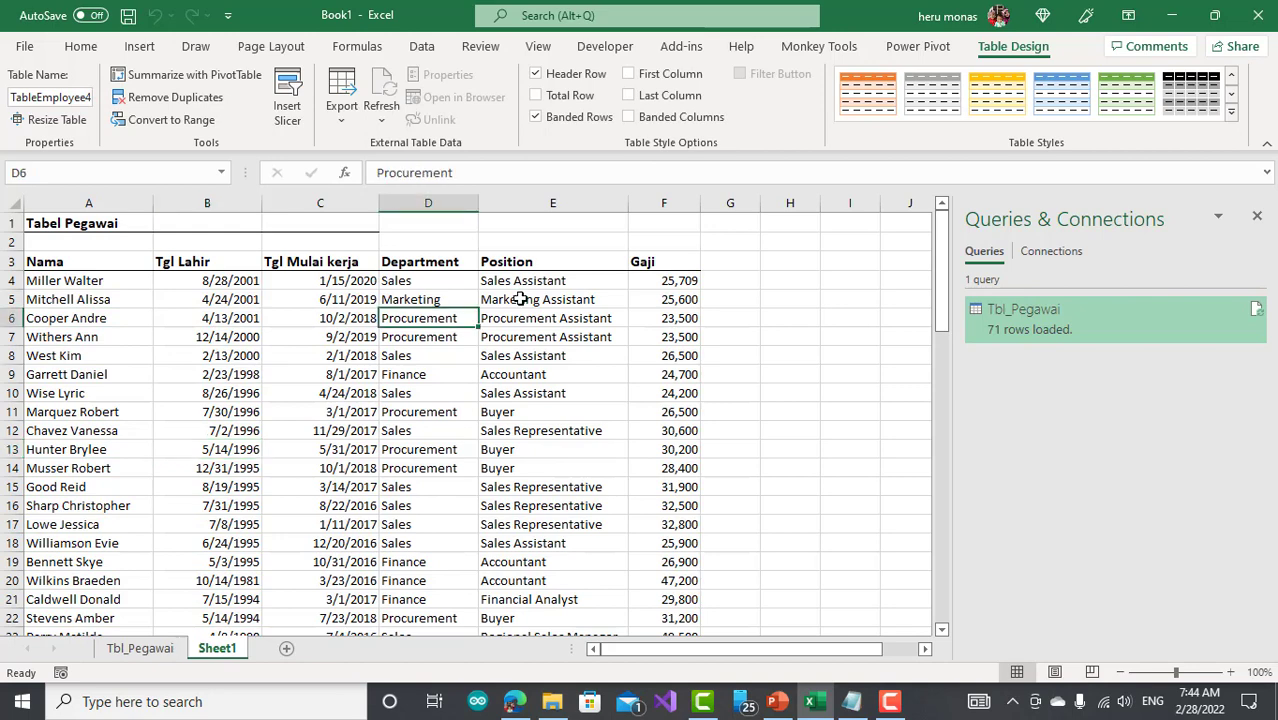
{"action": "left_click", "coordinate": [125, 648]}
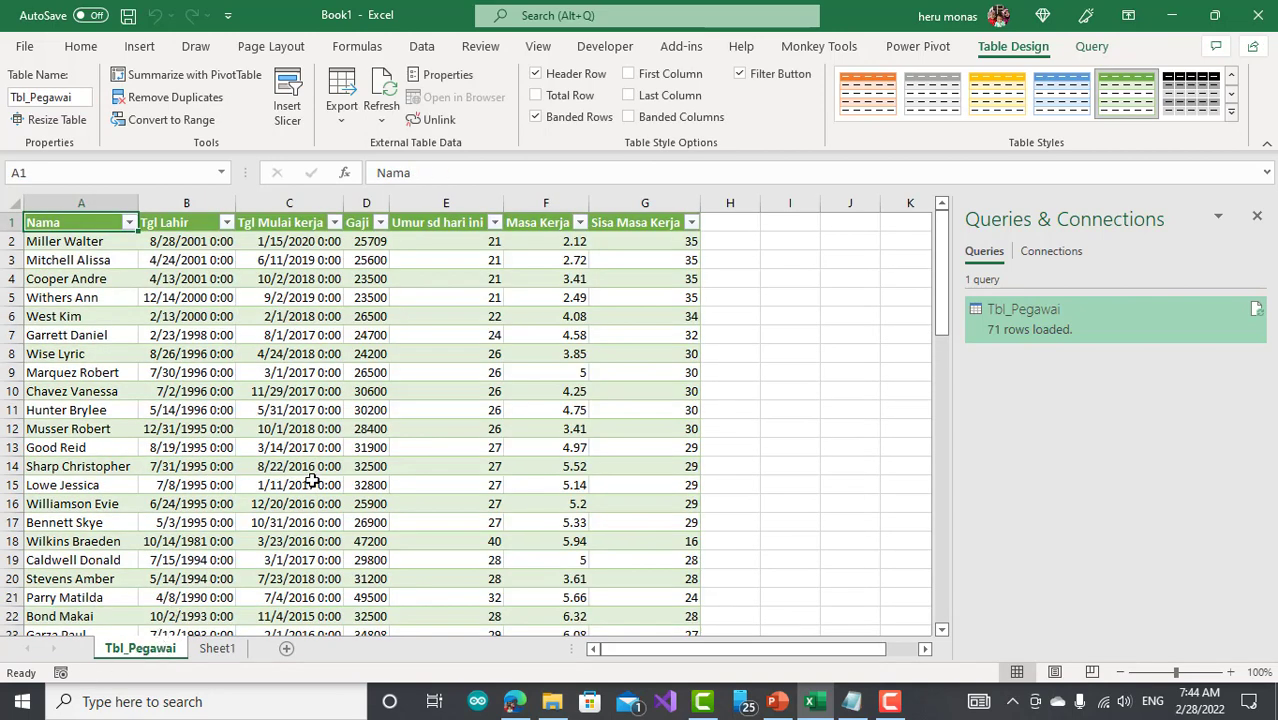
- Change the year in the first employee's birth date, cell B4 under Tgl Lahir on Sheet1
{"action": "left_click", "coordinate": [217, 648]}
{"action": "left_click", "coordinate": [311, 390]}
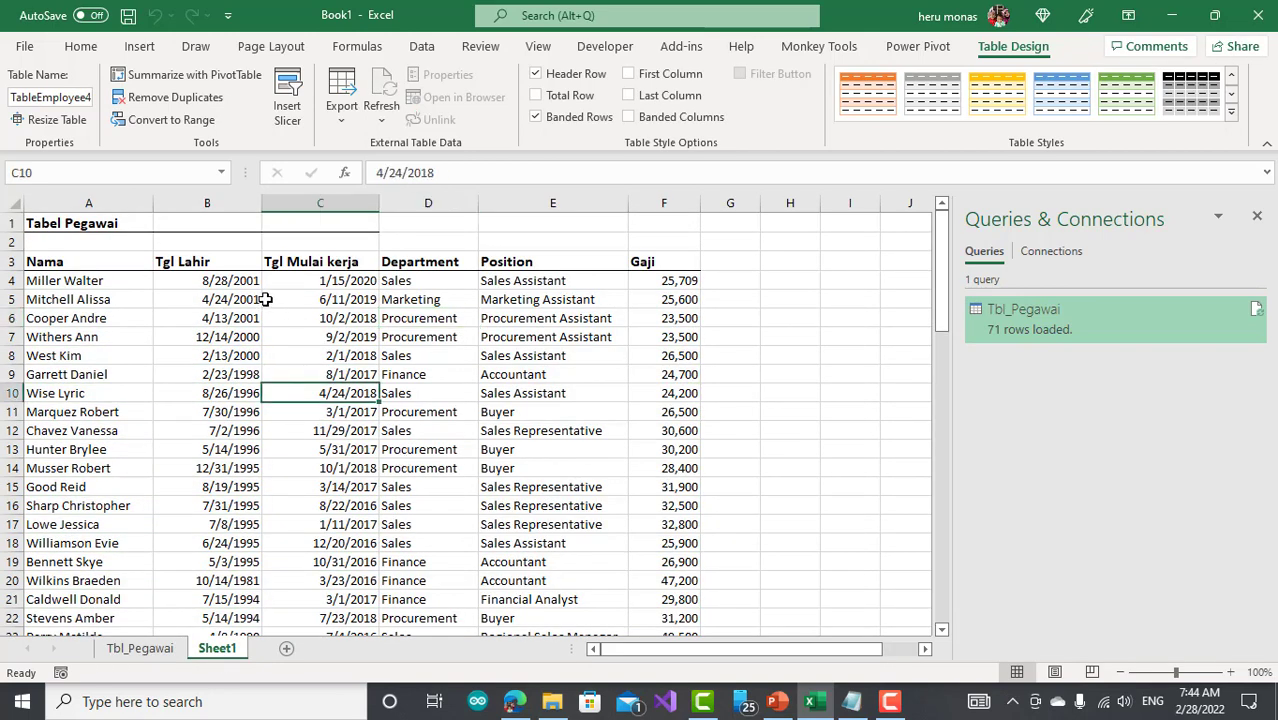
{"action": "left_click", "coordinate": [236, 284]}
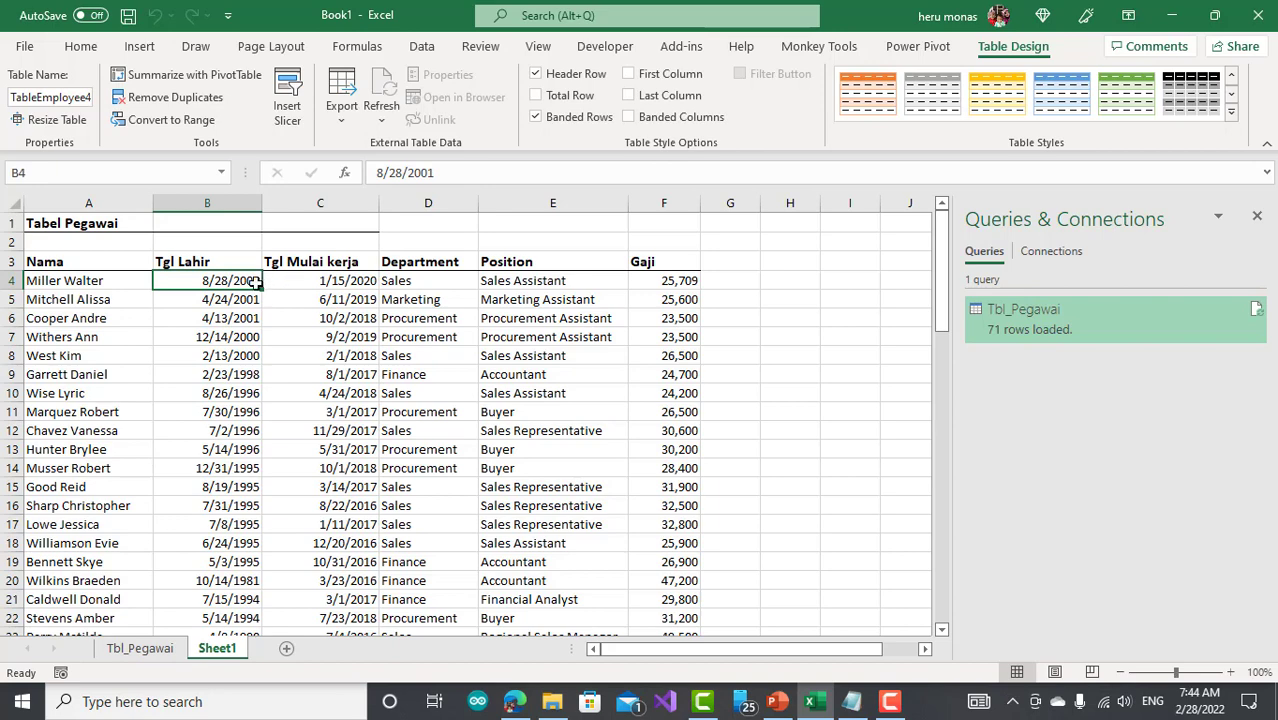
{"action": "left_click", "coordinate": [456, 173]}
{"action": "key", "text": "BackSpace"}
{"action": "key", "text": "BackSpace"}
{"action": "key", "text": "BackSpace"}
{"action": "key", "text": "BackSpace"}
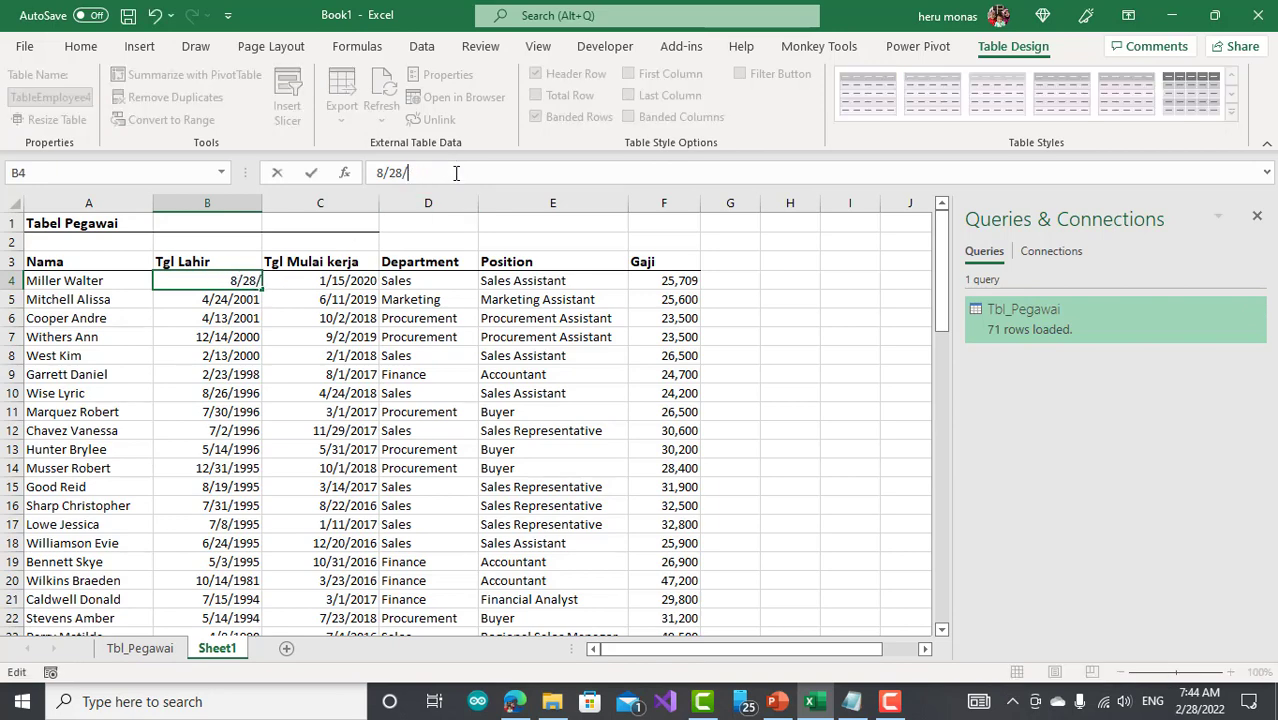
{"action": "type", "text": "1995"}
{"action": "left_click", "coordinate": [472, 315]}
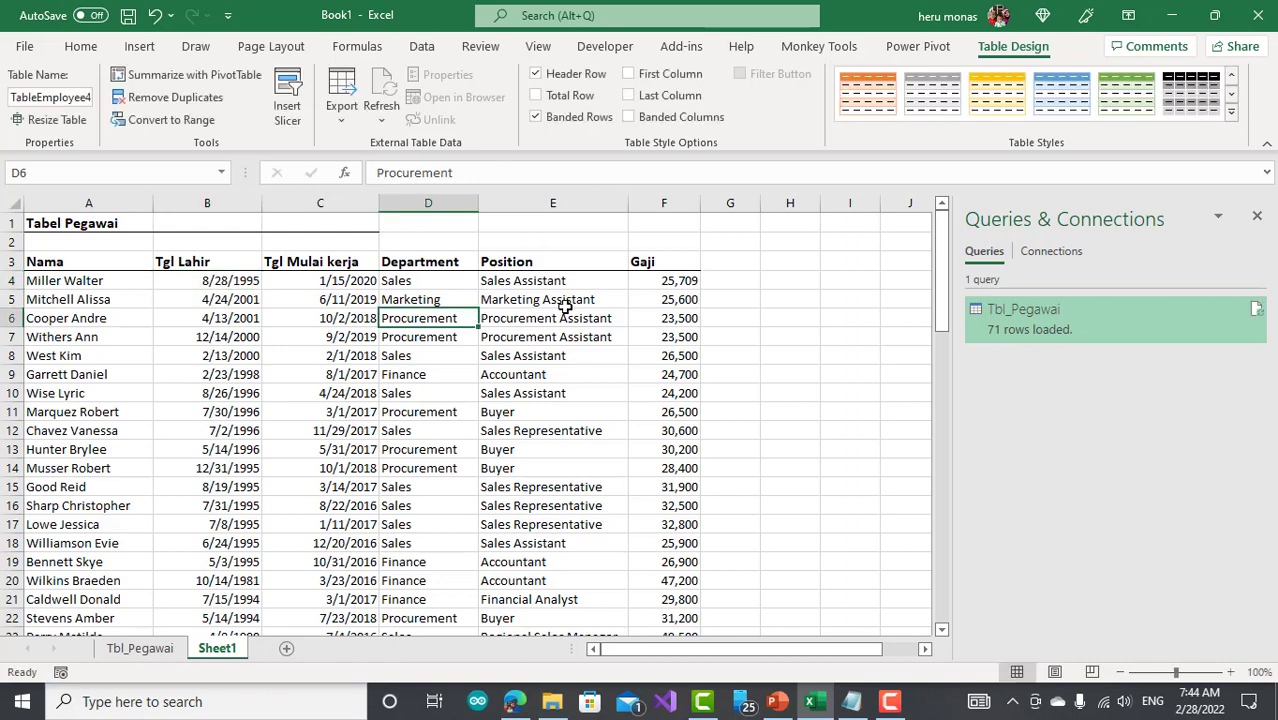
{"action": "left_click", "coordinate": [203, 284]}
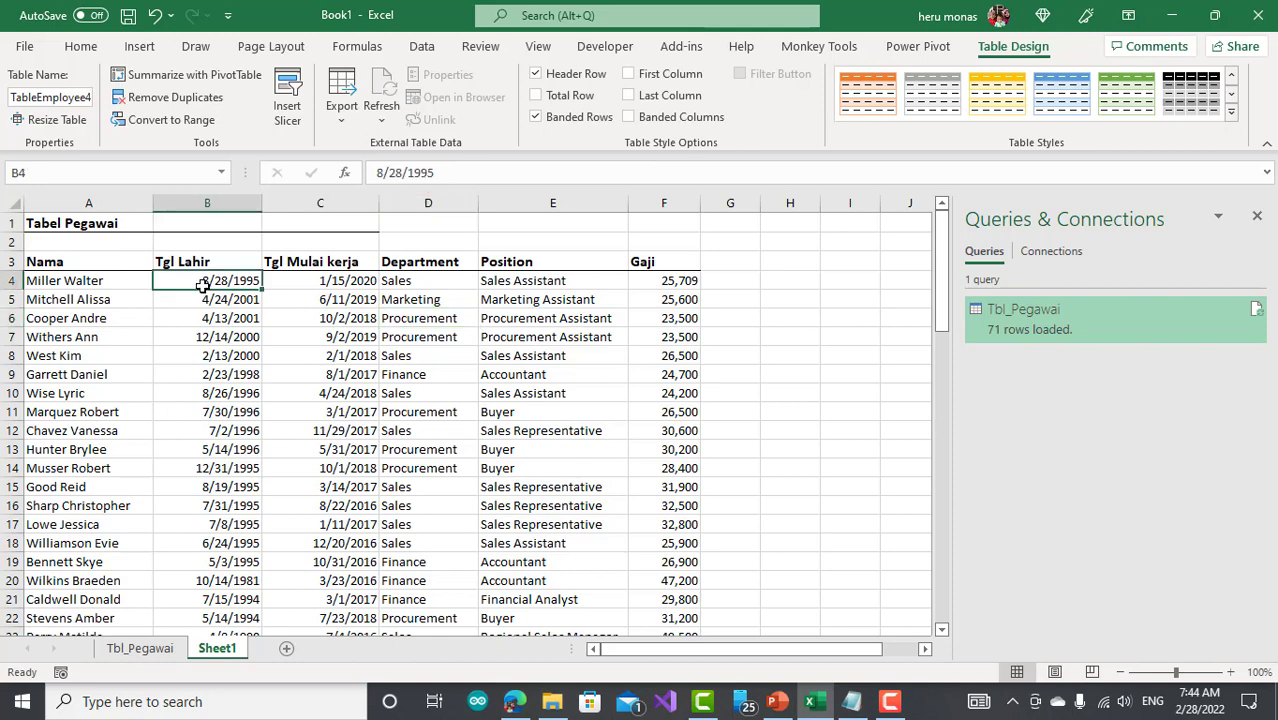
- Refresh the loaded employee table on the Tbl_Pegawai sheet to bring in the changed birth date
{"action": "left_click", "coordinate": [148, 654]}
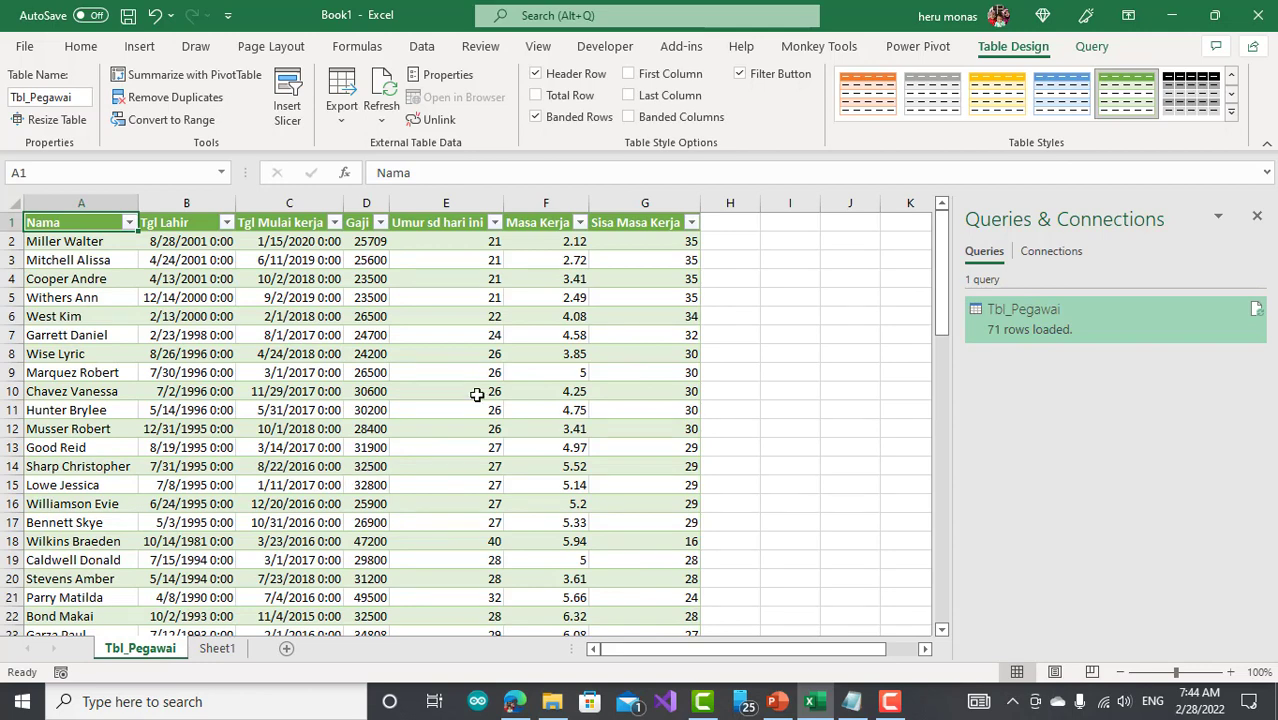
{"action": "right_click", "coordinate": [438, 244]}
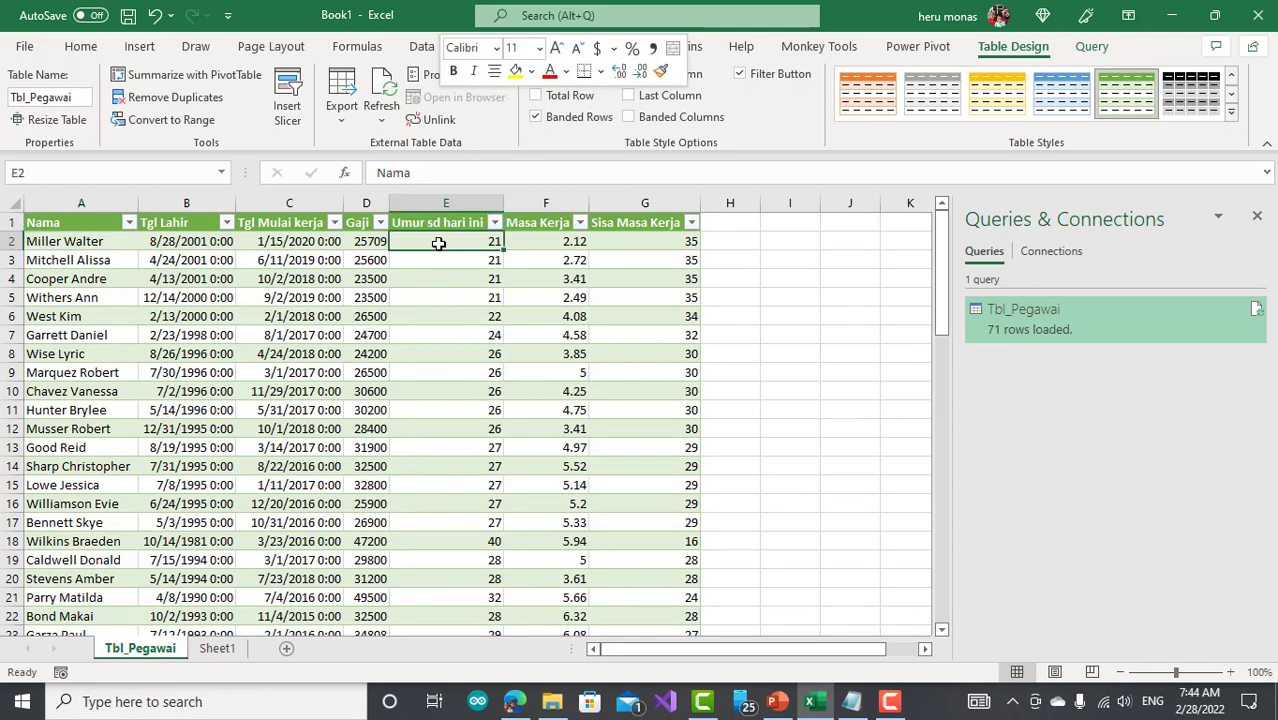
{"action": "left_click", "coordinate": [685, 381]}
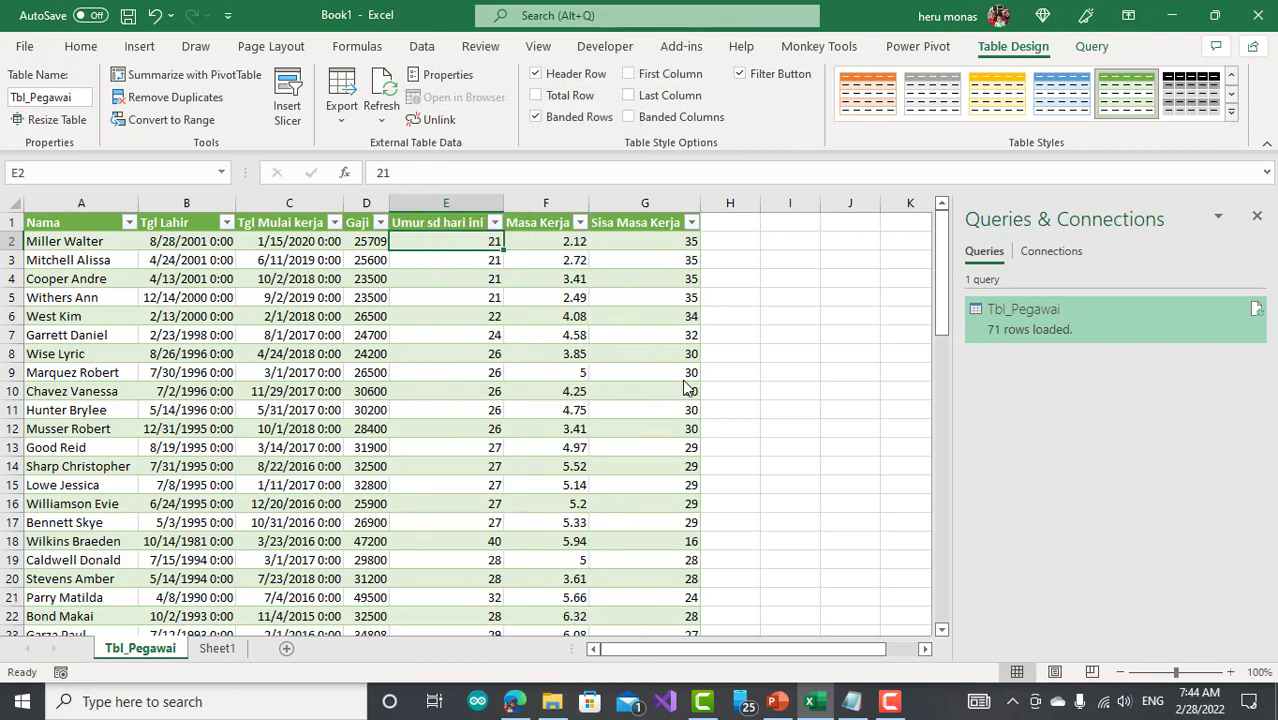
{"action": "left_click", "coordinate": [686, 380]}
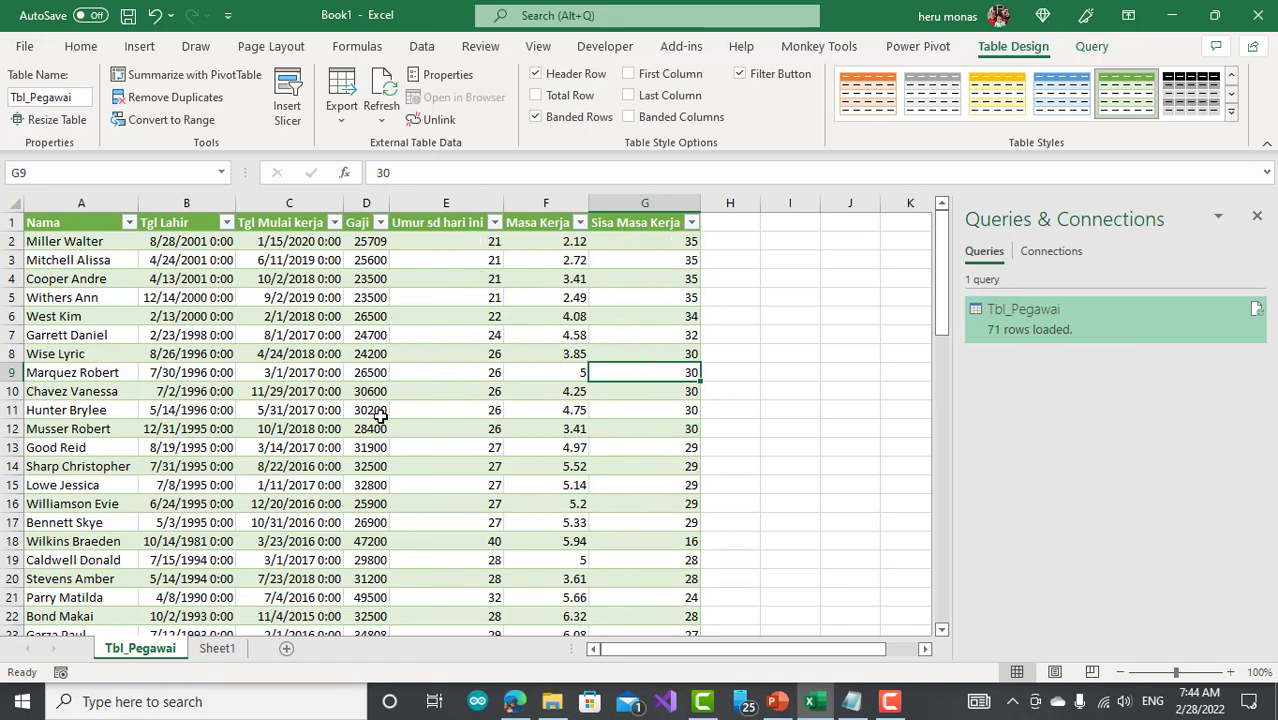
{"action": "left_click", "coordinate": [91, 358]}
{"action": "right_click", "coordinate": [91, 358]}
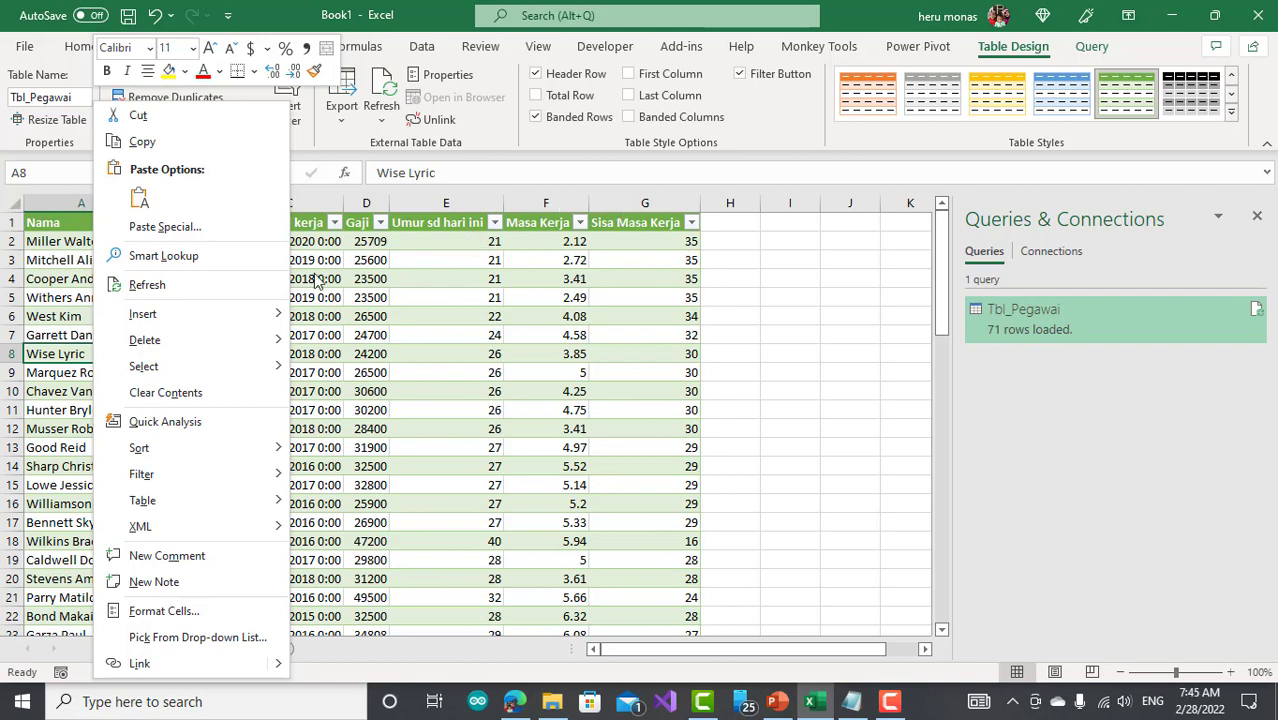
{"action": "left_click", "coordinate": [165, 288]}
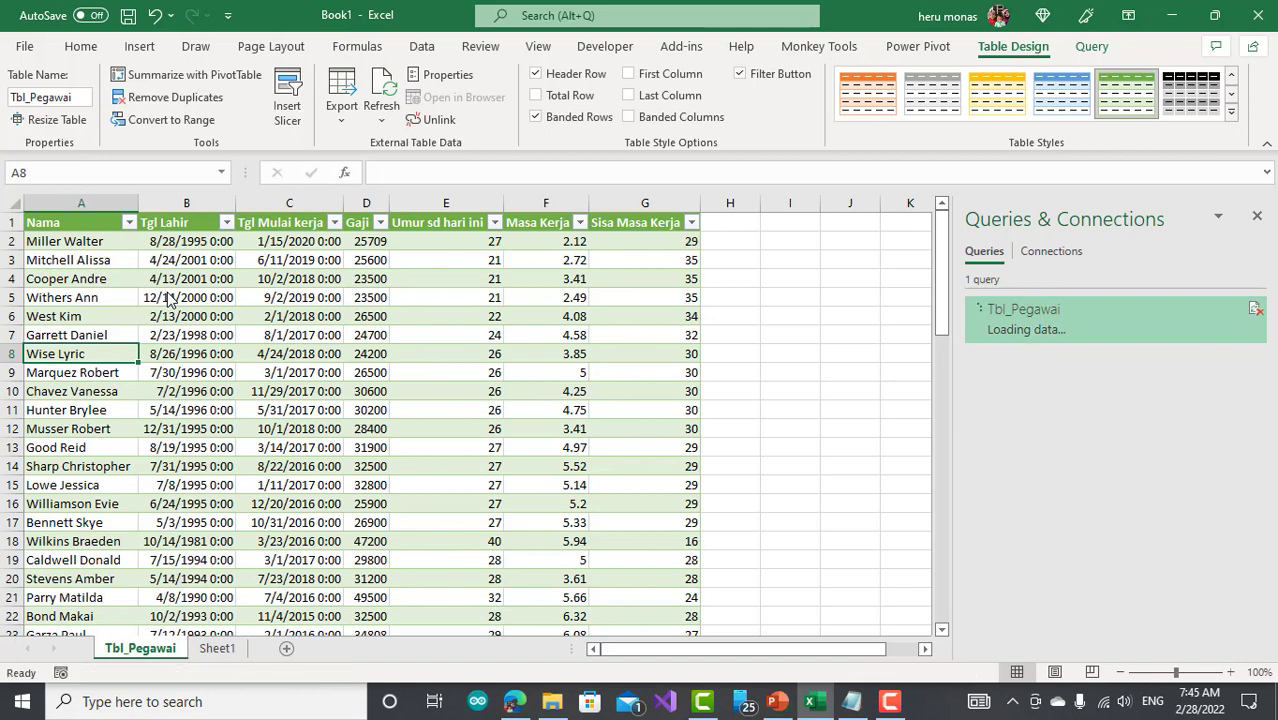
- Check the first employee's Umur sd hari ini and Sisa Masa Kerja, and compare the loaded table with the source on Sheet1
{"action": "left_click", "coordinate": [474, 242]}
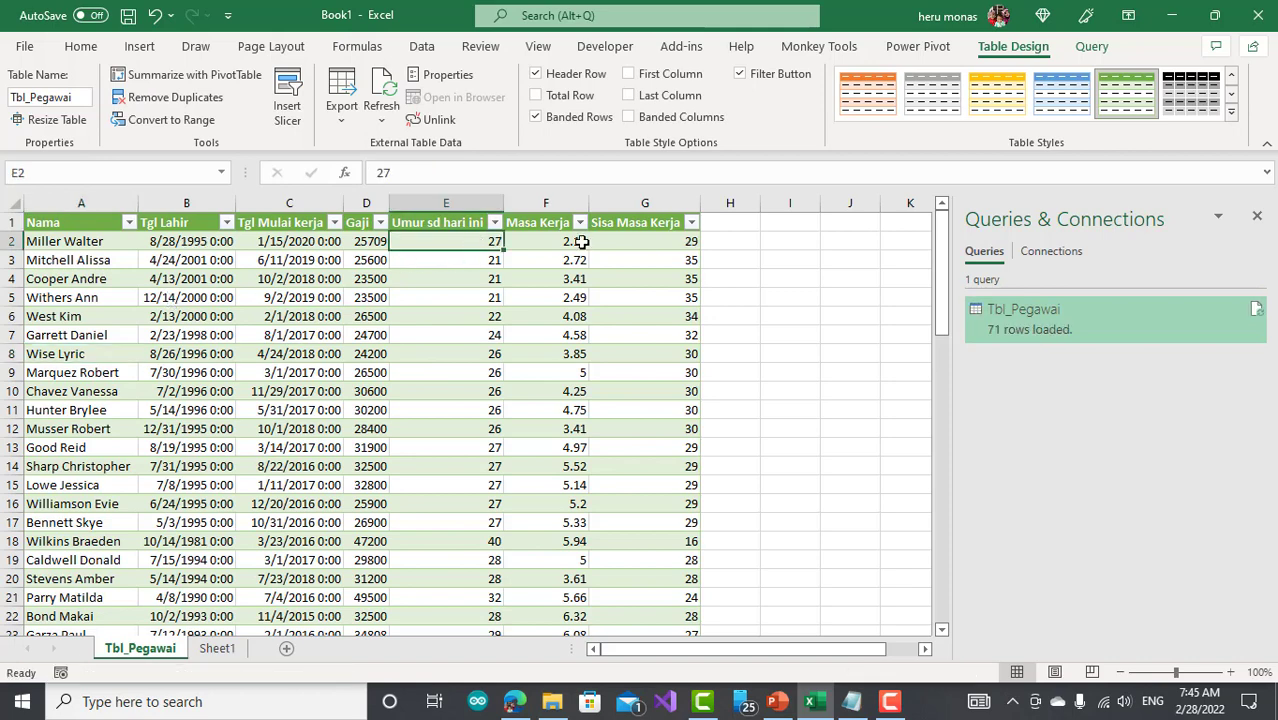
{"action": "left_click", "coordinate": [643, 242]}
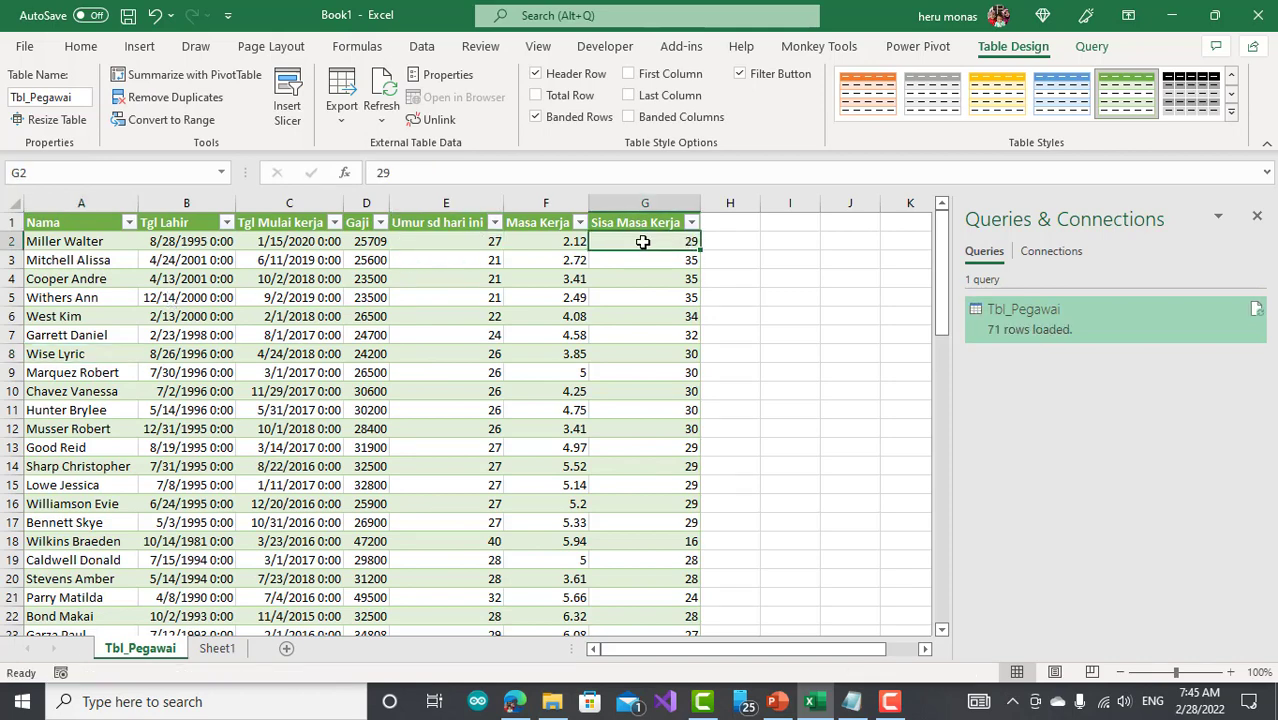
{"action": "left_click", "coordinate": [605, 292]}
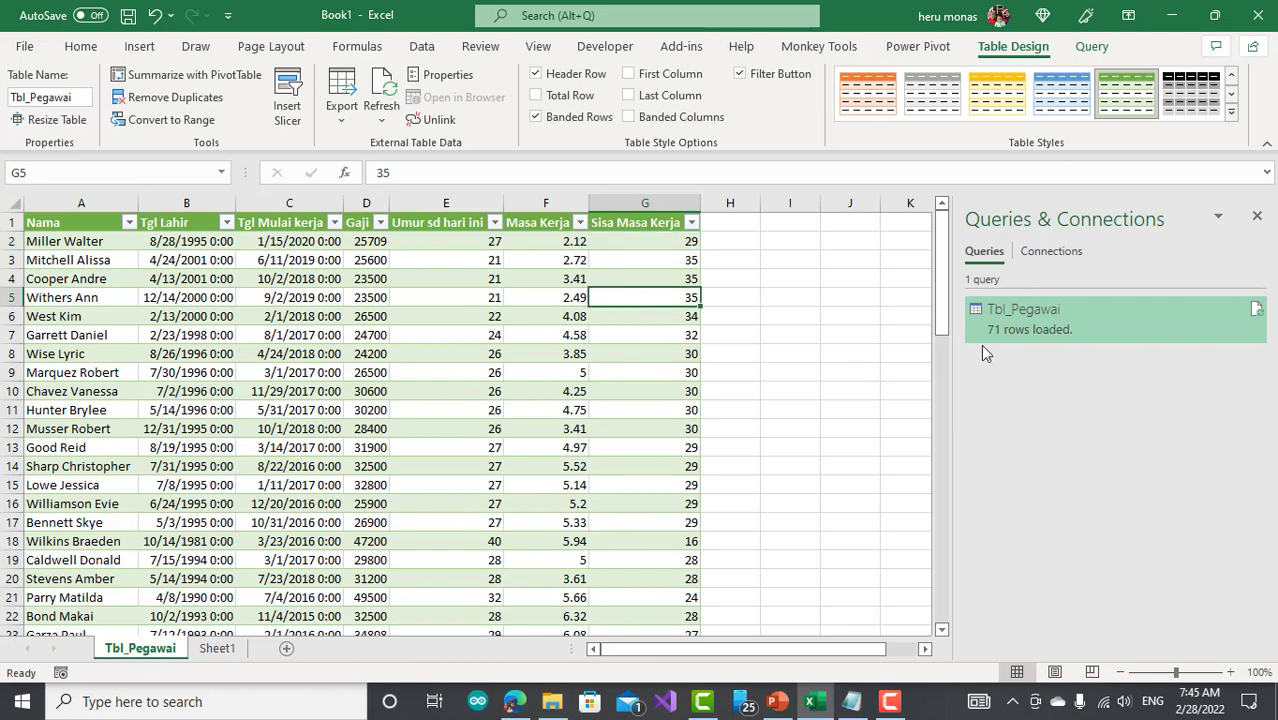
{"action": "left_click", "coordinate": [97, 330]}
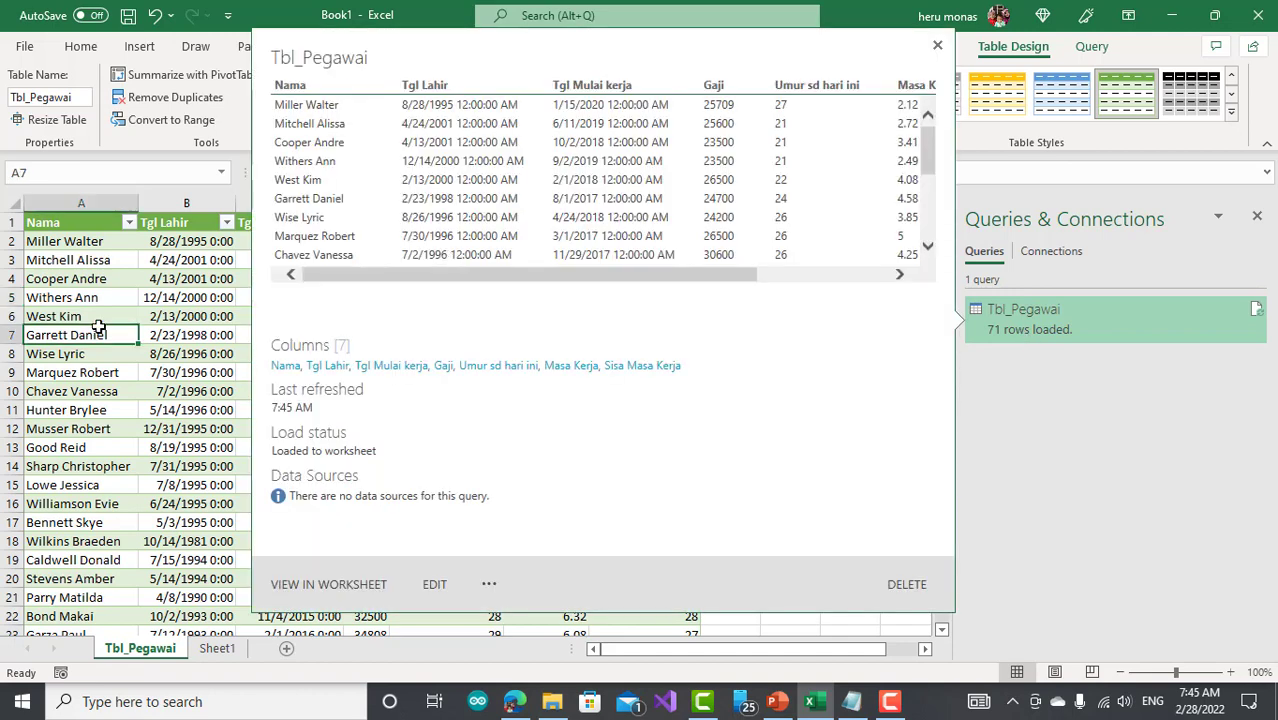
{"action": "left_click", "coordinate": [215, 648]}
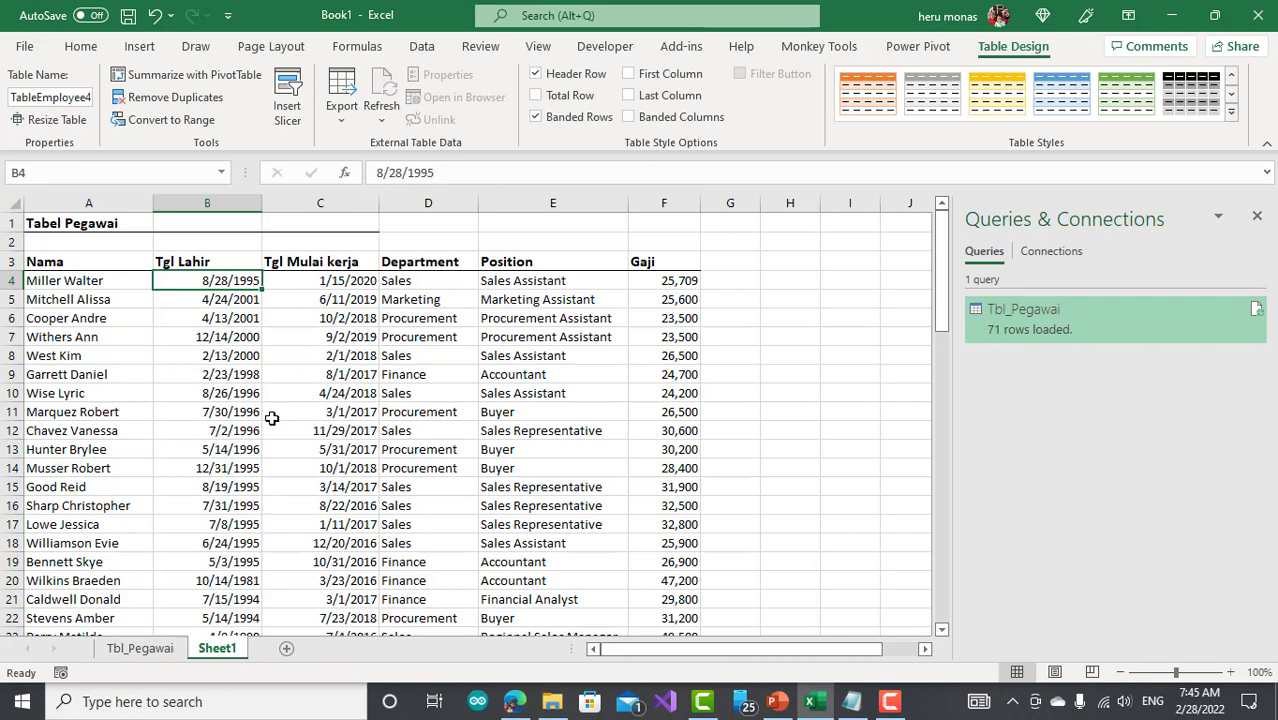
{"action": "left_click", "coordinate": [176, 649]}
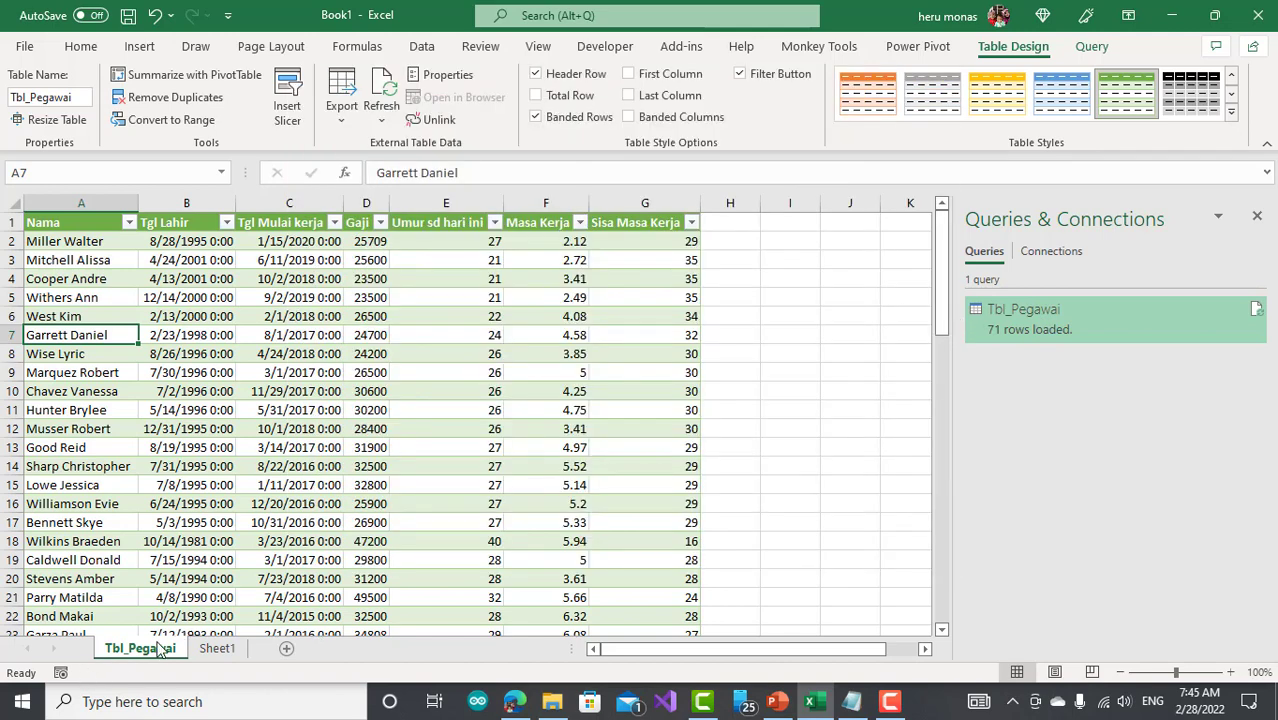
{"action": "left_click", "coordinate": [363, 500]}
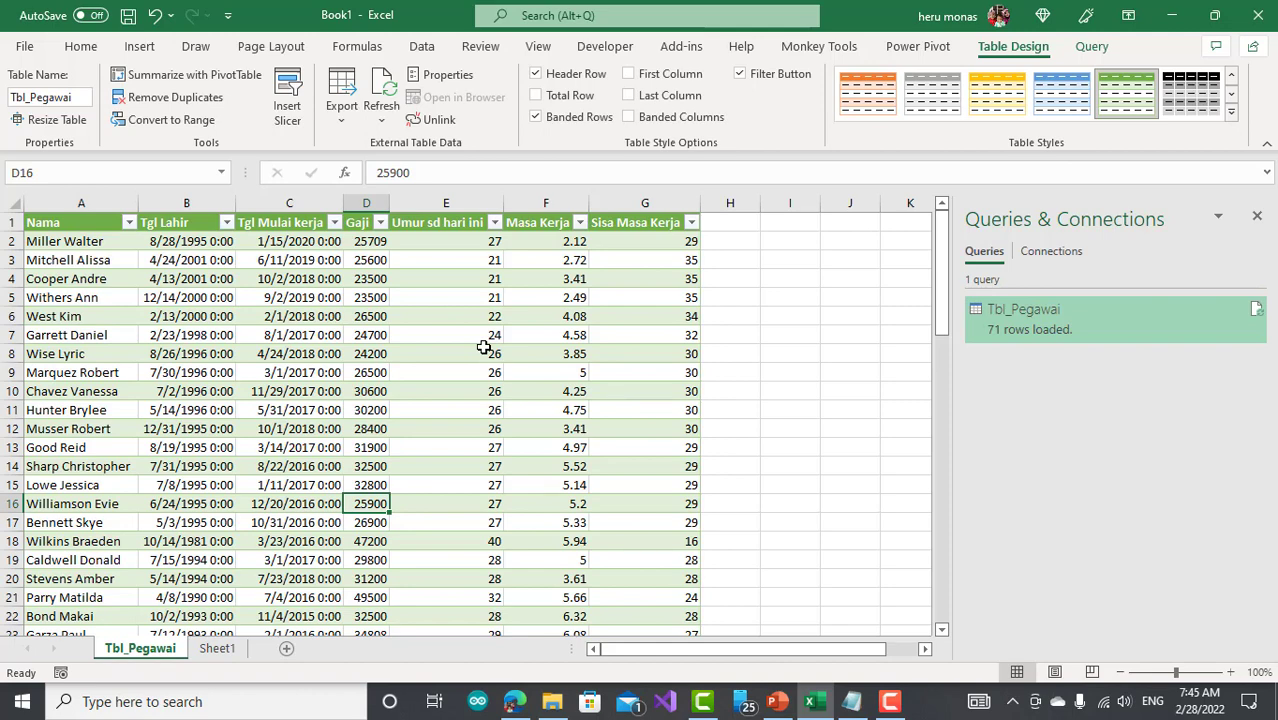
{"action": "left_click", "coordinate": [300, 372]}
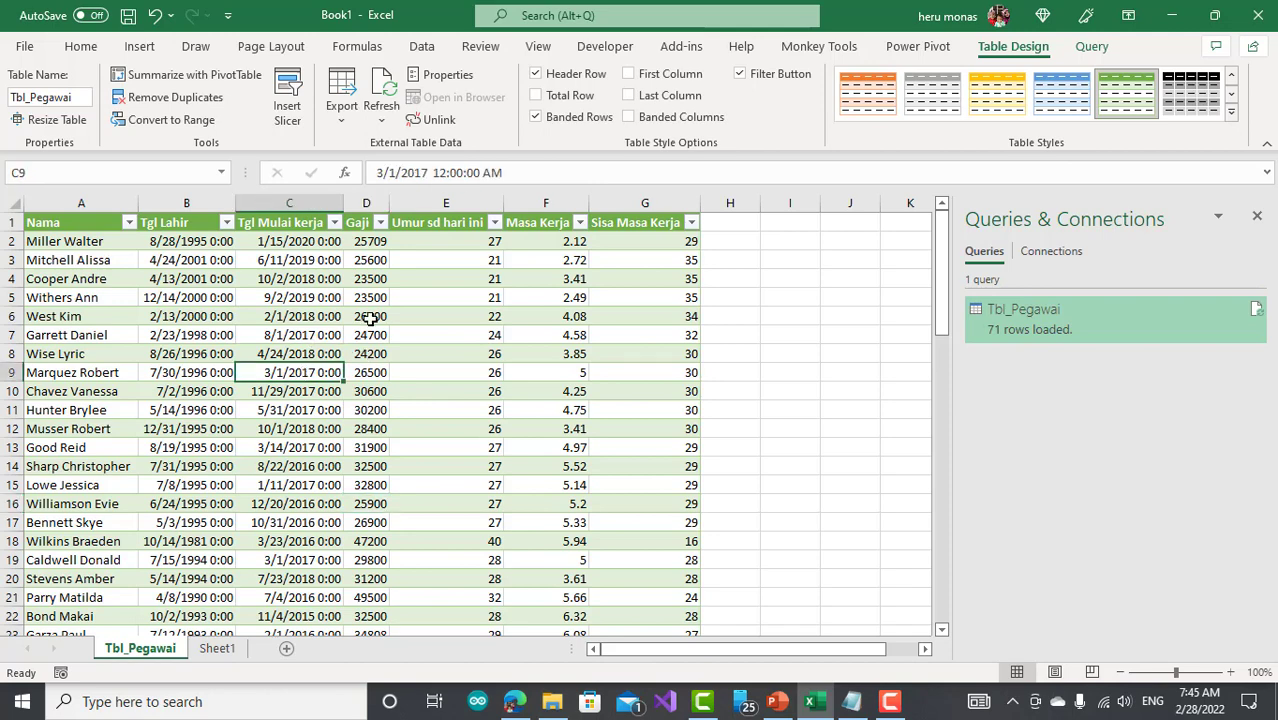
{"action": "left_click", "coordinate": [205, 372]}
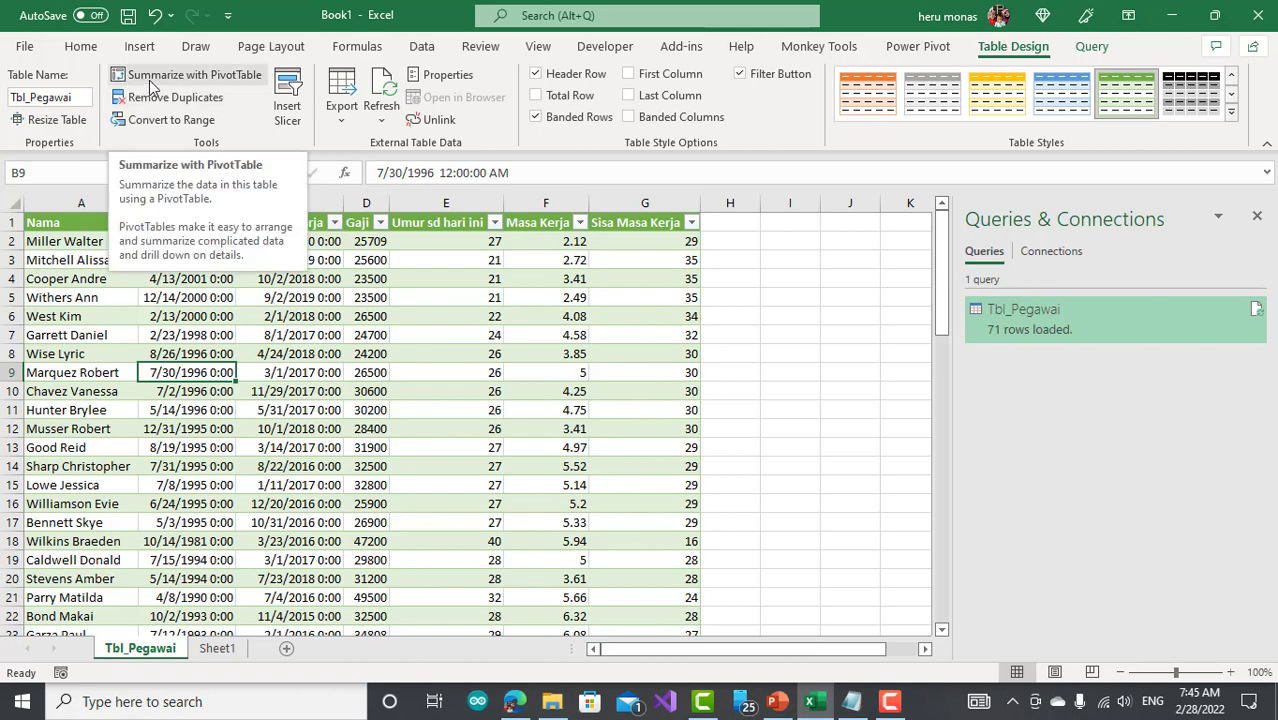
{"action": "left_click", "coordinate": [207, 82]}
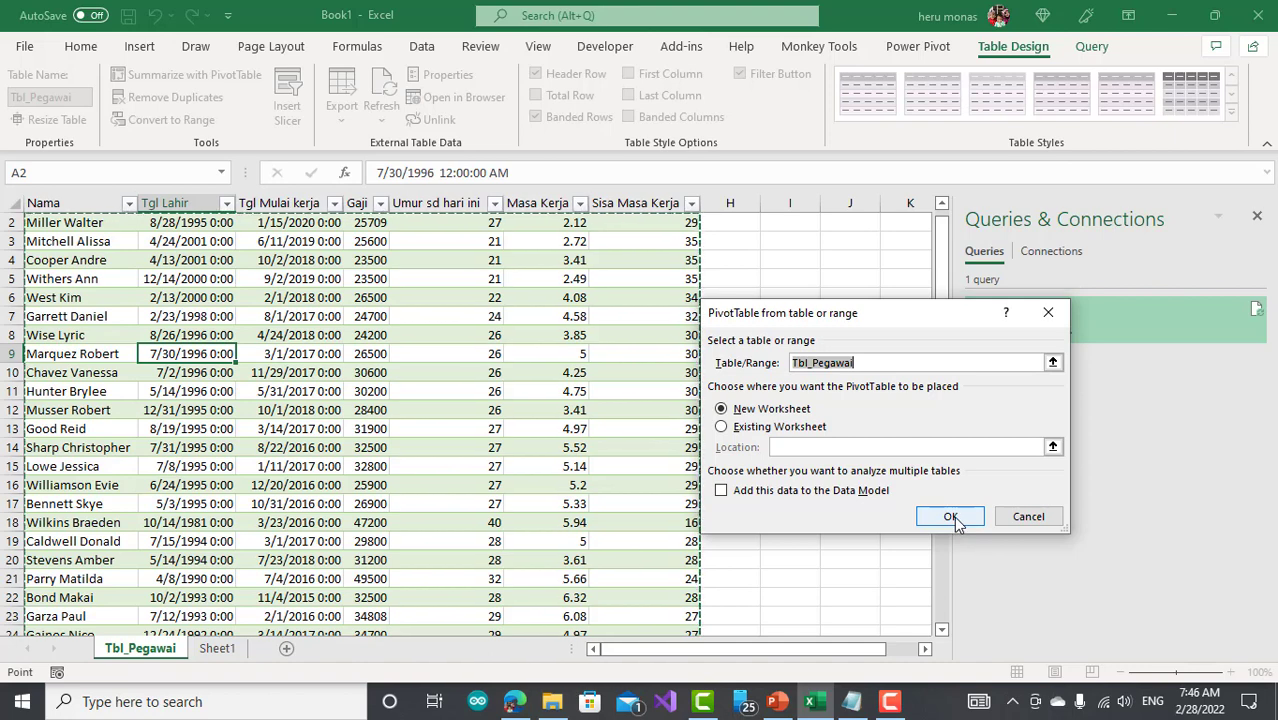
{"action": "left_click", "coordinate": [1048, 312]}
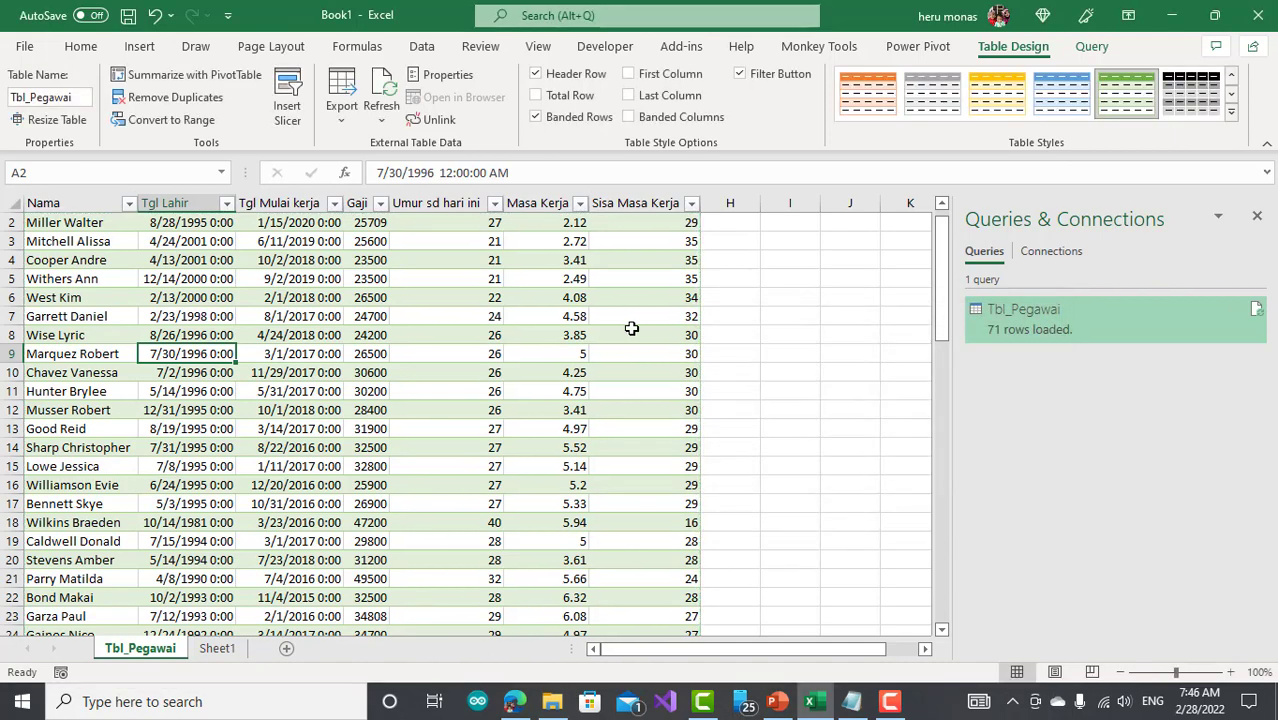
{"action": "left_click", "coordinate": [631, 330]}
- Create a PivotTable from Tbl_Pegawai on the existing worksheet, placed at cell J1 of the Tbl_Pegawai sheet
{"action": "left_click", "coordinate": [182, 78]}
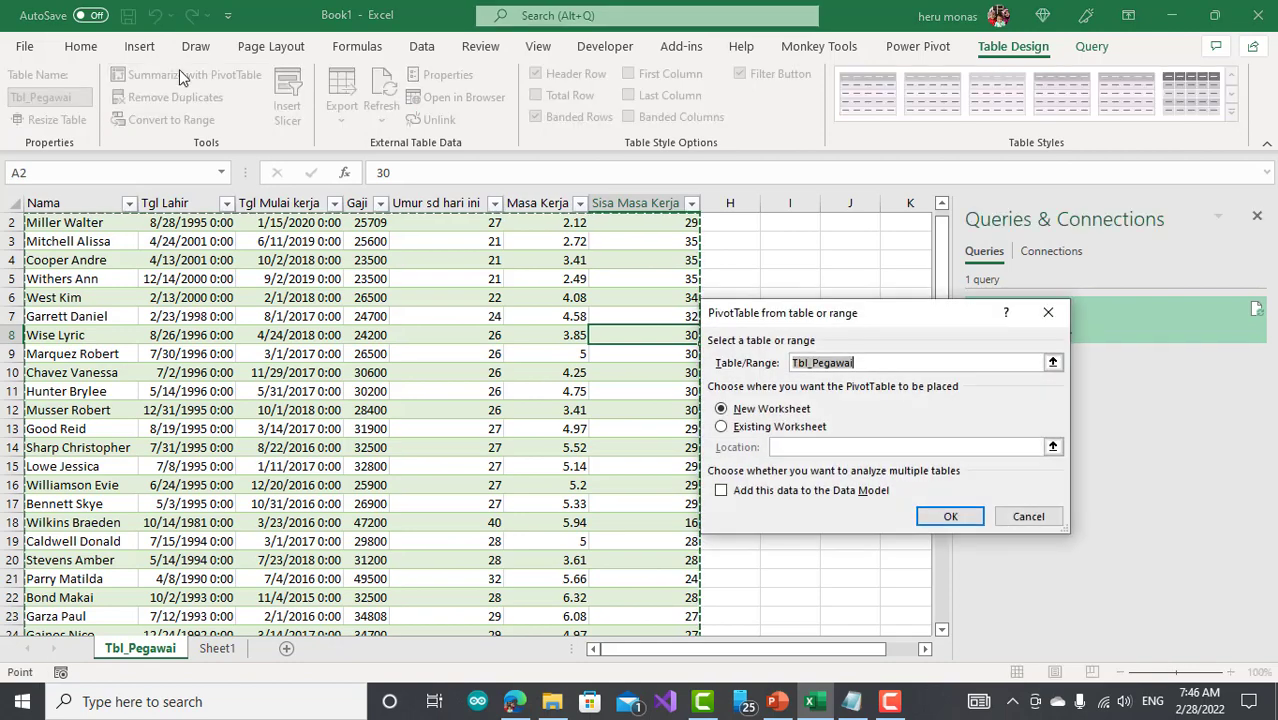
{"action": "left_click", "coordinate": [766, 428]}
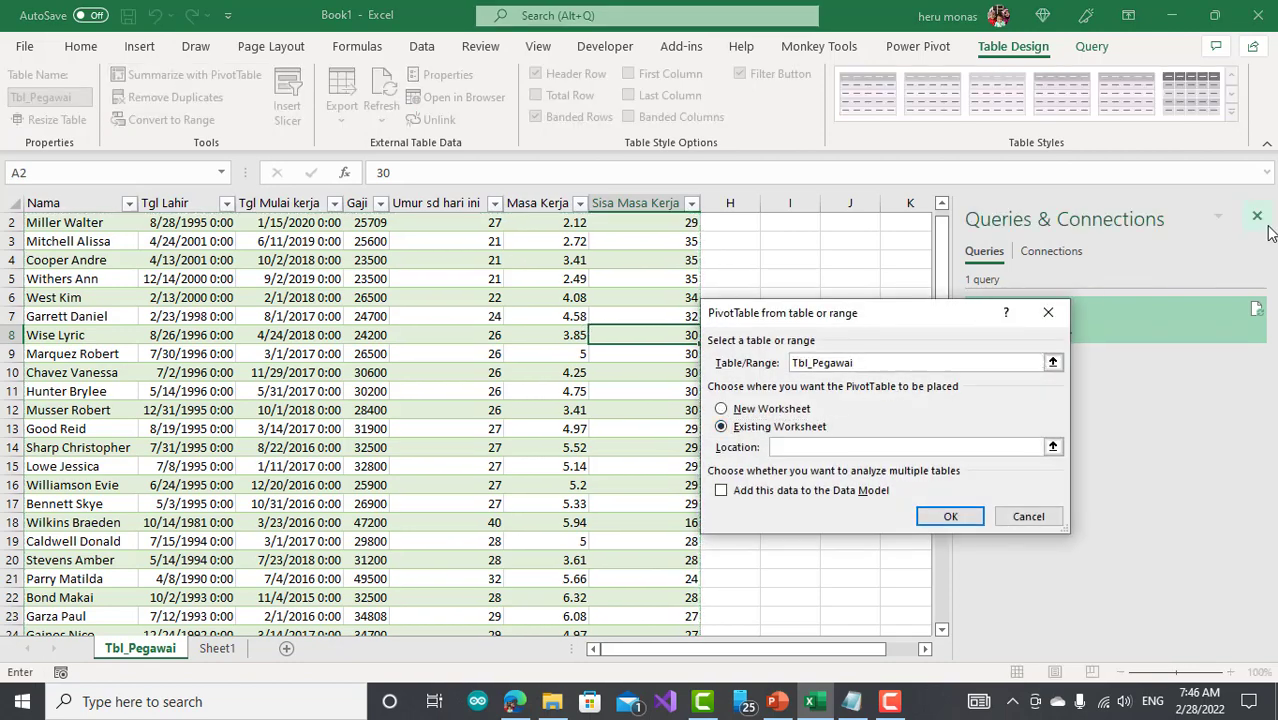
{"action": "left_click", "coordinate": [850, 240]}
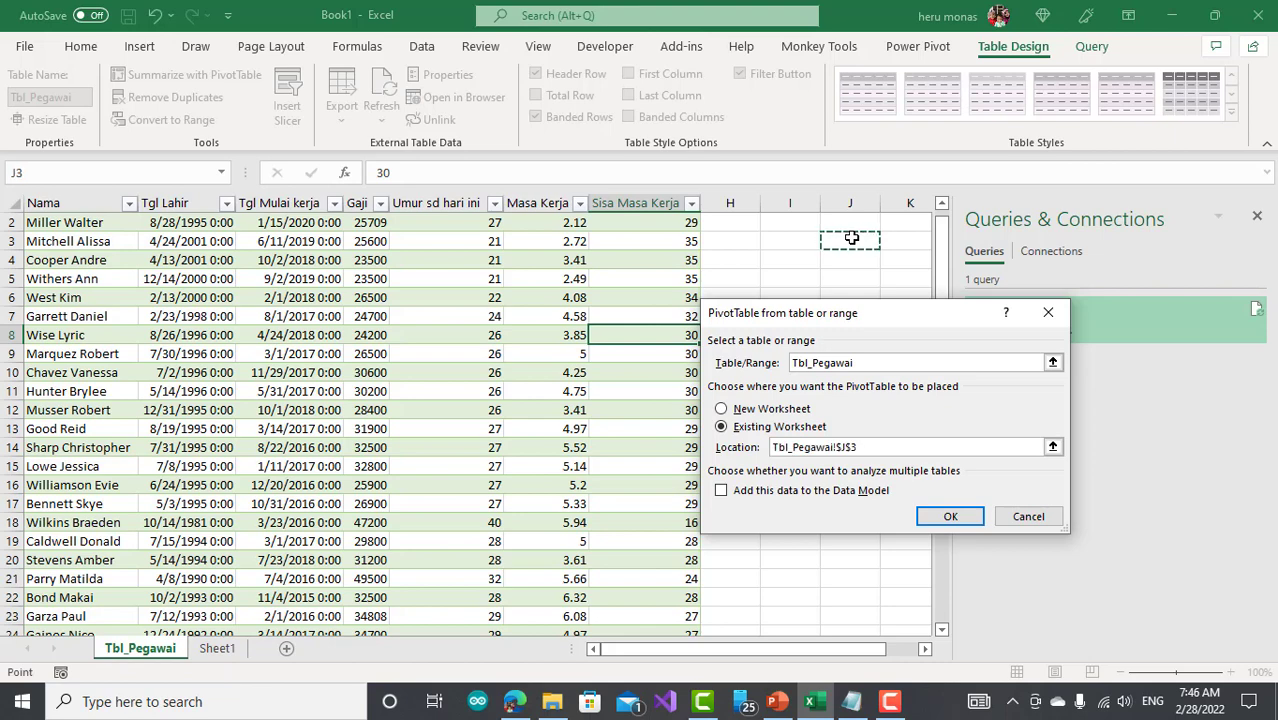
{"action": "key", "text": "Up"}
{"action": "key", "text": "Up"}
{"action": "key", "text": "Down"}
{"action": "key", "text": "Up"}
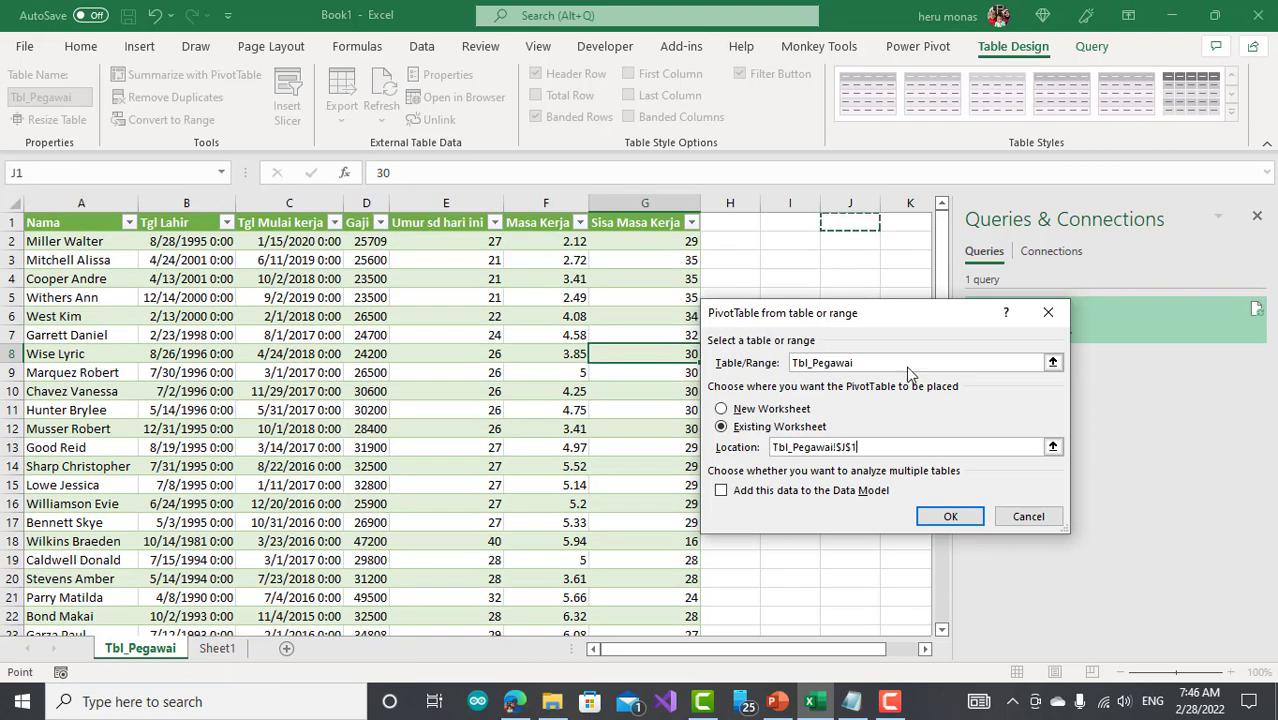
{"action": "left_click", "coordinate": [946, 516]}
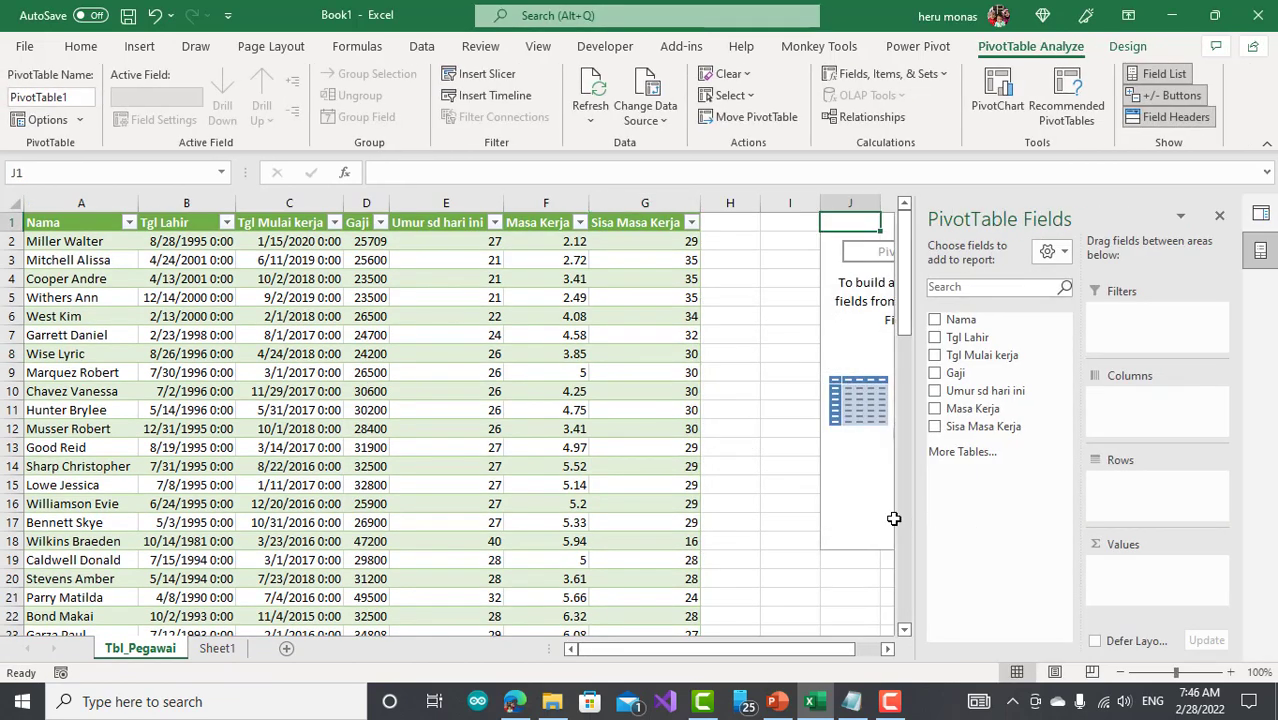
{"action": "left_click_drag", "start_coordinate": [770, 651], "coordinate": [873, 649]}
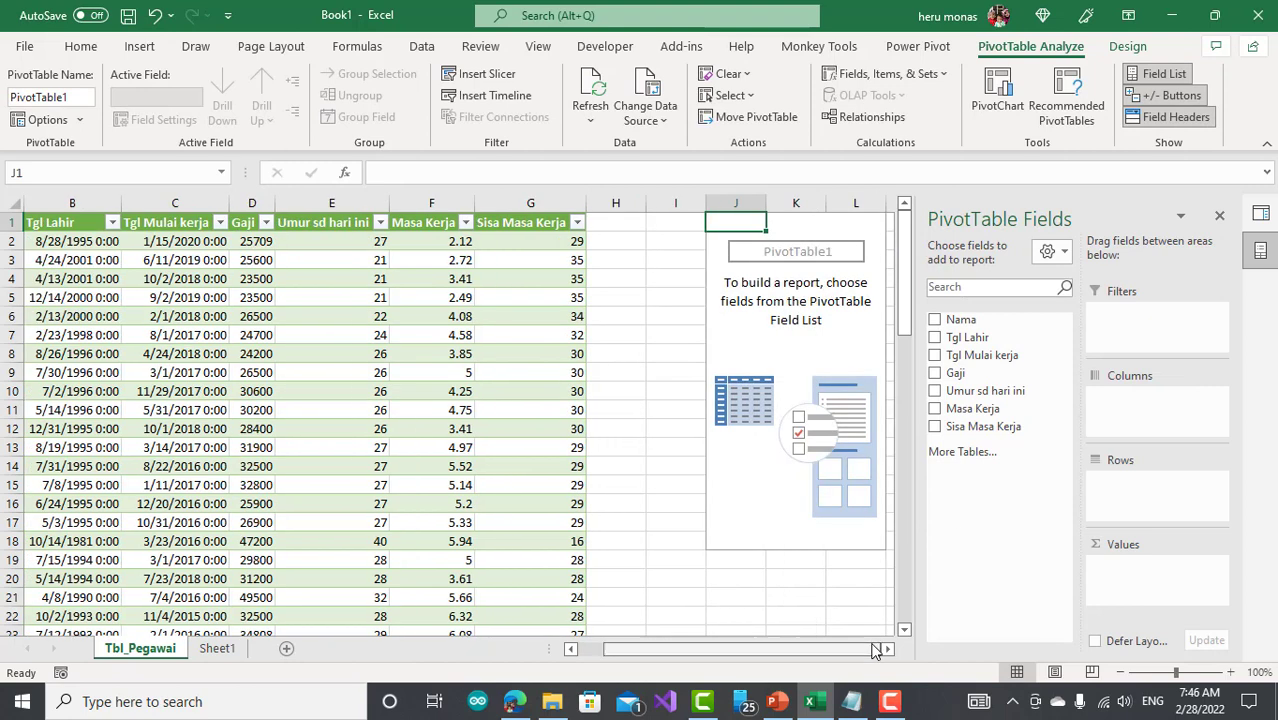
{"action": "left_click", "coordinate": [887, 650]}
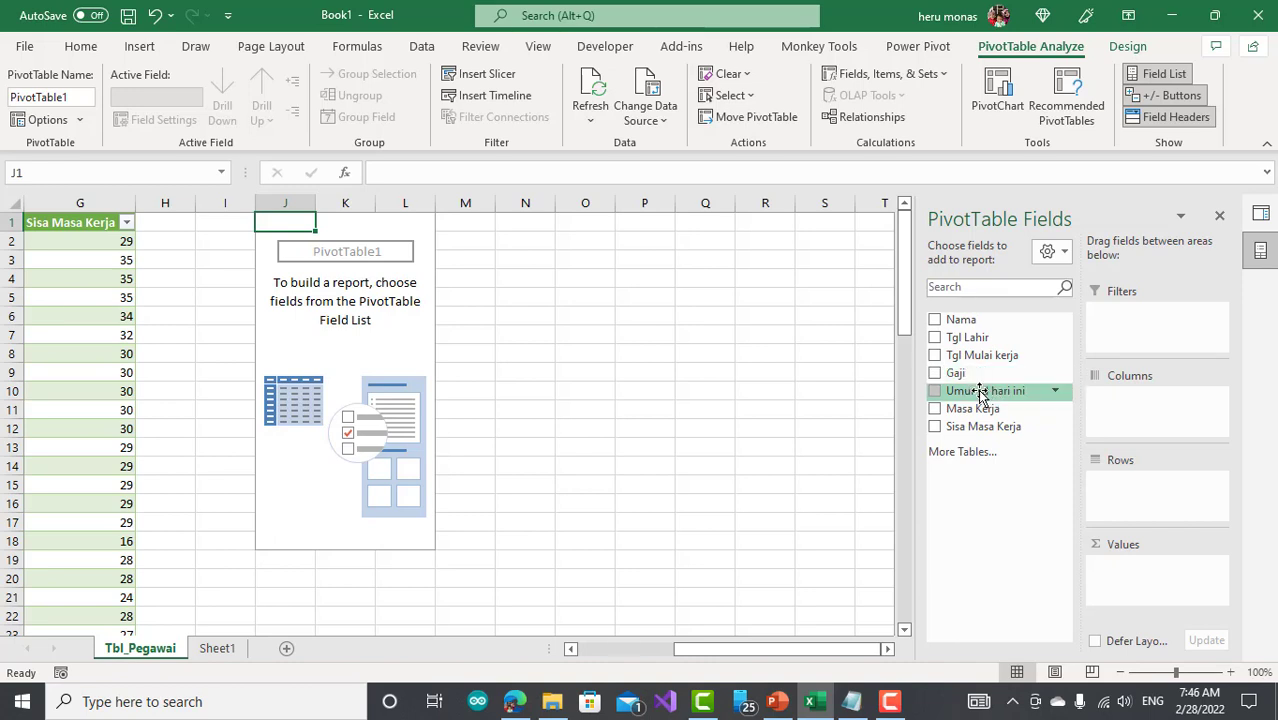
{"action": "left_click_drag", "start_coordinate": [977, 389], "coordinate": [1133, 500]}
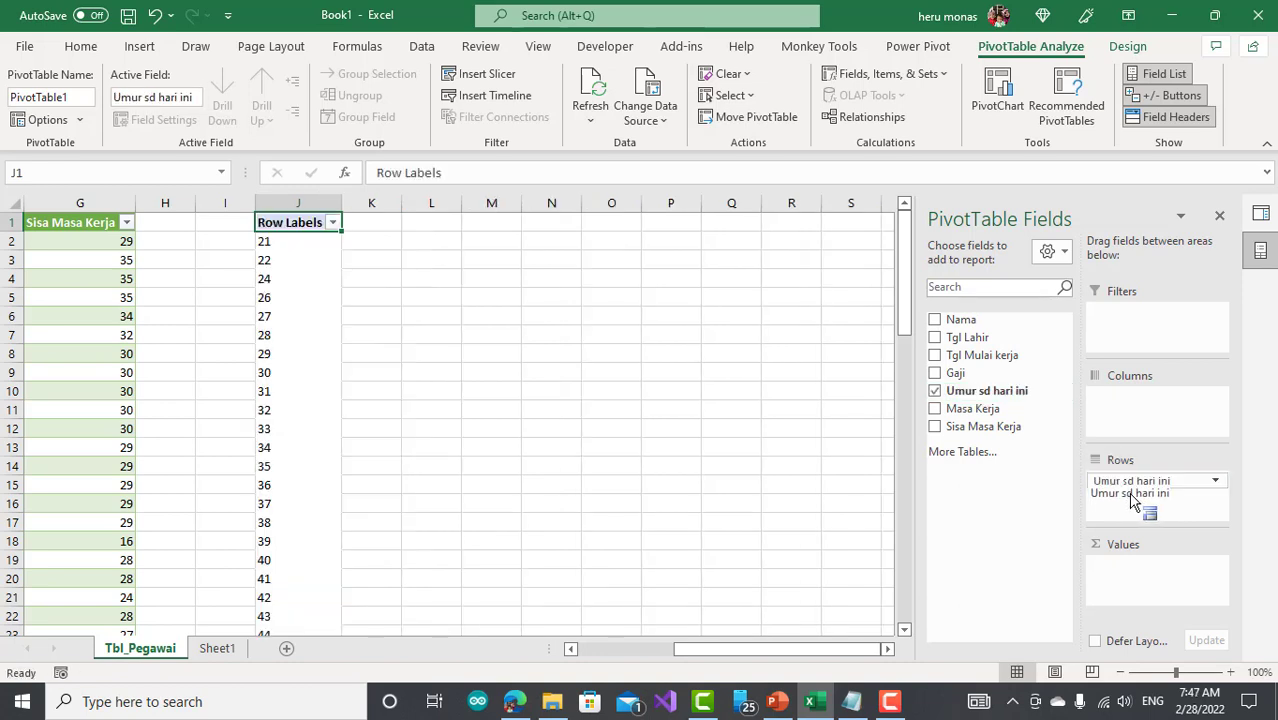
{"action": "left_click_drag", "start_coordinate": [975, 408], "coordinate": [1005, 427]}
{"action": "left_click_drag", "start_coordinate": [1115, 476], "coordinate": [748, 408]}
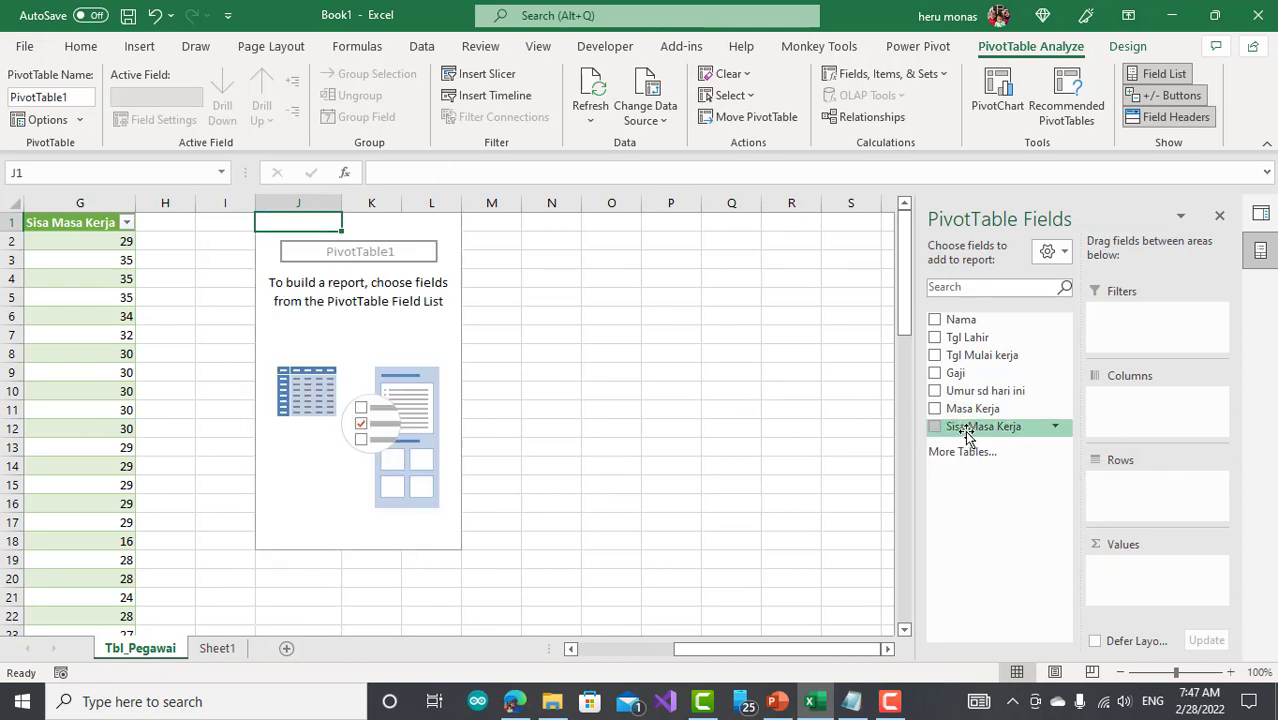
- Add Sisa Masa Kerja to both the rows and the values of the PivotTable, summarizing the values by Count
{"action": "left_click_drag", "start_coordinate": [966, 430], "coordinate": [1150, 500]}
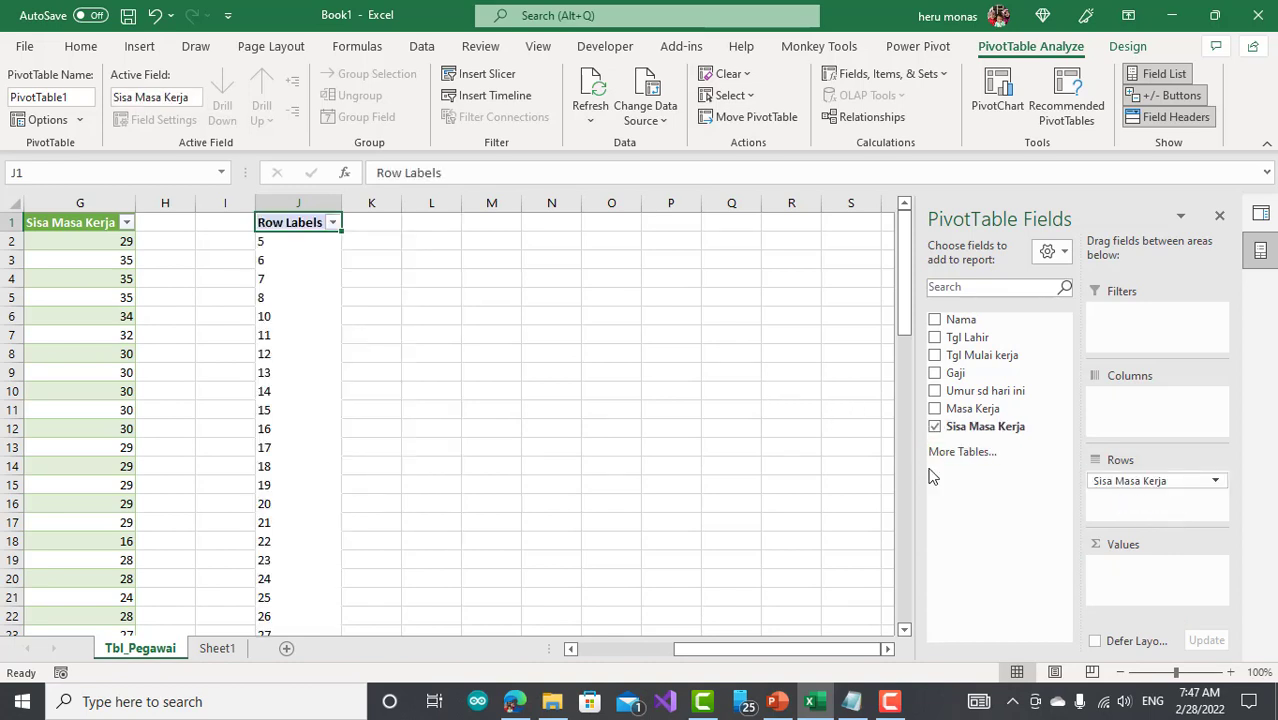
{"action": "left_click_drag", "start_coordinate": [977, 432], "coordinate": [1145, 588]}
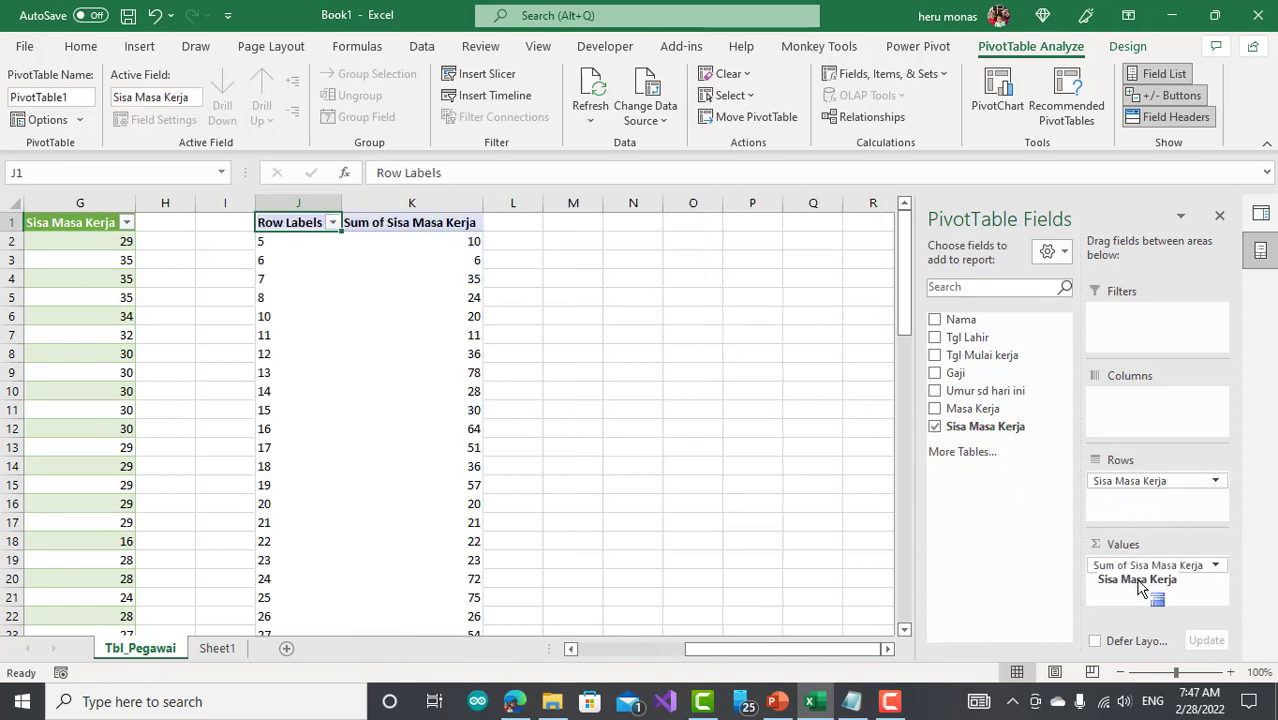
{"action": "left_click", "coordinate": [1214, 566]}
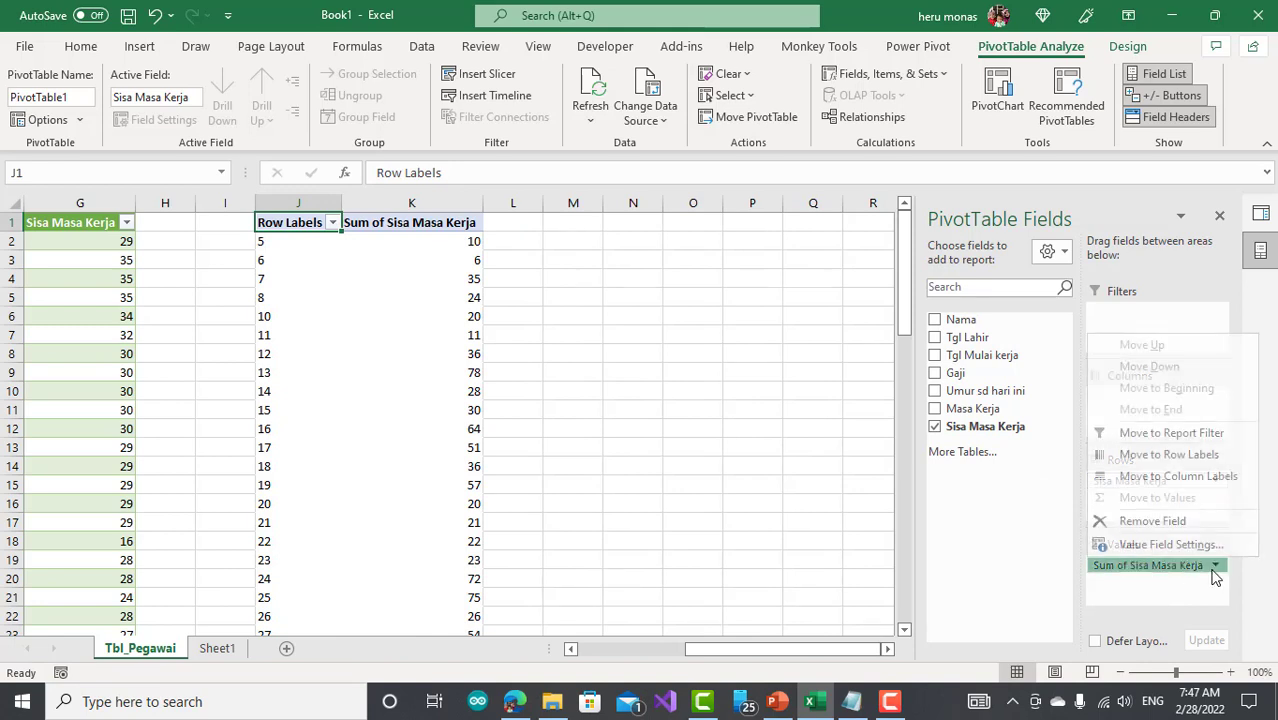
{"action": "left_click", "coordinate": [1157, 545]}
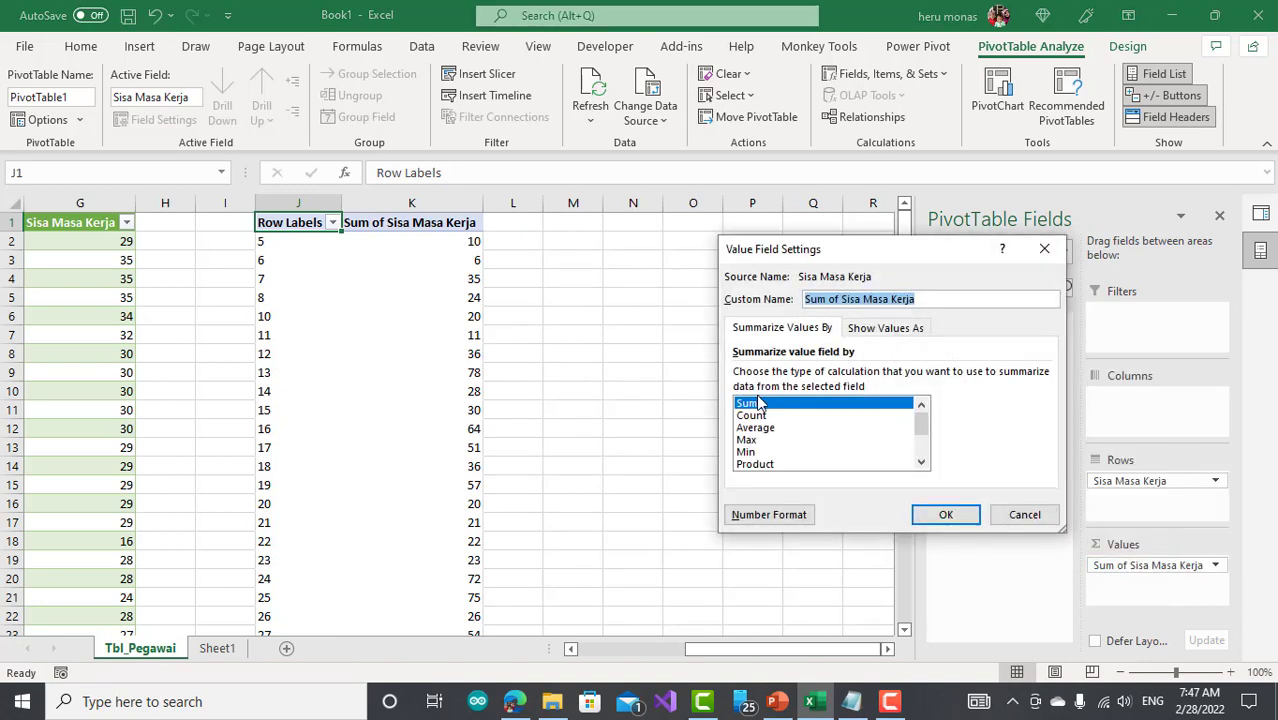
{"action": "left_click", "coordinate": [751, 415]}
{"action": "left_click", "coordinate": [945, 514]}
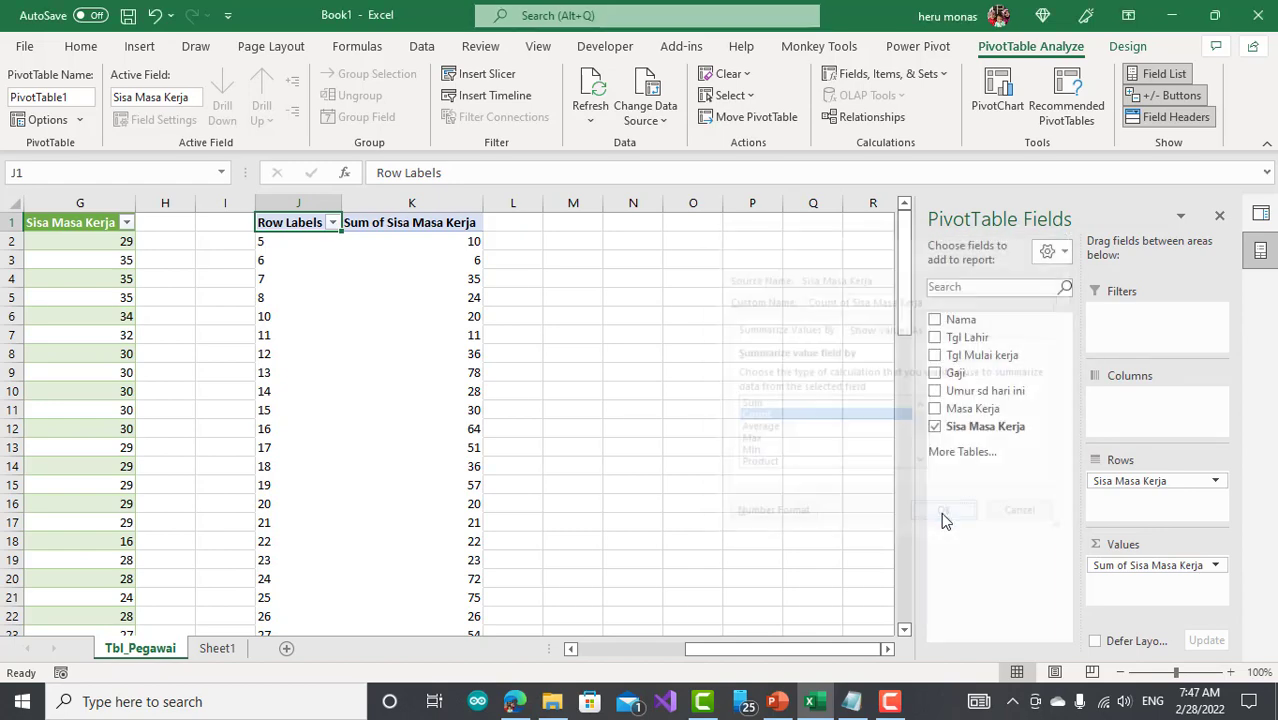
- Examine the first PivotTable rows, matching each Sisa Masa Kerja value with its employee count
{"action": "left_click", "coordinate": [587, 394]}
{"action": "left_click", "coordinate": [693, 368]}
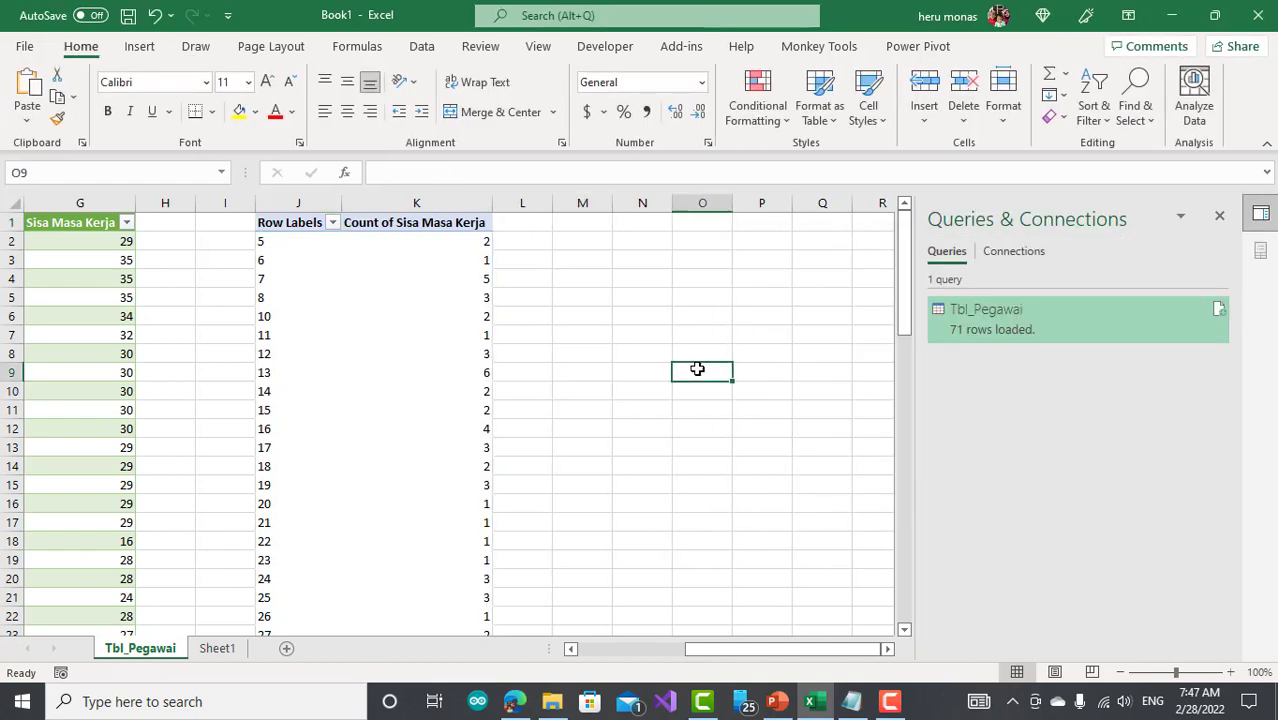
{"action": "left_click", "coordinate": [295, 243]}
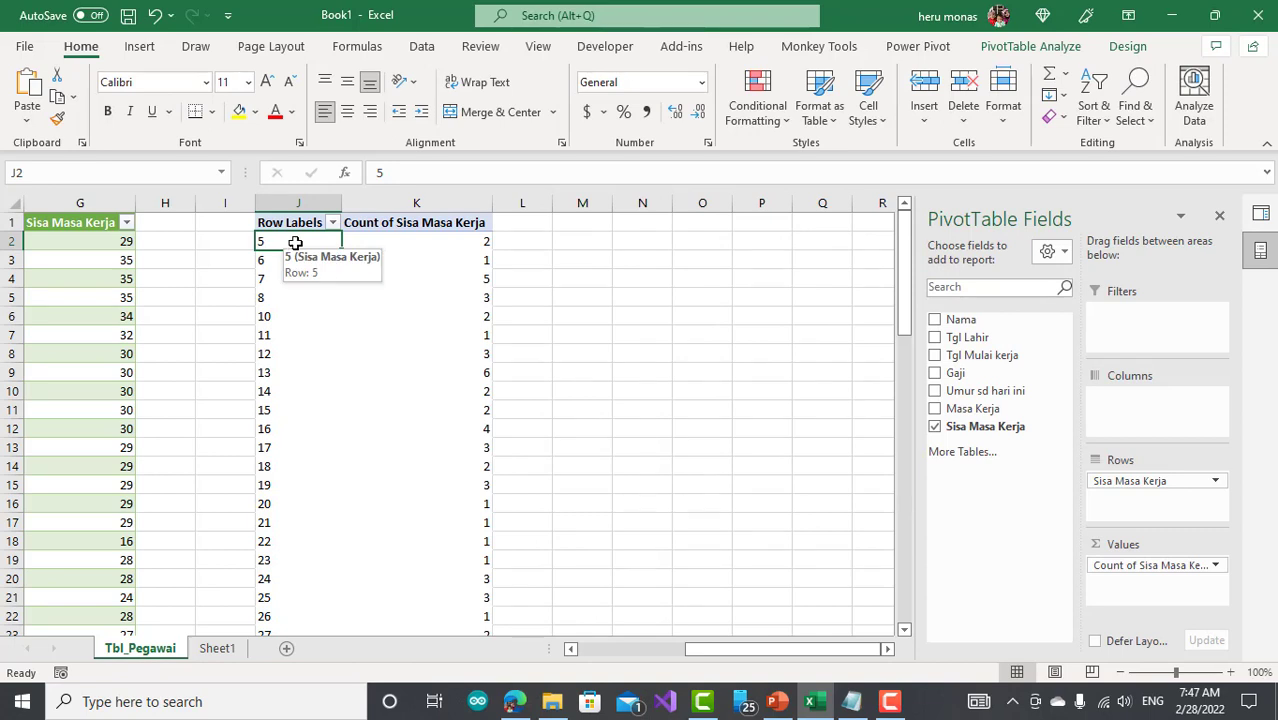
{"action": "left_click", "coordinate": [482, 247]}
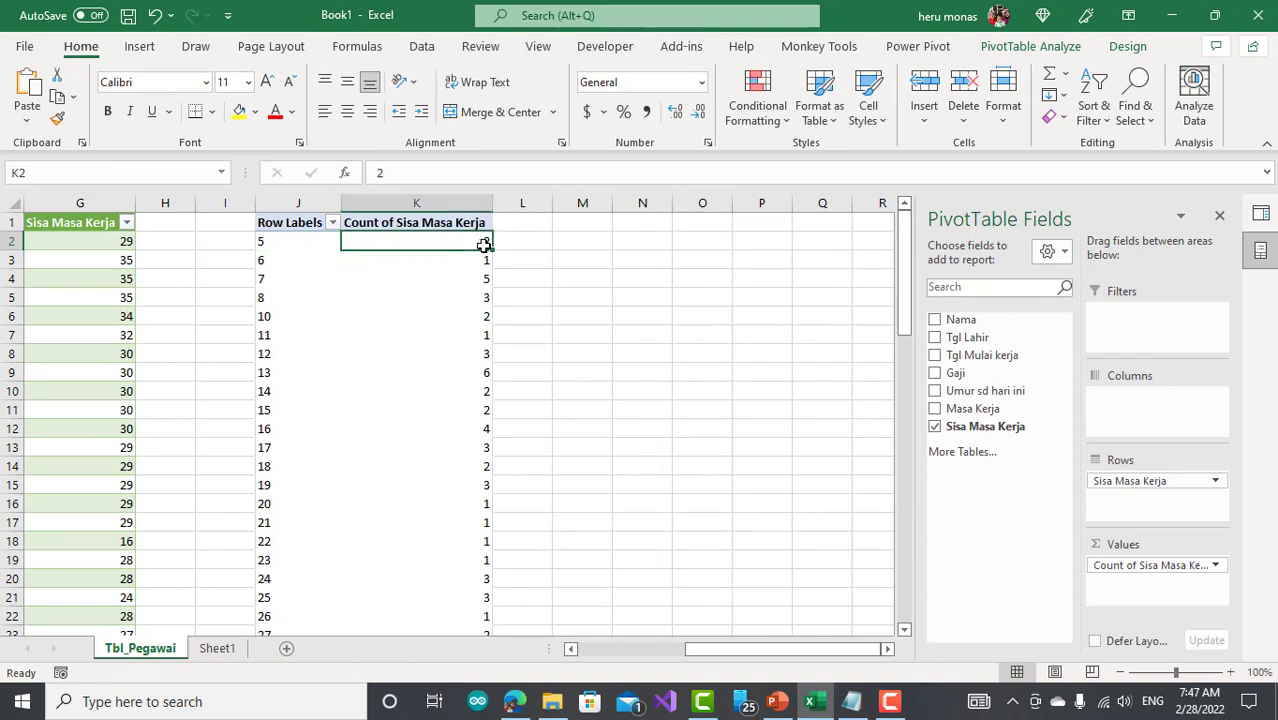
{"action": "left_click", "coordinate": [260, 270]}
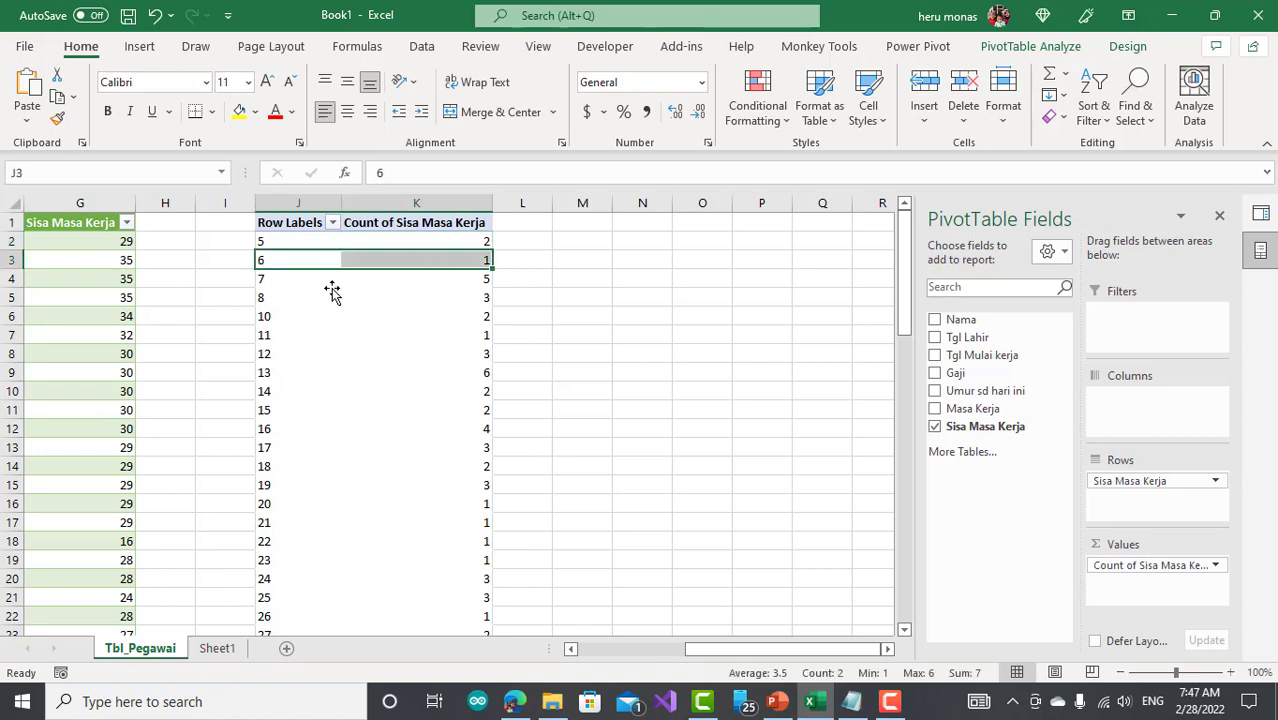
- Examine the employee counts in the PivotTable rows for 7 and 8 remaining years
{"action": "left_click", "coordinate": [248, 278]}
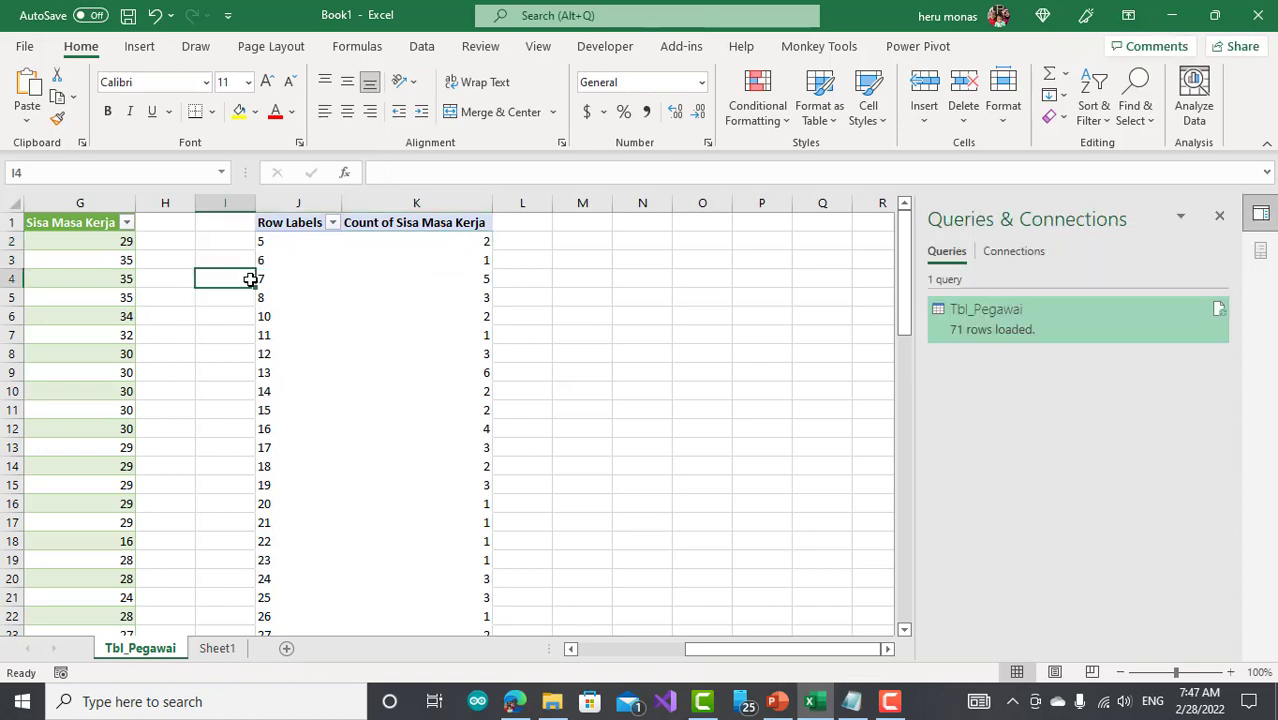
{"action": "left_click", "coordinate": [266, 281]}
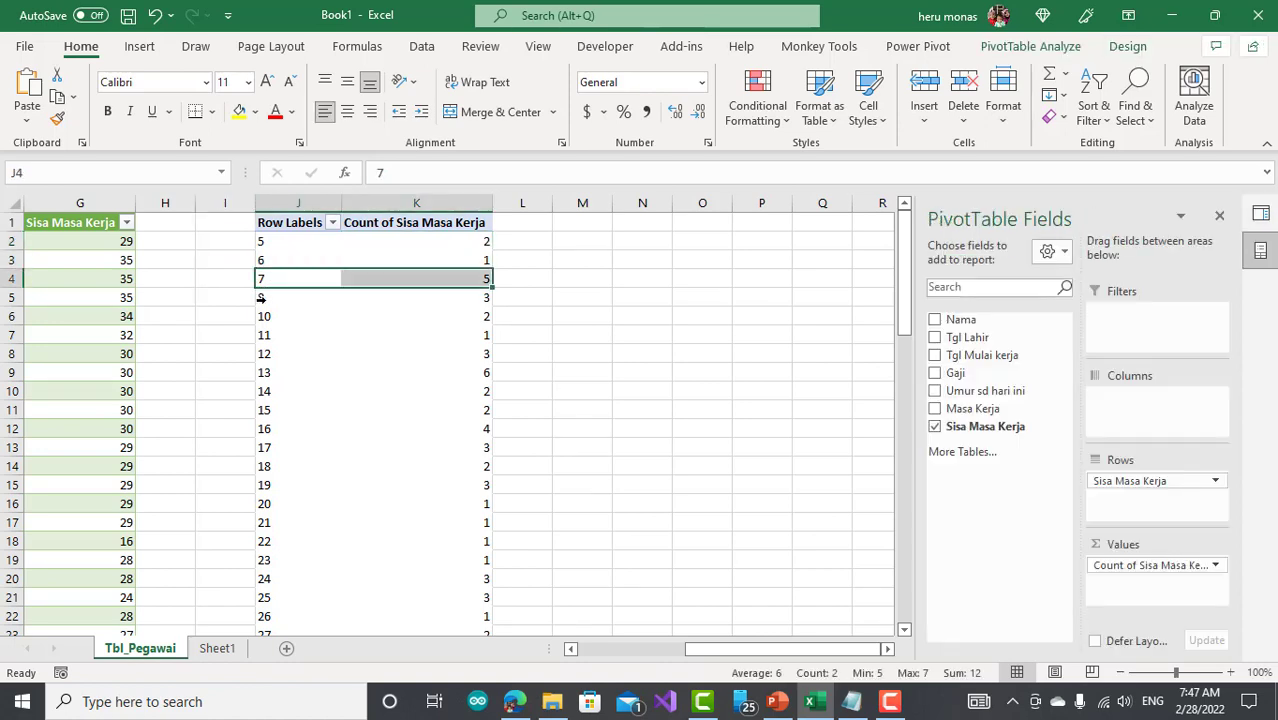
{"action": "left_click", "coordinate": [260, 298]}
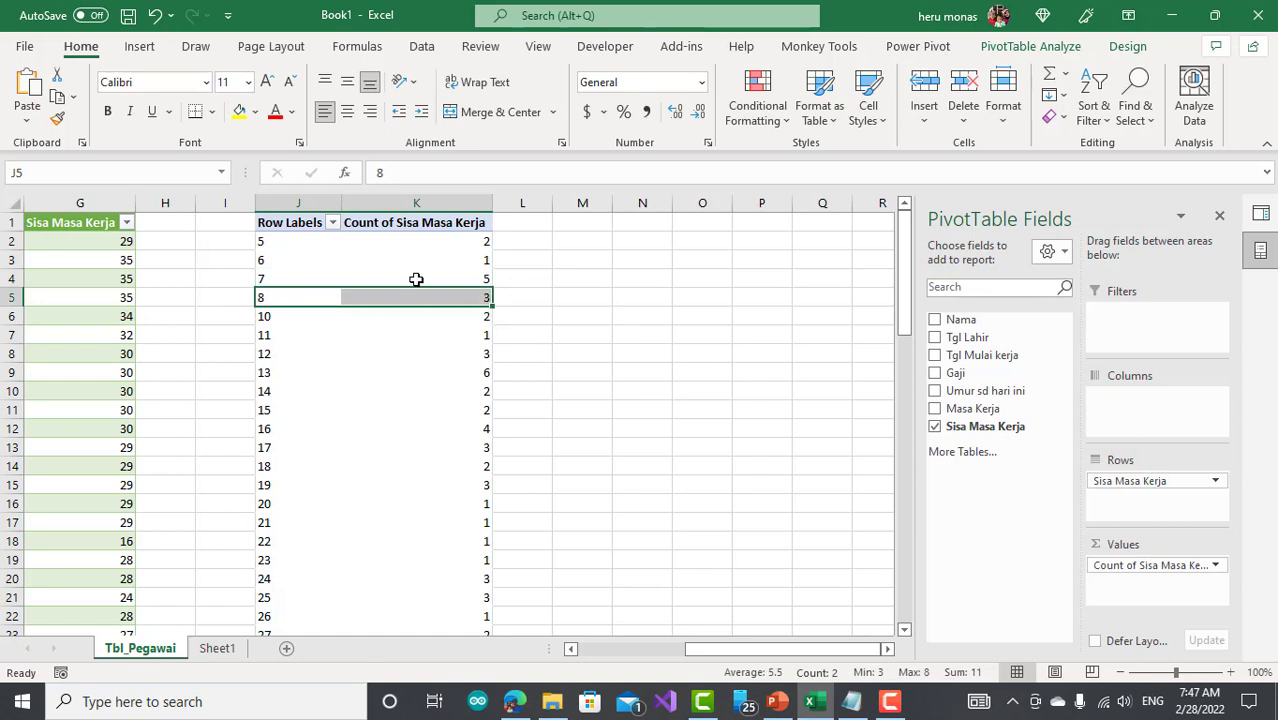
- Rename the PivotTable's Row Labels header to "Tahun jelang Pensiun" and widen column J to fit the full header
{"action": "left_click", "coordinate": [297, 226]}
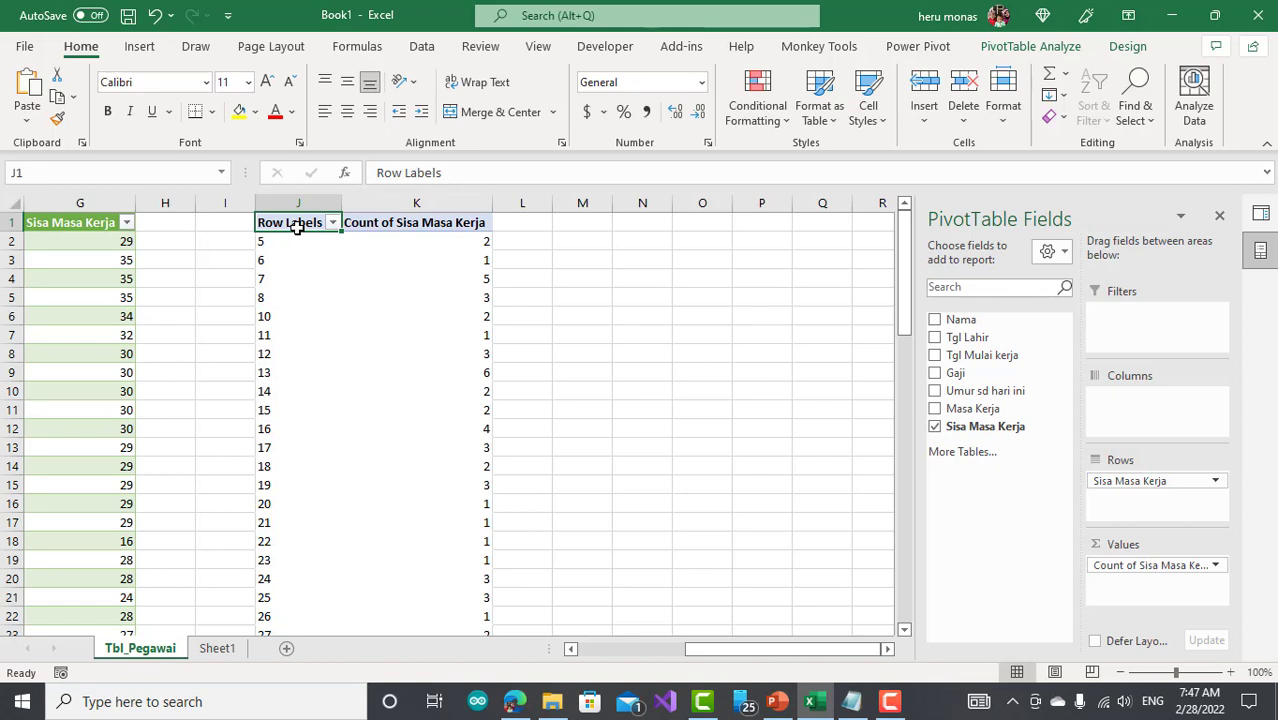
{"action": "type", "text": "Pensi"}
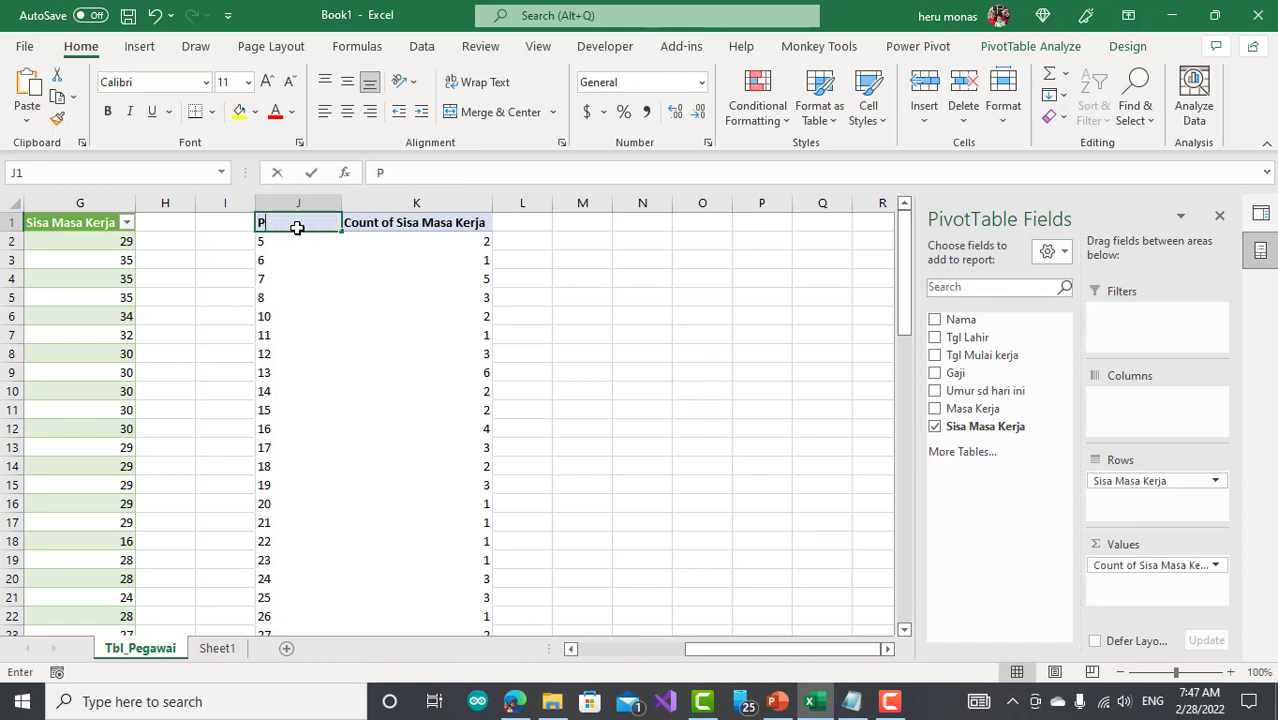
{"action": "key", "text": "BackSpace"}
{"action": "key", "text": "BackSpace"}
{"action": "key", "text": "BackSpace"}
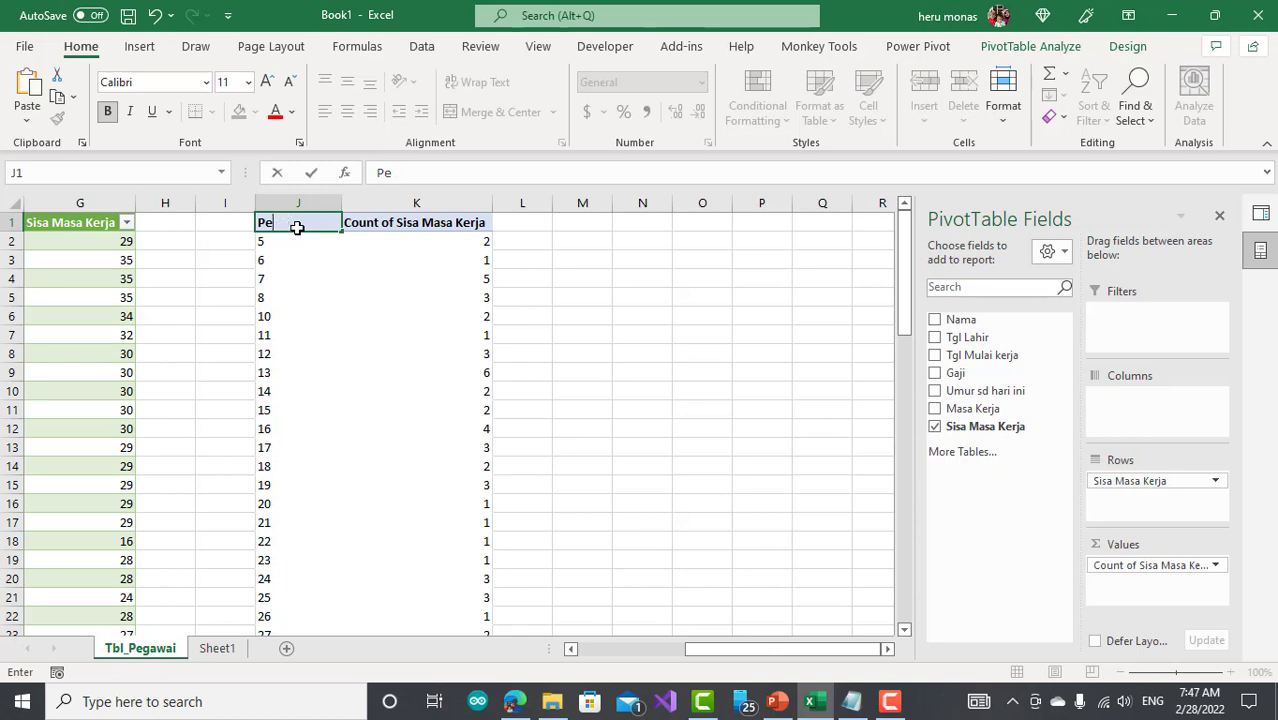
{"action": "type", "text": "Tahun jelang Pensiun"}
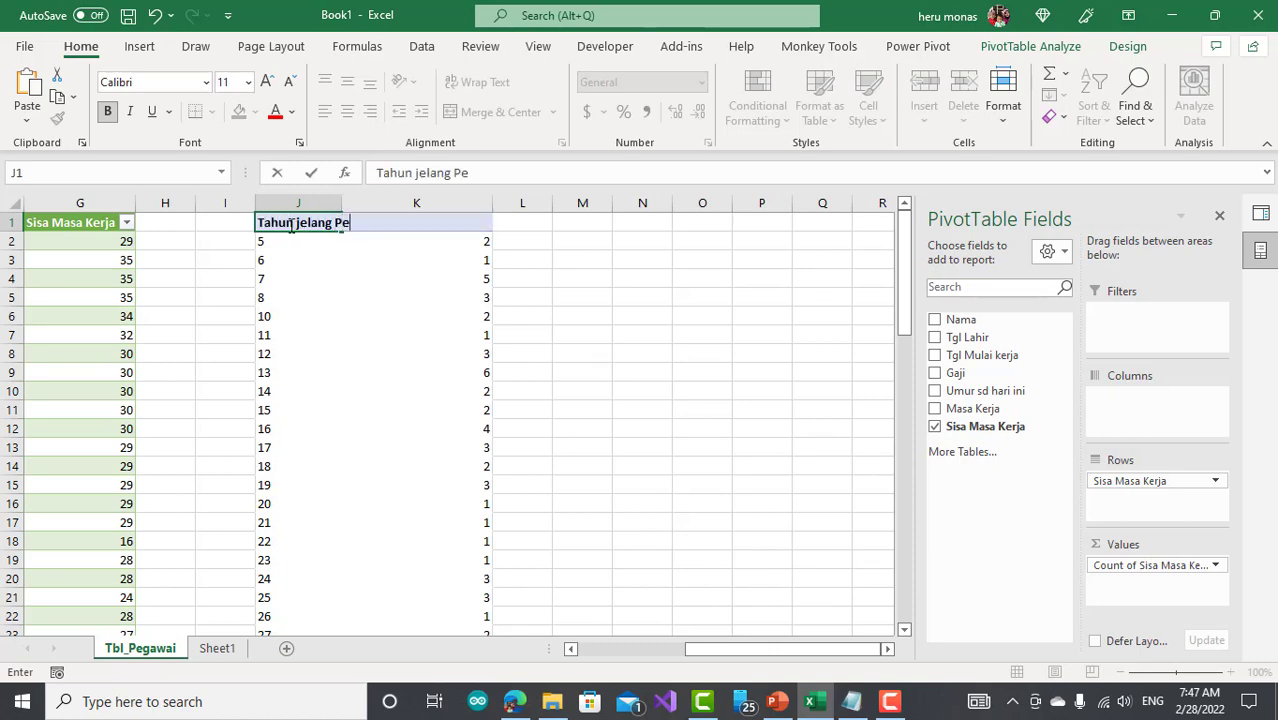
{"action": "double_click", "coordinate": [320, 252]}
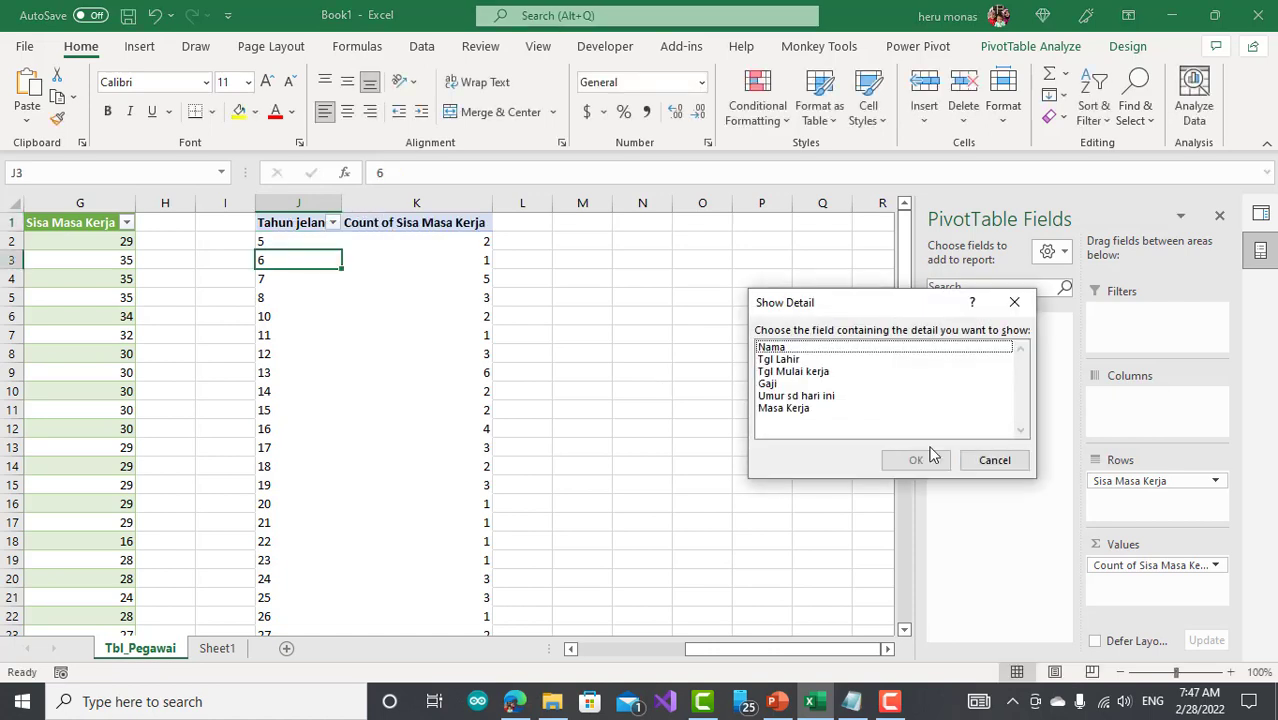
{"action": "left_click", "coordinate": [996, 462]}
{"action": "left_click_drag", "start_coordinate": [343, 205], "coordinate": [463, 205]}
- Rename the Count of Sisa Masa Kerja header to "Jumlah Pegawai" and fit the width of column K to its contents
{"action": "left_click", "coordinate": [510, 223]}
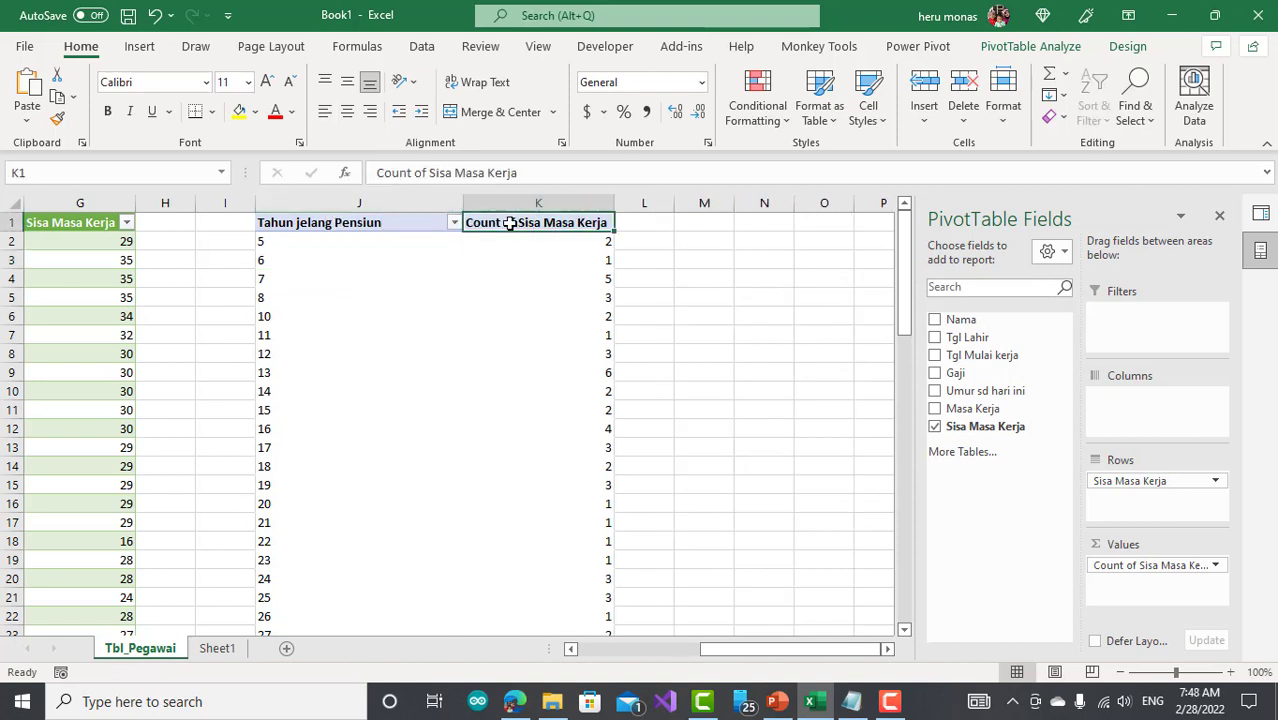
{"action": "type", "text": "Jumlah"}
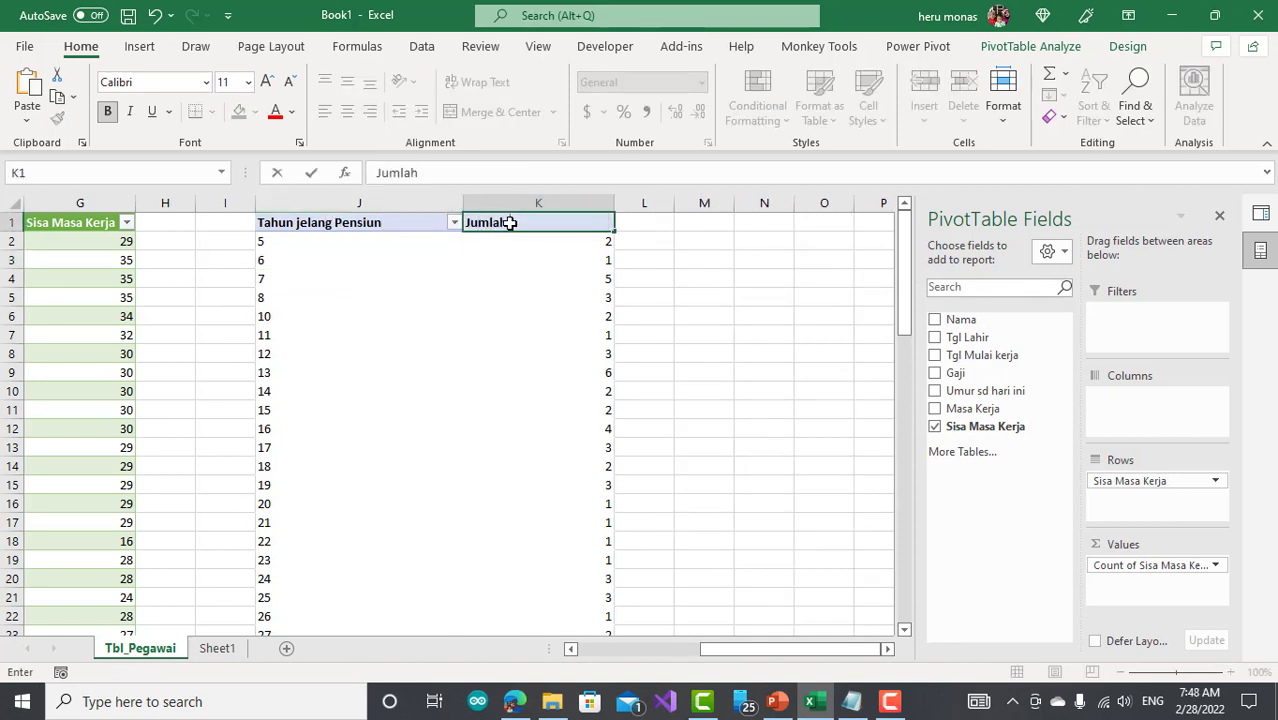
{"action": "type", "text": " Pegawai"}
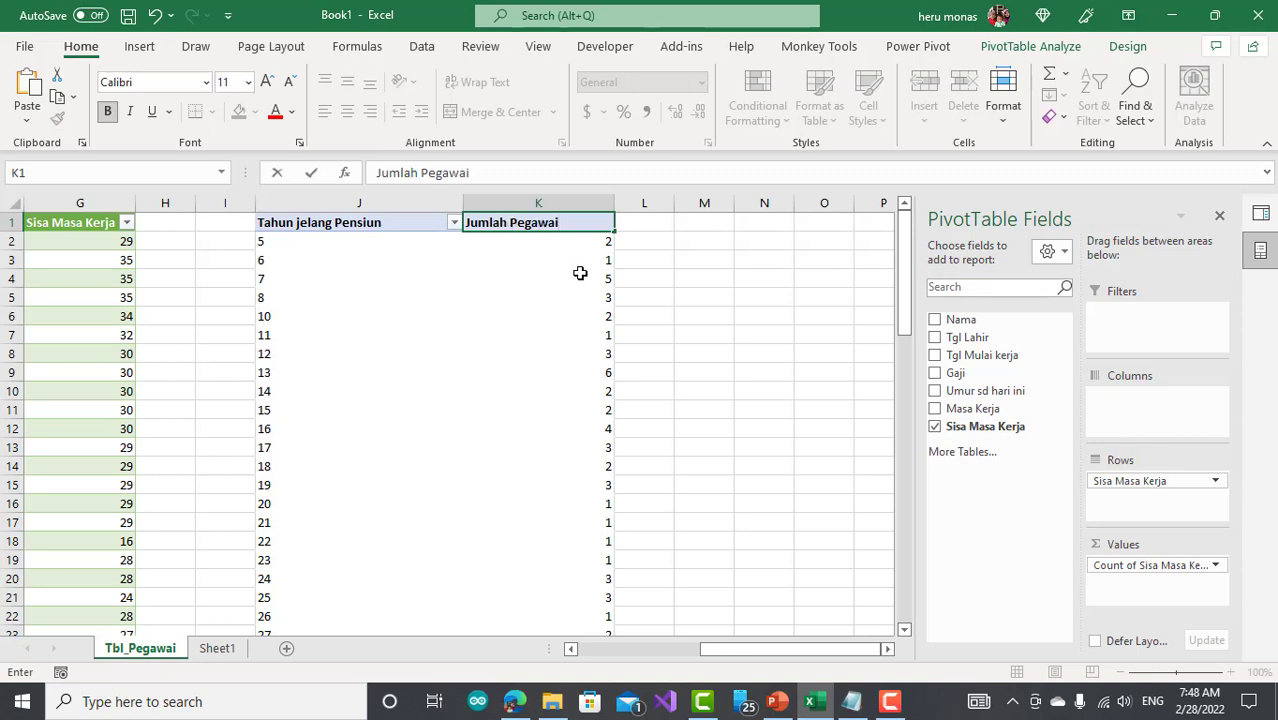
{"action": "left_click", "coordinate": [742, 294]}
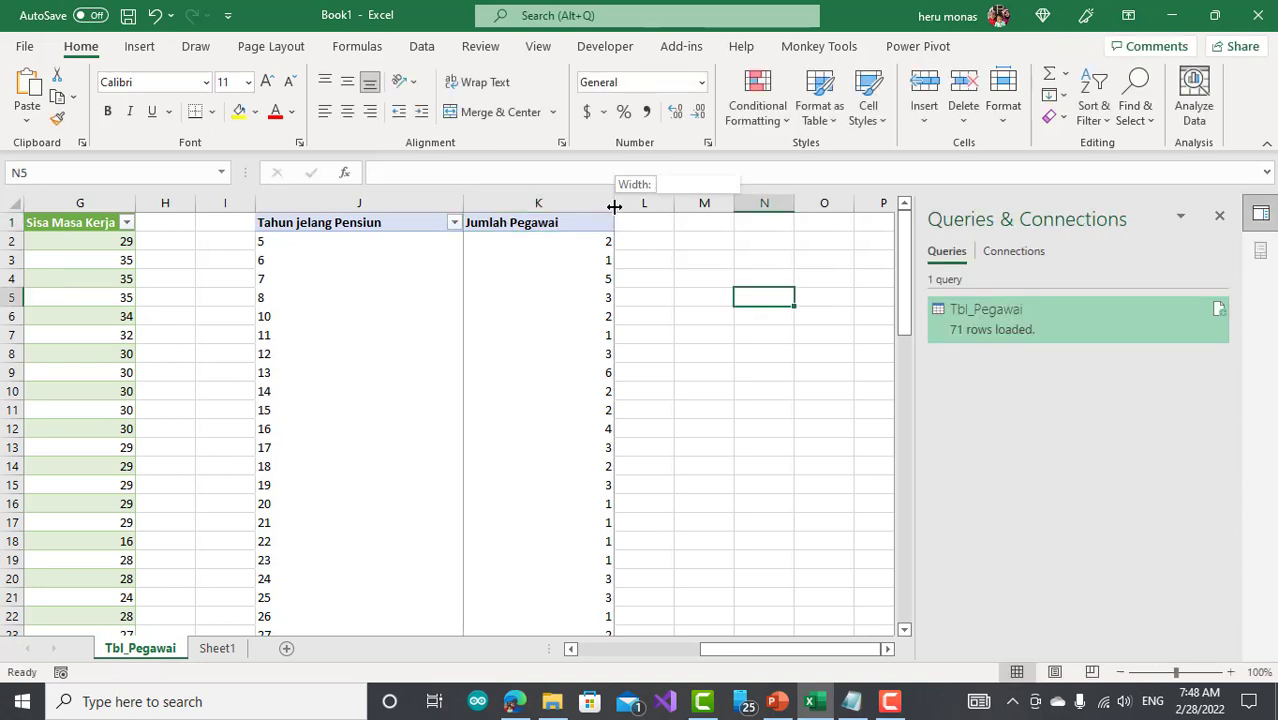
{"action": "double_click", "coordinate": [614, 207]}
- Review the relabelled PivotTable, reading the employee counts for 5 and 6 years before retirement
{"action": "left_click", "coordinate": [268, 240]}
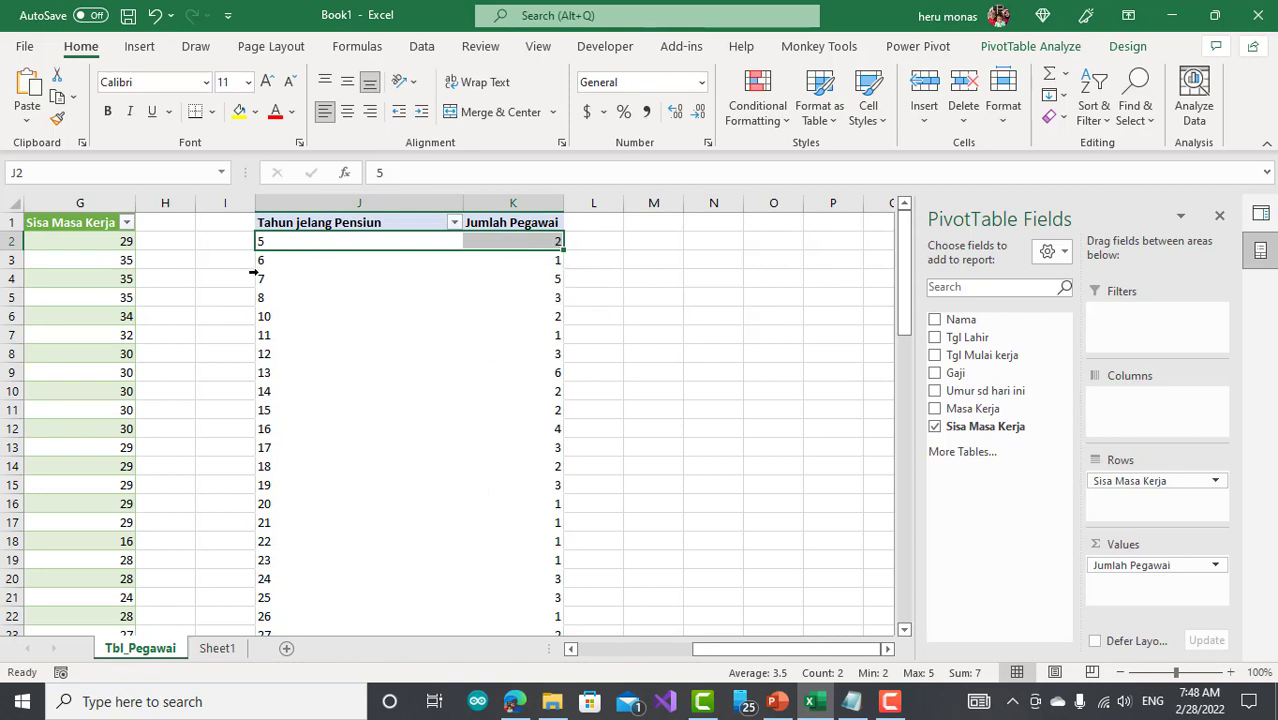
{"action": "left_click", "coordinate": [262, 262]}
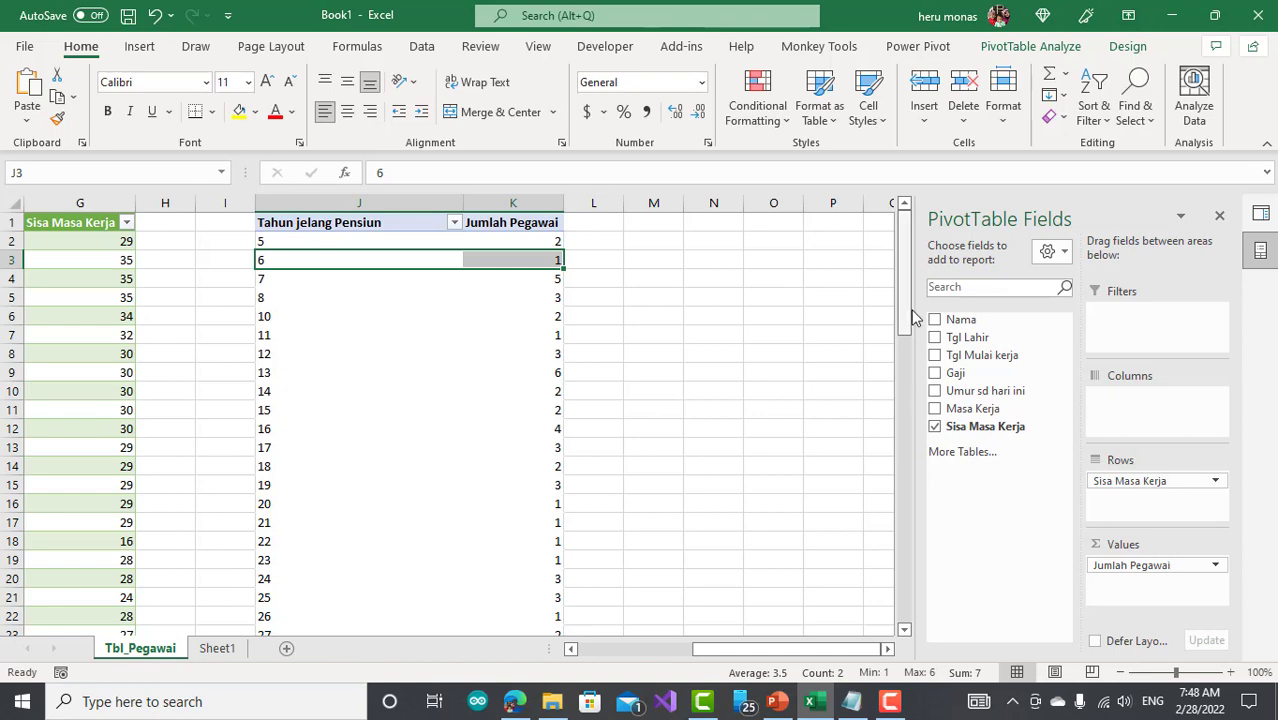
{"action": "left_click_drag", "start_coordinate": [908, 338], "coordinate": [918, 286]}
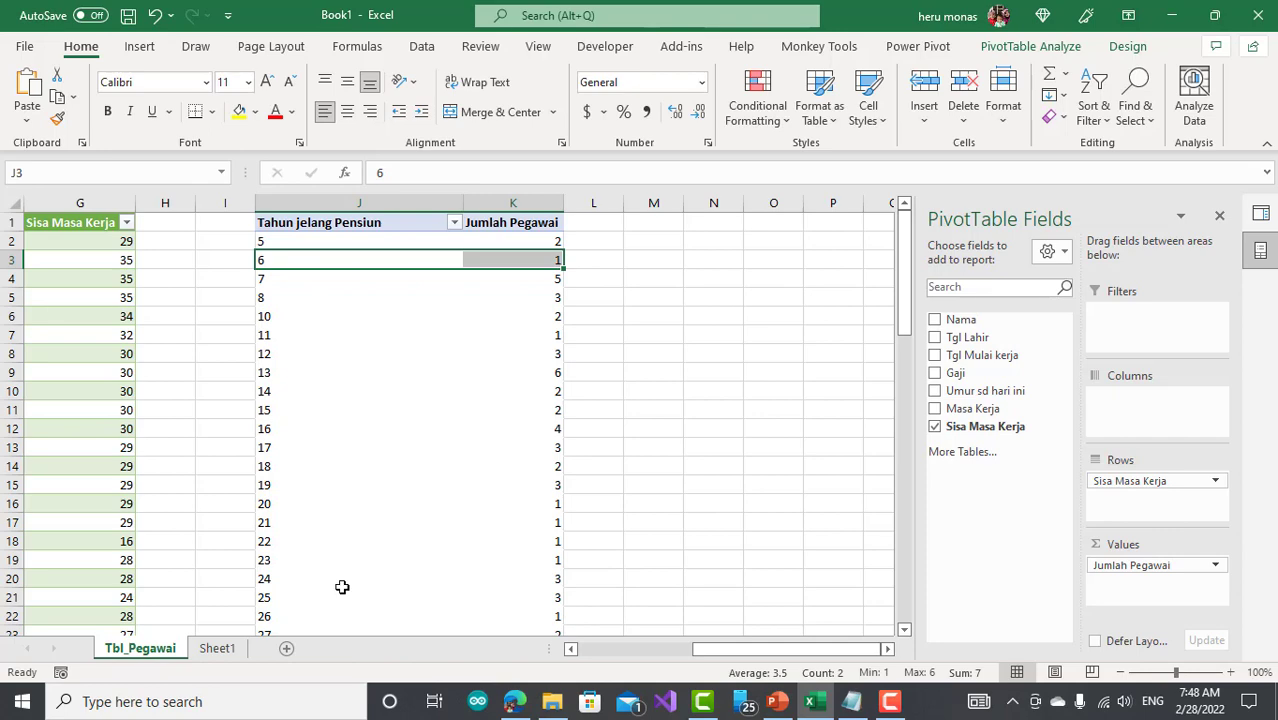
- Review the source employee table on Sheet1 and the details of the Tbl_Pegawai query
{"action": "left_click", "coordinate": [226, 649]}
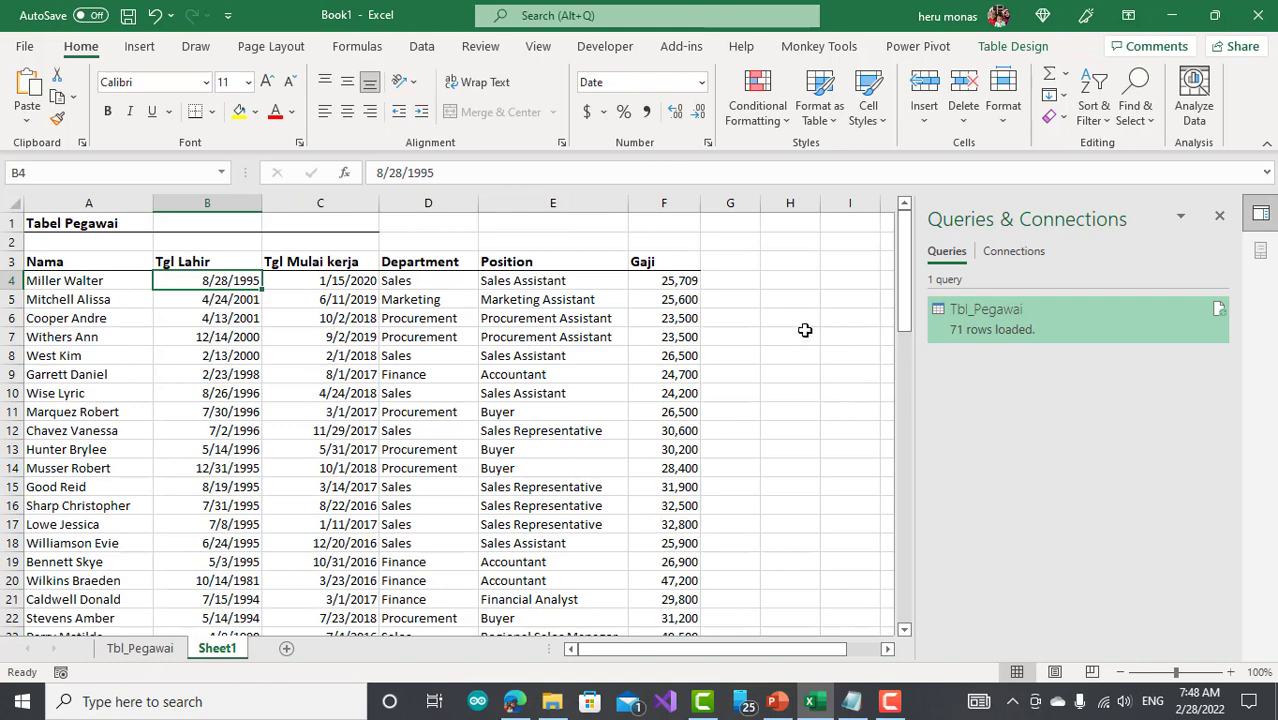
{"action": "left_click", "coordinate": [721, 282]}
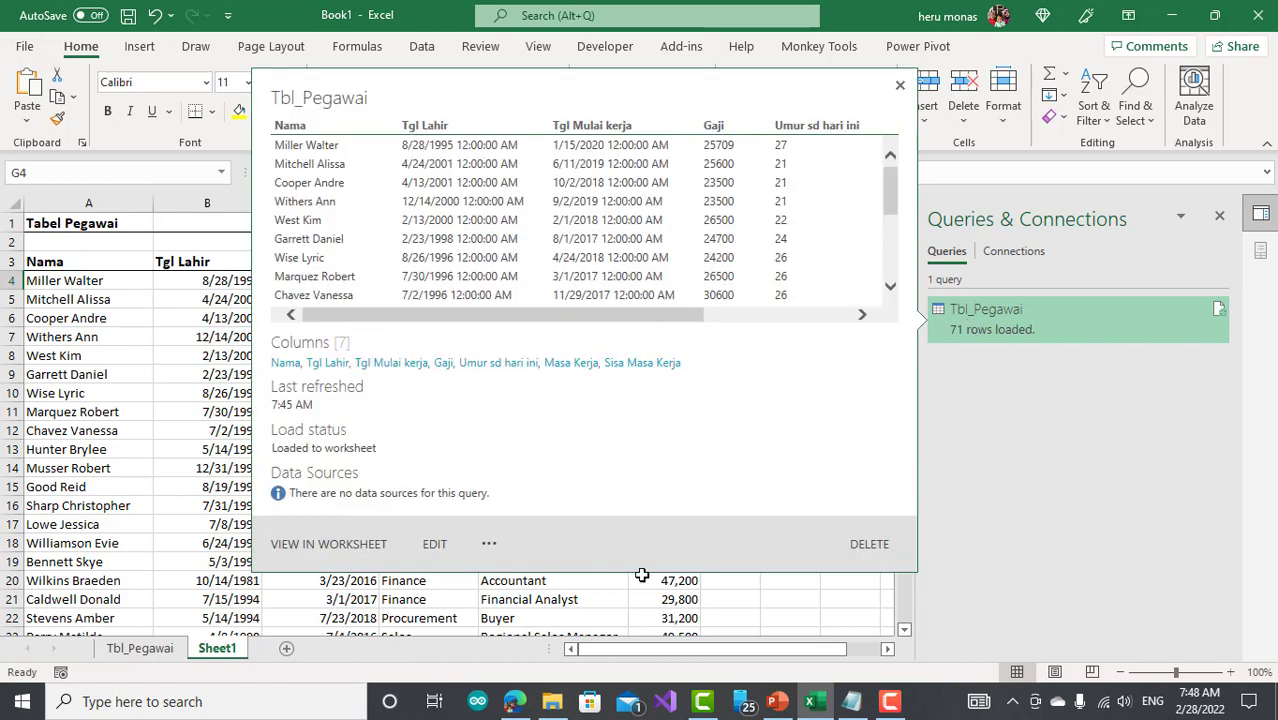
{"action": "left_click", "coordinate": [758, 600]}
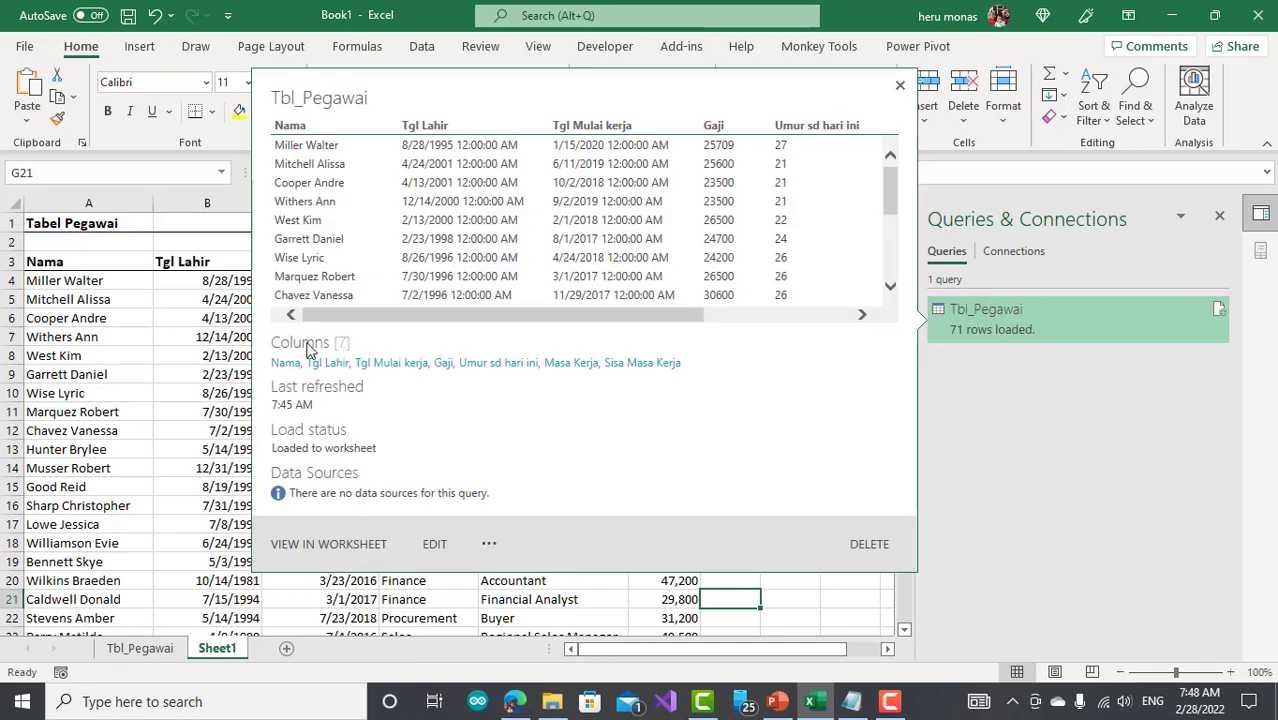
{"action": "left_click", "coordinate": [217, 353]}
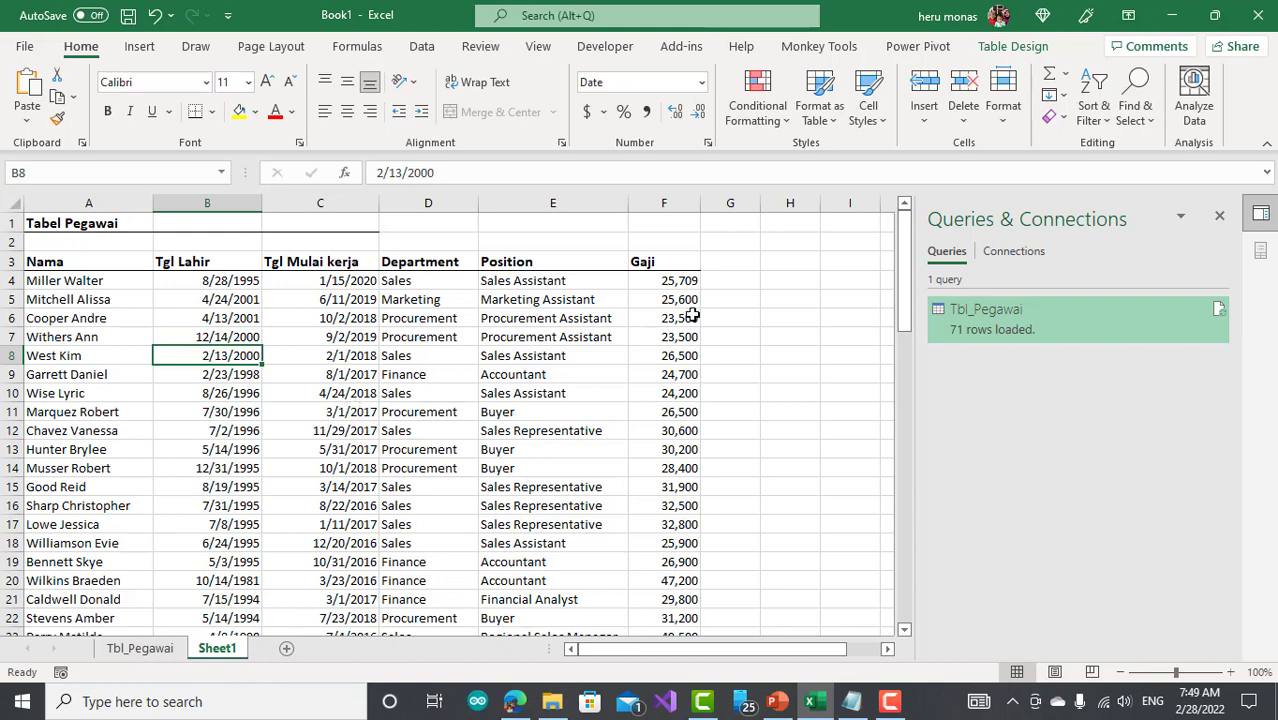
{"action": "left_click", "coordinate": [727, 279]}
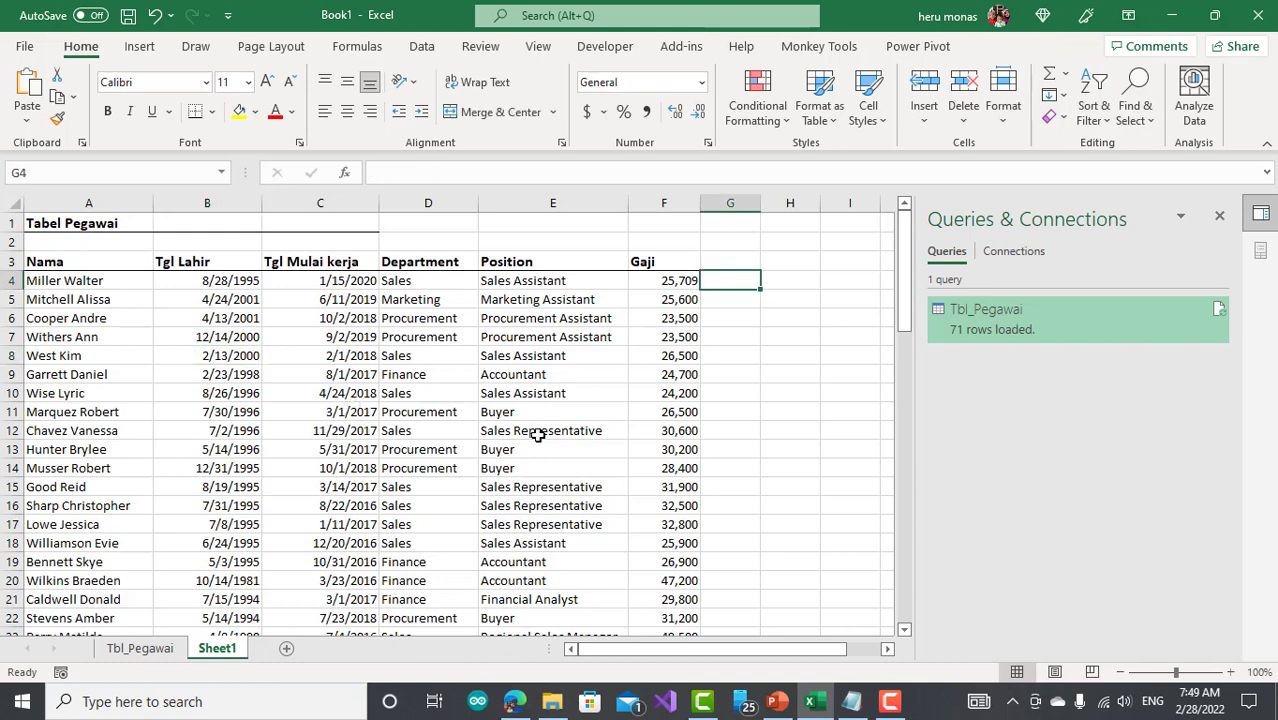
- Compare the Umur sd hari ini, Masa Kerja and Sisa Masa Kerja columns on the Tbl_Pegawai sheet with the PivotTable summary
{"action": "left_click", "coordinate": [160, 651]}
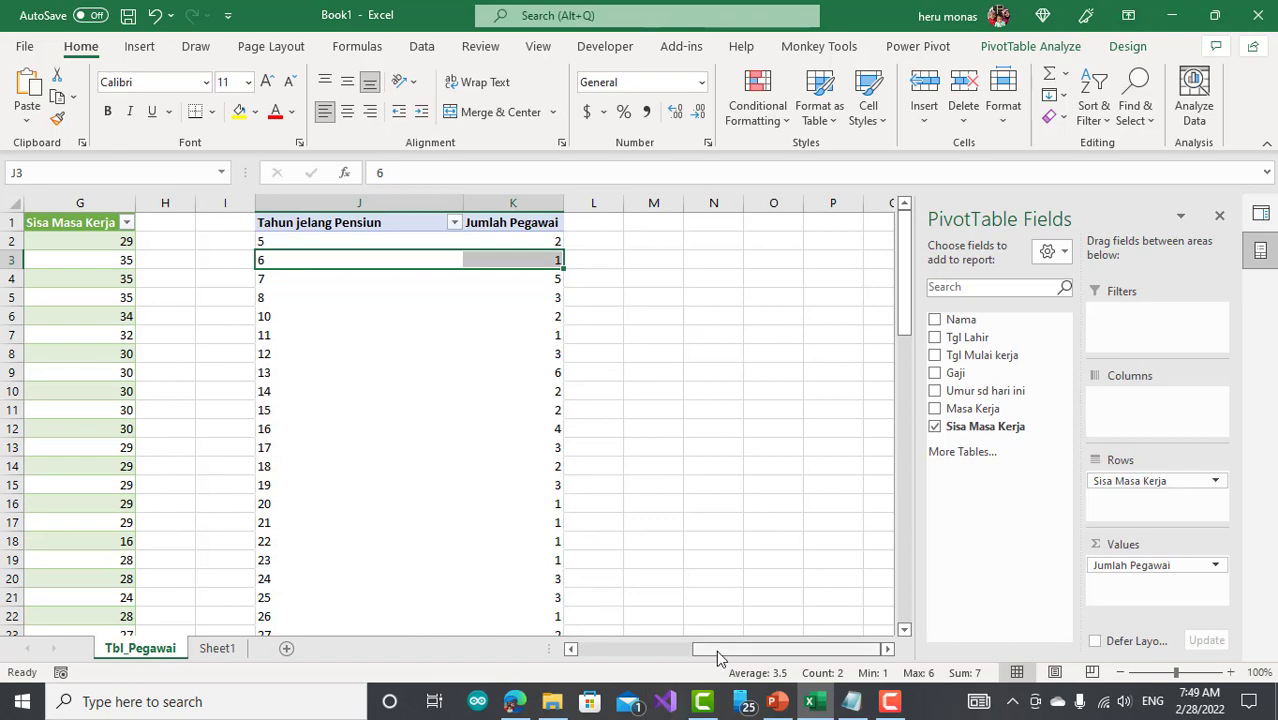
{"action": "left_click_drag", "start_coordinate": [717, 650], "coordinate": [595, 650]}
{"action": "left_click", "coordinate": [451, 521]}
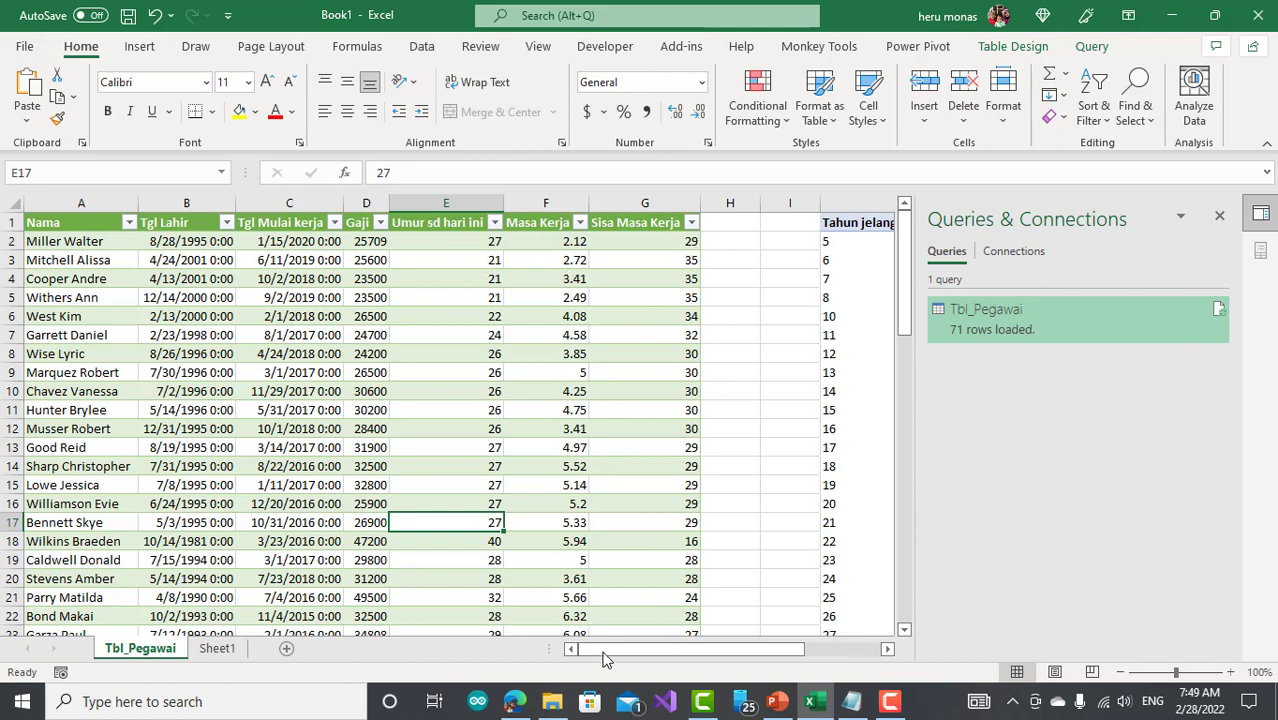
{"action": "left_click_drag", "start_coordinate": [604, 652], "coordinate": [666, 651]}
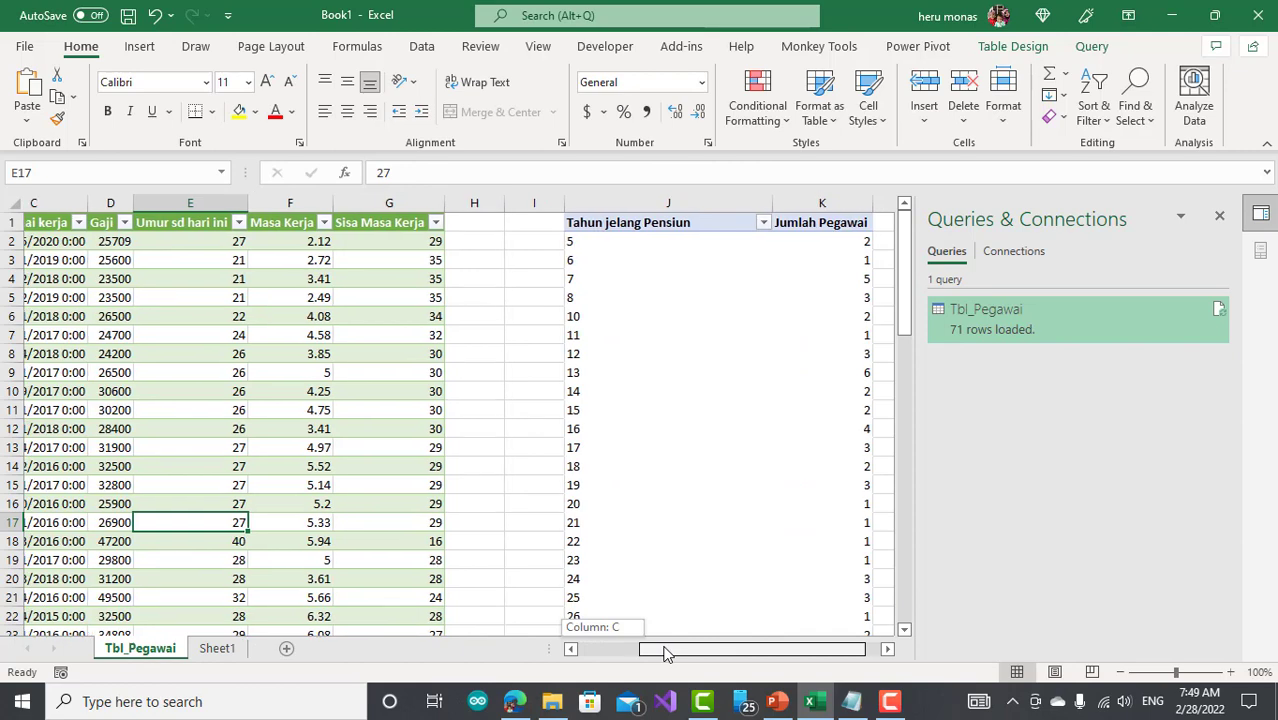
{"action": "left_click_drag", "start_coordinate": [665, 652], "coordinate": [575, 640]}
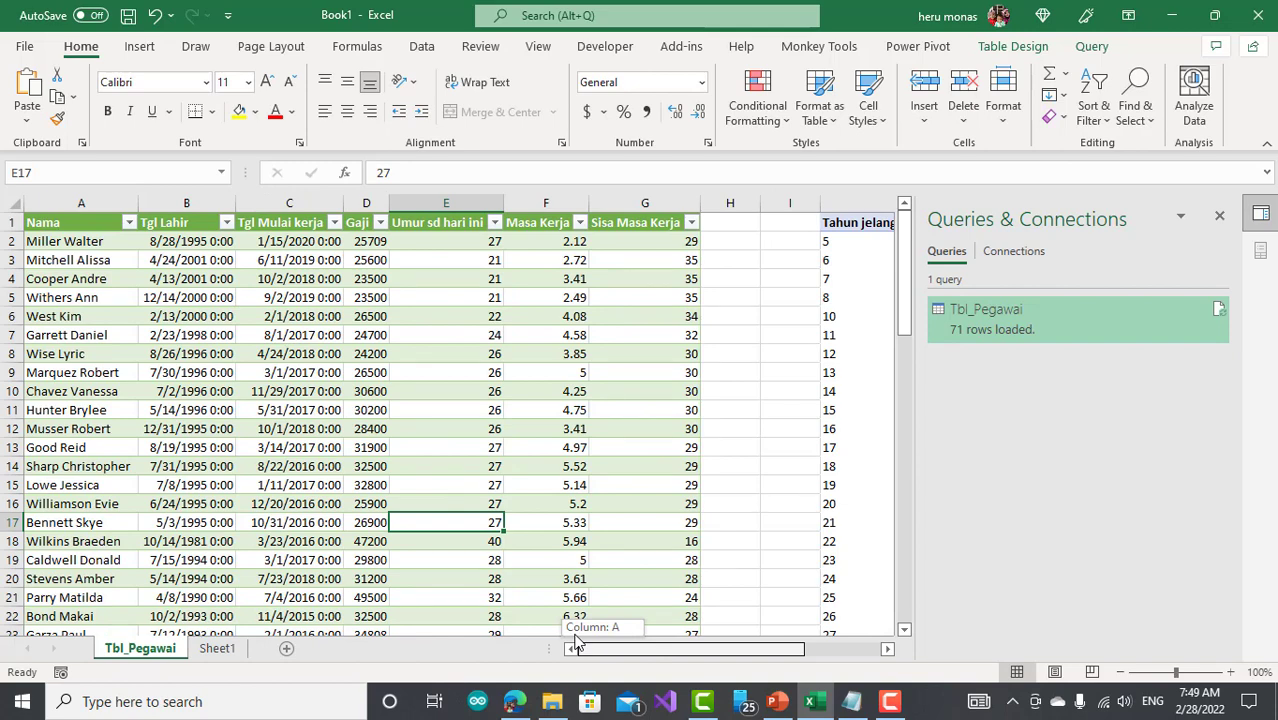
{"action": "left_click_drag", "start_coordinate": [575, 640], "coordinate": [575, 640]}
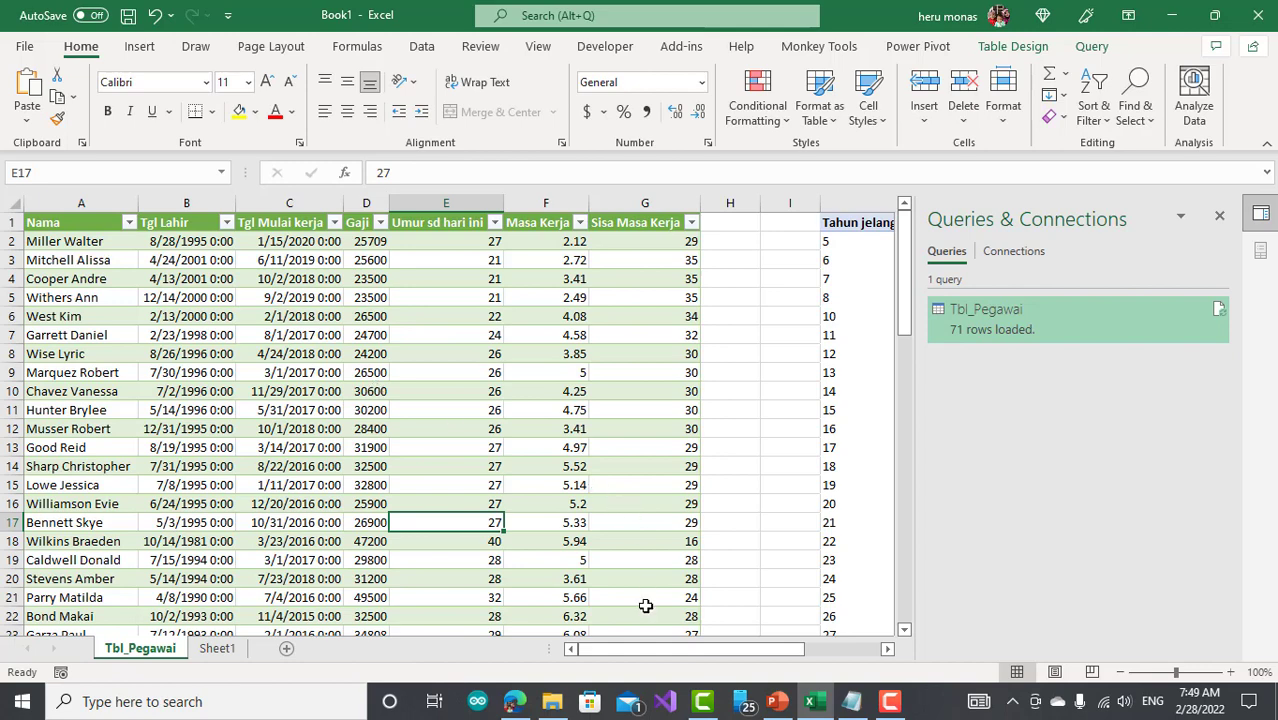
{"action": "left_click_drag", "start_coordinate": [667, 650], "coordinate": [744, 656]}
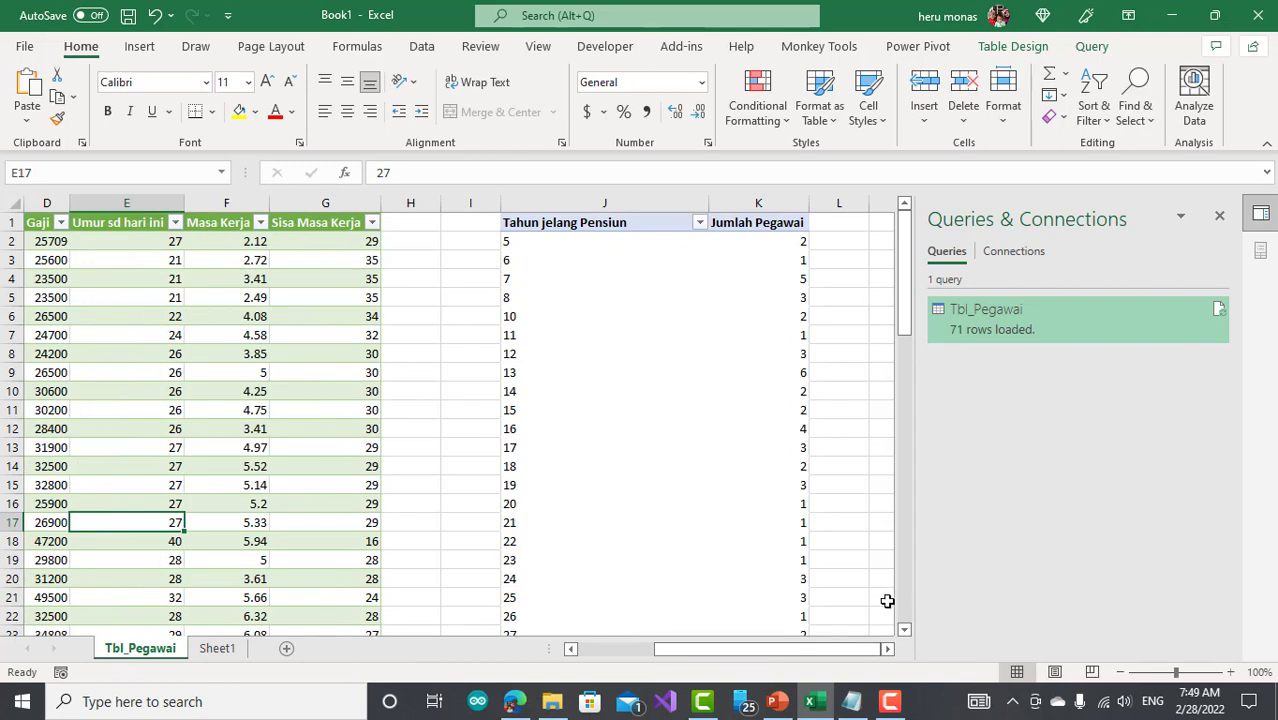
{"action": "left_click", "coordinate": [888, 649]}
{"action": "left_click", "coordinate": [888, 649]}
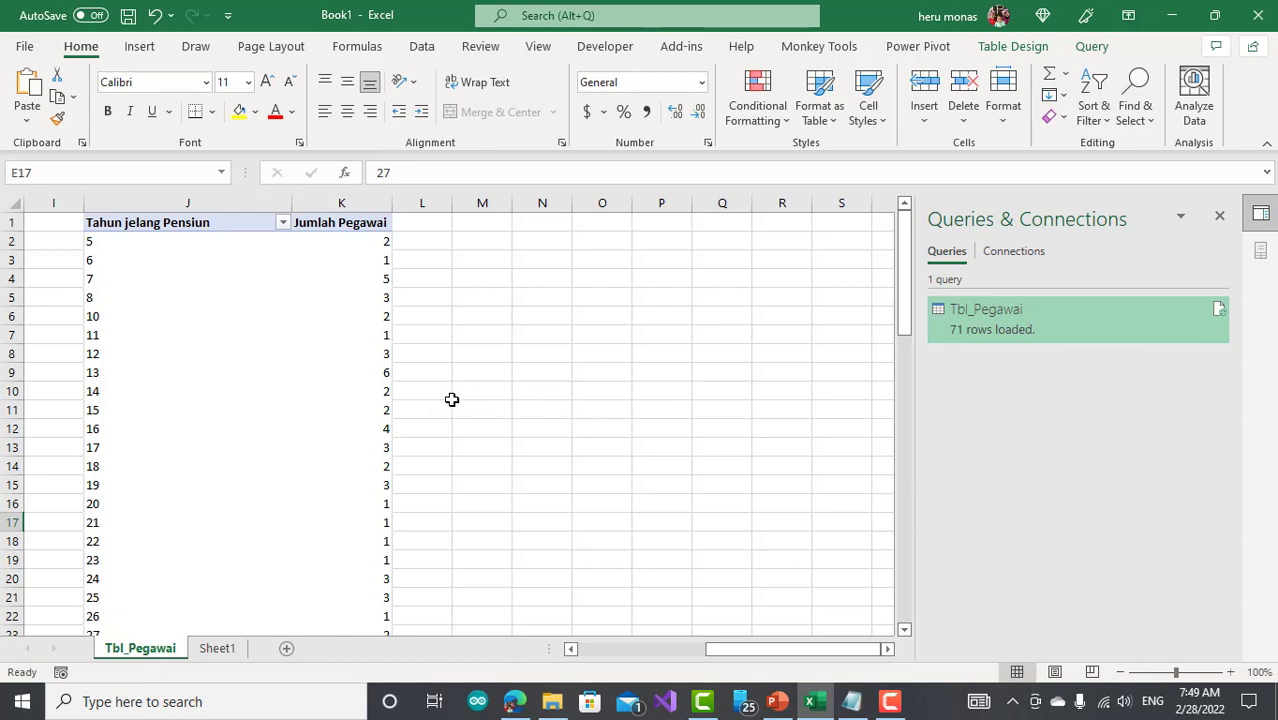
{"action": "mouse_move", "coordinate": [366, 399]}
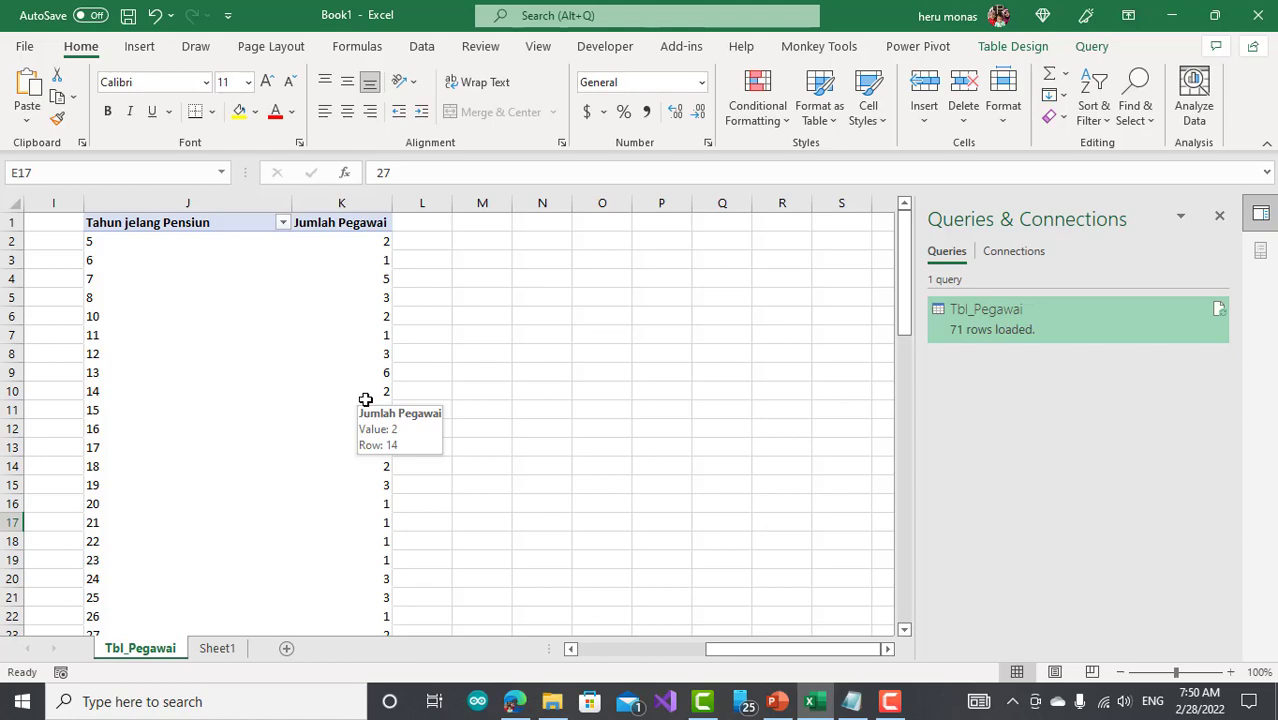
{"action": "left_click", "coordinate": [602, 336]}
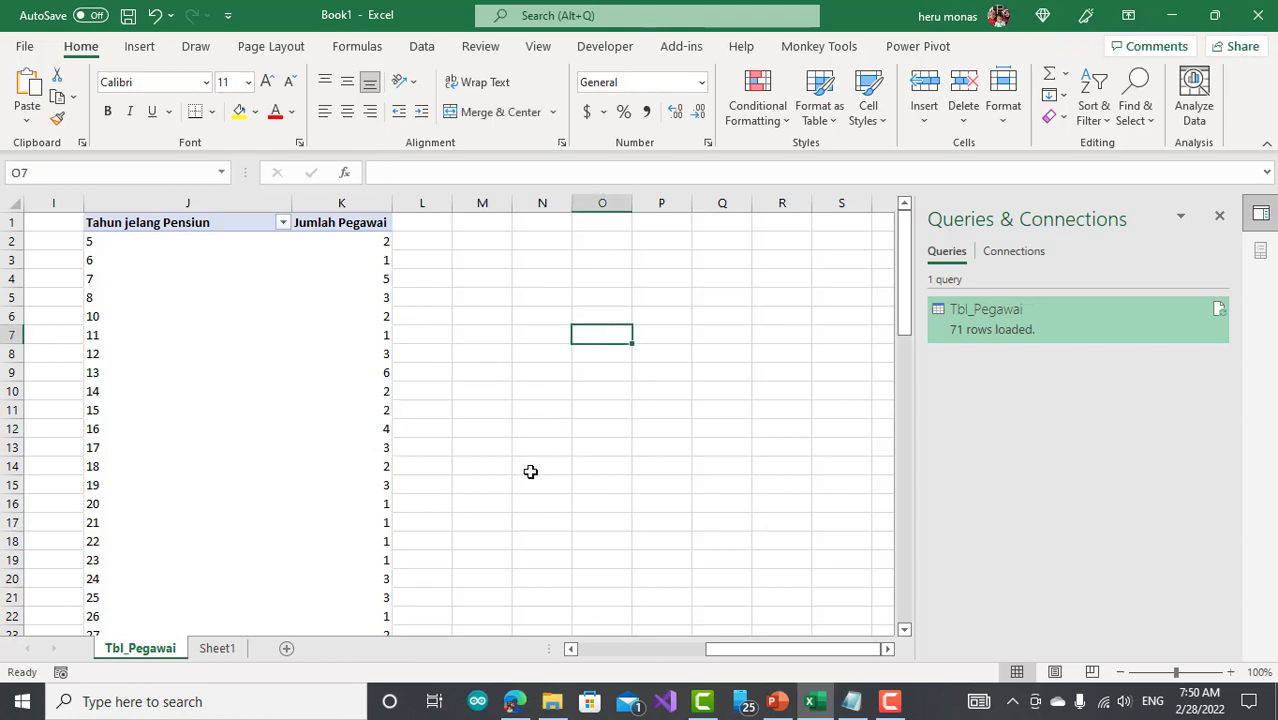
- Create a PivotTable from the Tbl_Pegawai table on the existing worksheet, placed at cell N1
{"action": "left_click_drag", "start_coordinate": [719, 649], "coordinate": [531, 648]}
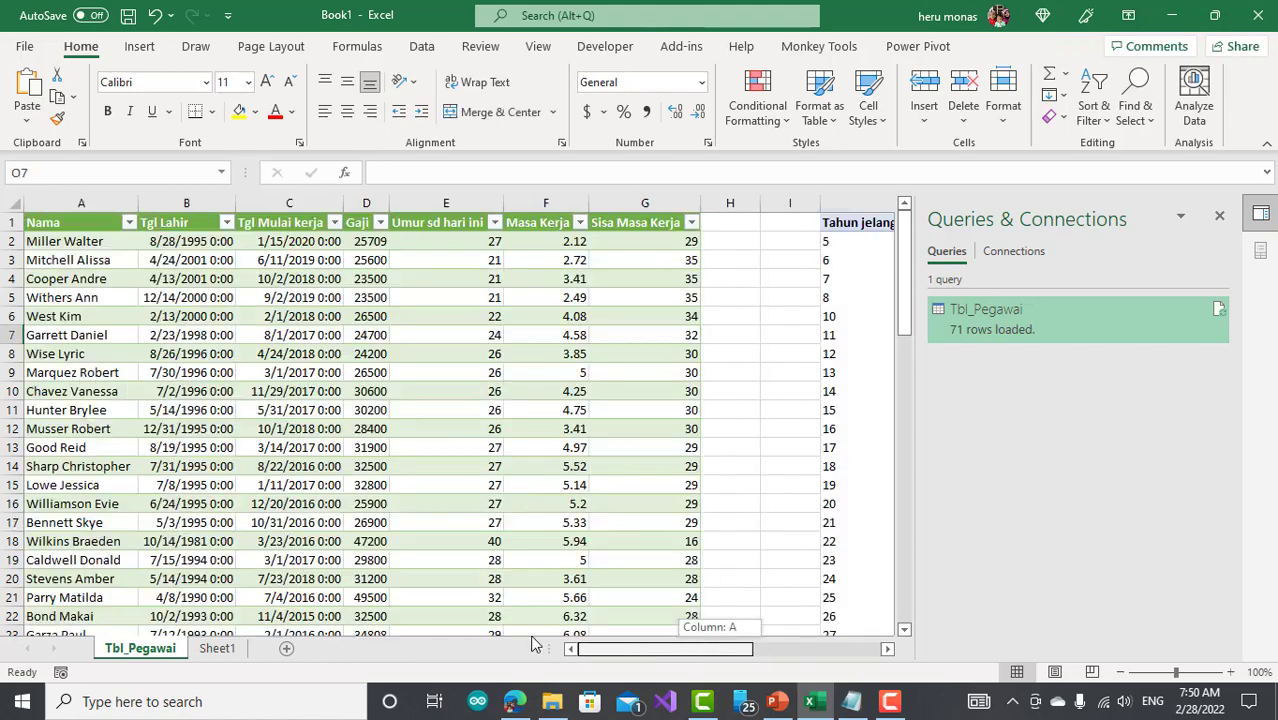
{"action": "left_click", "coordinate": [405, 399]}
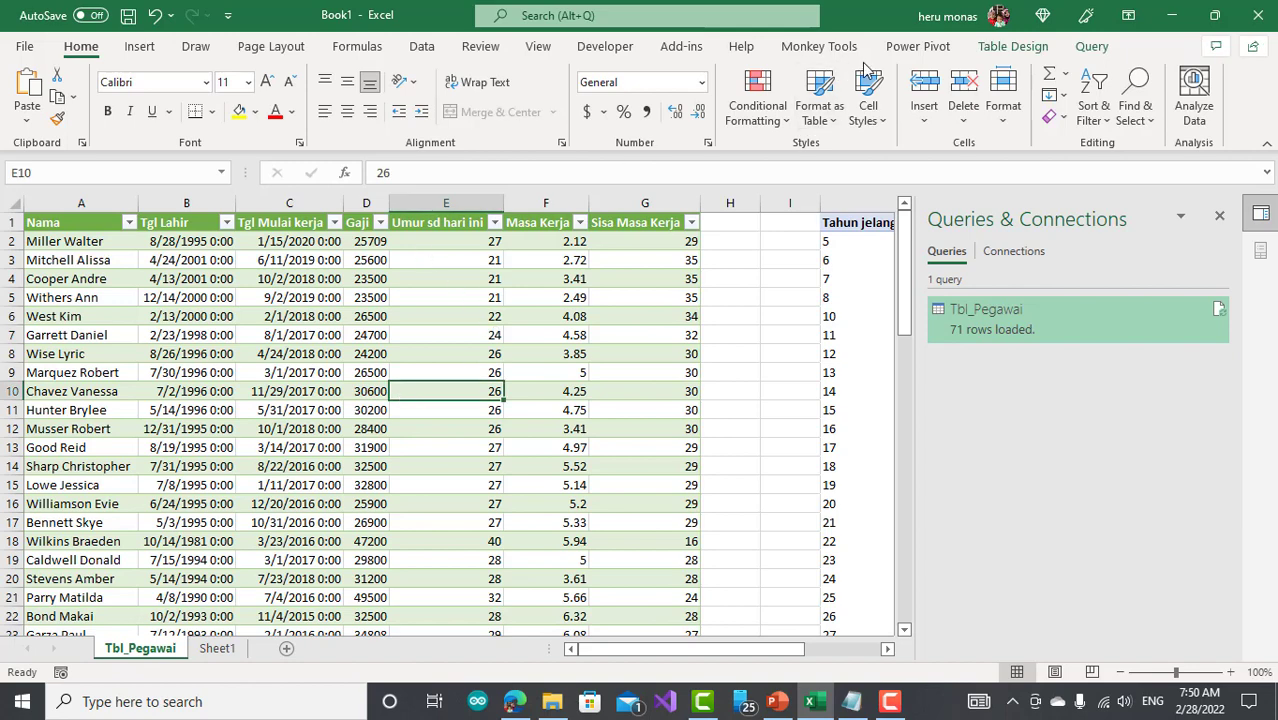
{"action": "left_click", "coordinate": [1013, 46]}
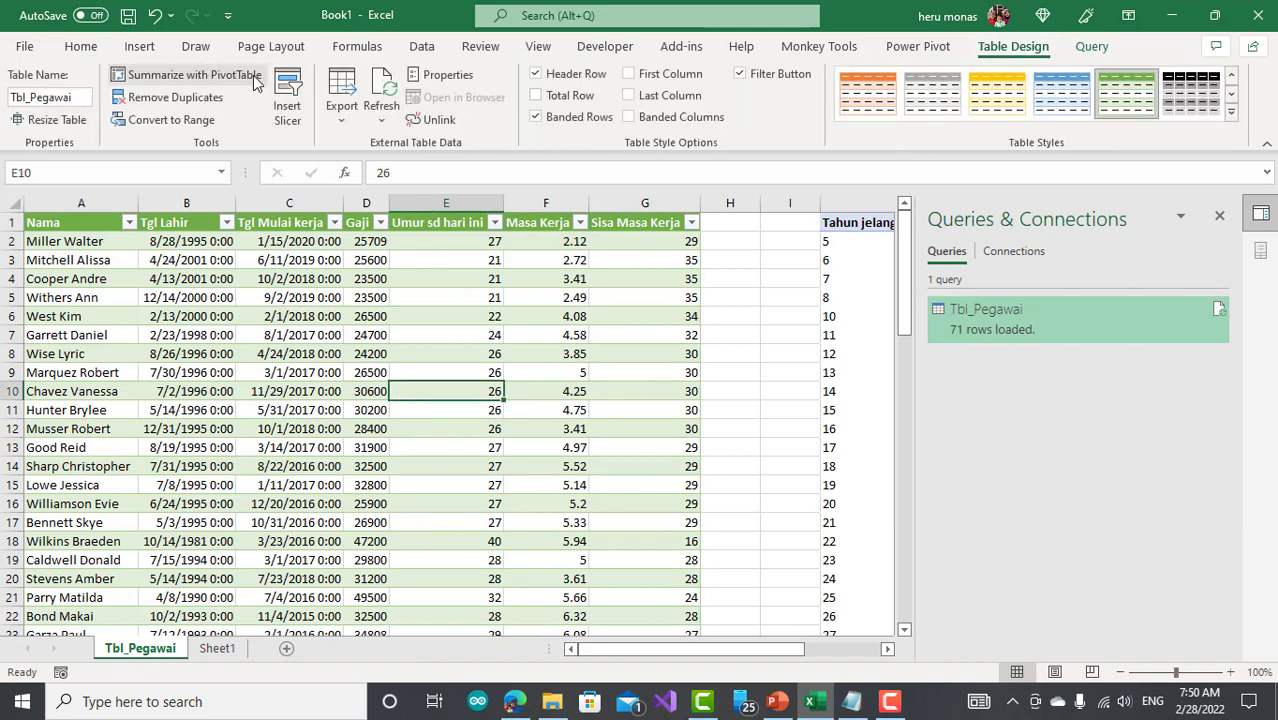
{"action": "left_click", "coordinate": [255, 82]}
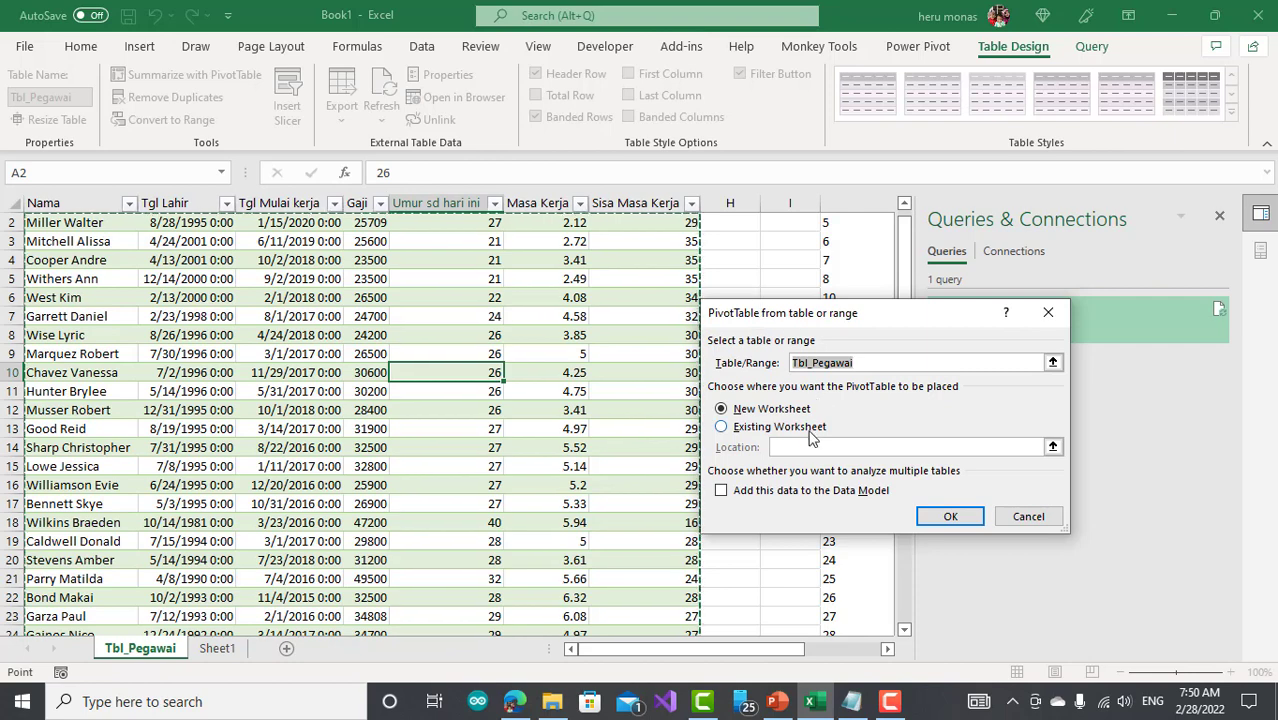
{"action": "left_click", "coordinate": [773, 430]}
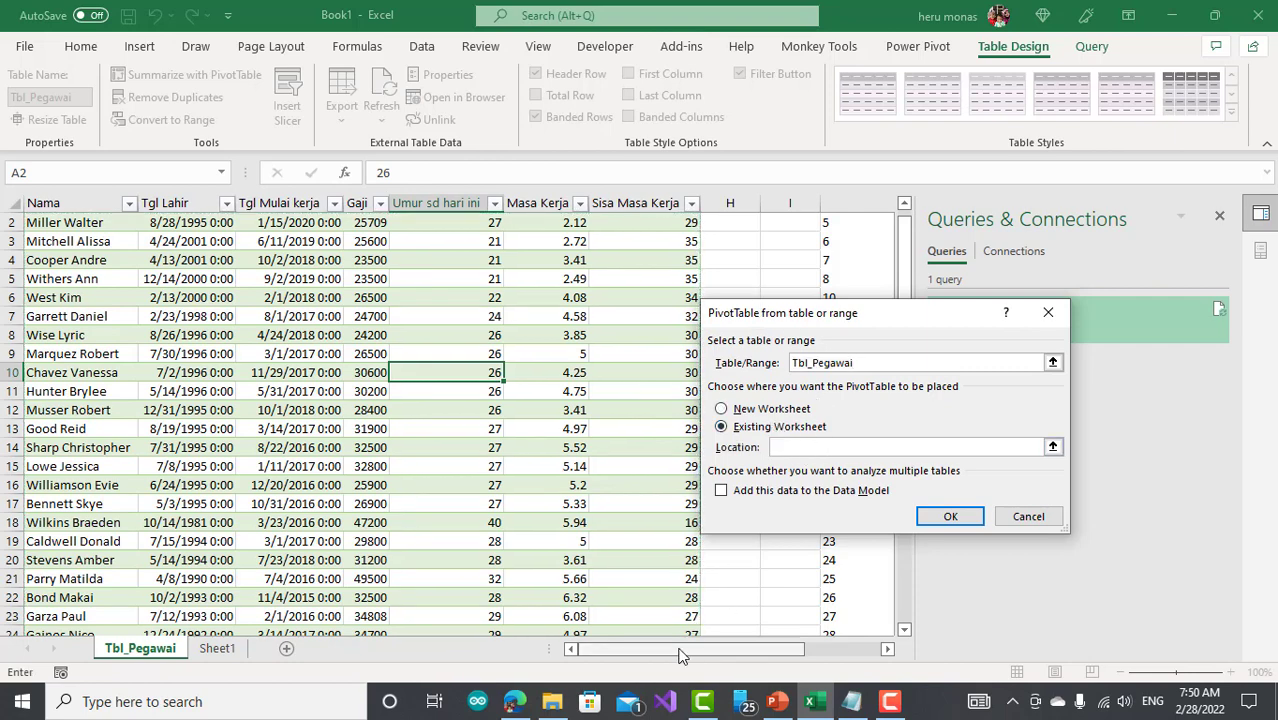
{"action": "left_click_drag", "start_coordinate": [680, 655], "coordinate": [802, 656]}
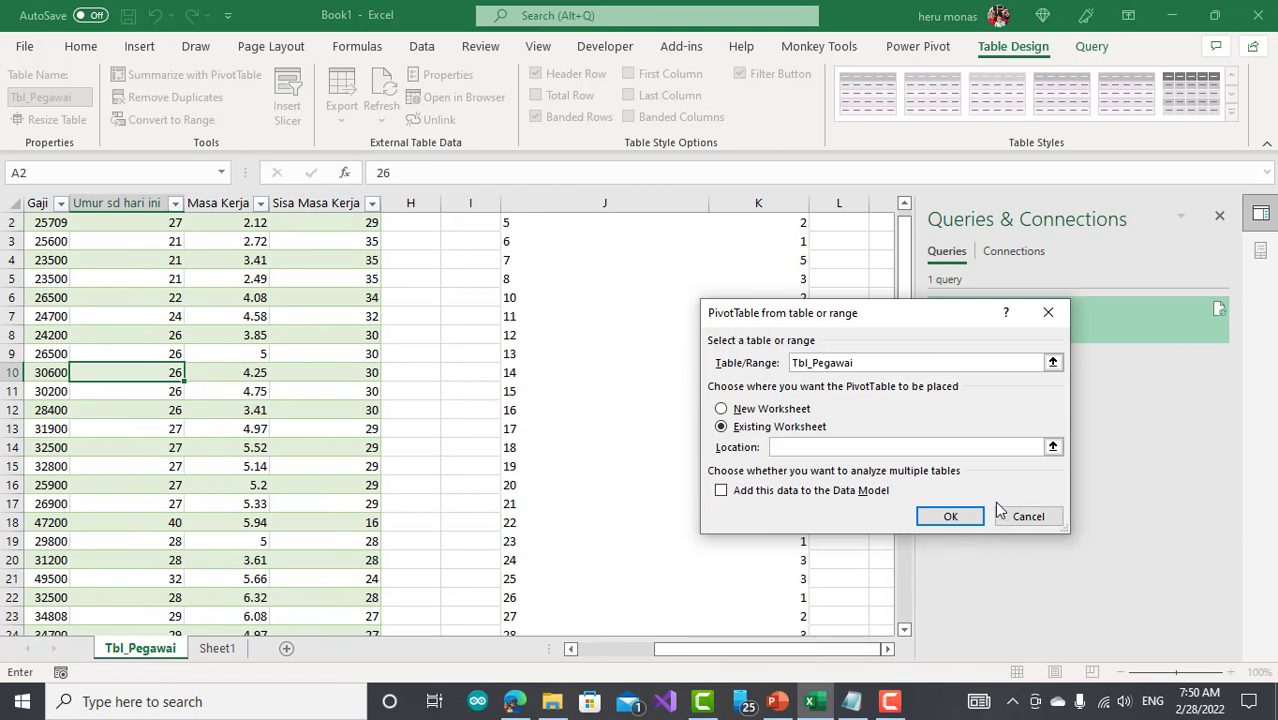
{"action": "left_click", "coordinate": [1052, 447]}
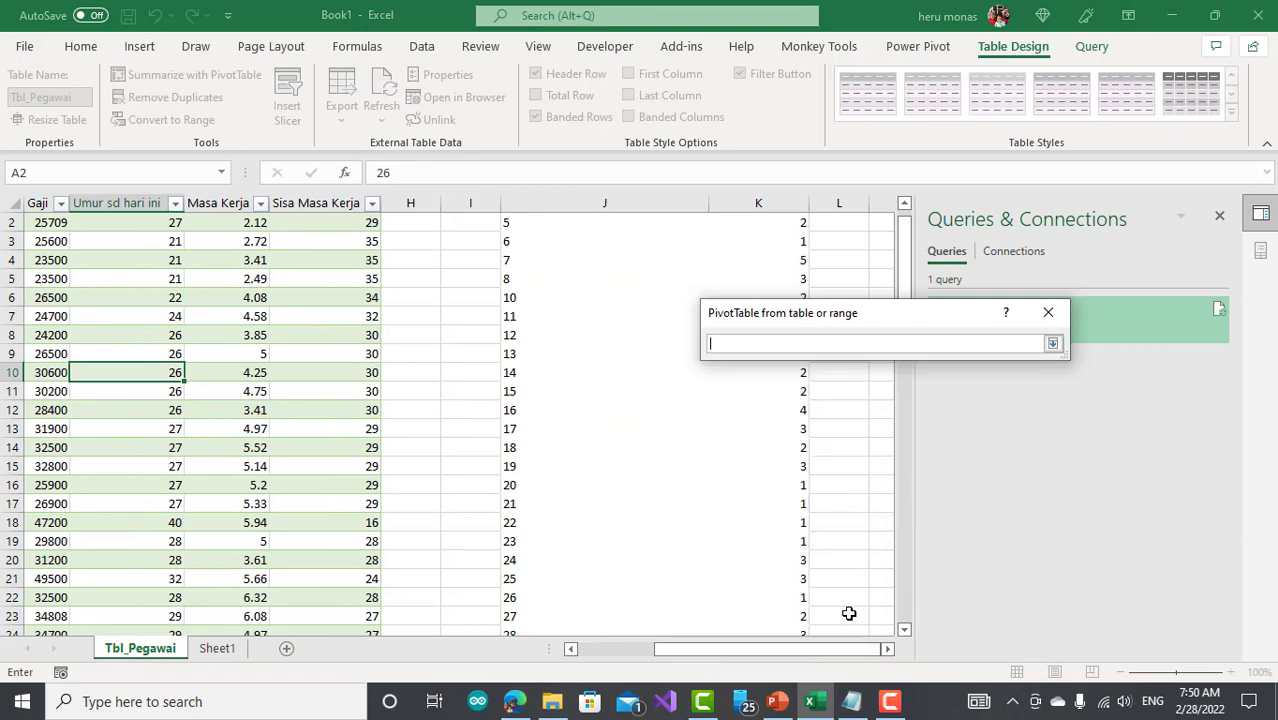
{"action": "left_click", "coordinate": [849, 613]}
{"action": "key", "text": "Up"}
{"action": "key", "text": "Up"}
{"action": "key", "text": "Up"}
{"action": "key", "text": "Up"}
{"action": "key", "text": "Up"}
{"action": "key", "text": "Up"}
{"action": "key", "text": "Up"}
{"action": "key", "text": "Up"}
{"action": "key", "text": "Up"}
{"action": "key", "text": "Up"}
{"action": "key", "text": "Up"}
{"action": "key", "text": "Up"}
{"action": "key", "text": "Up"}
{"action": "key", "text": "Up"}
{"action": "key", "text": "Up"}
{"action": "key", "text": "Up"}
{"action": "key", "text": "Up"}
{"action": "key", "text": "Up"}
{"action": "key", "text": "Up"}
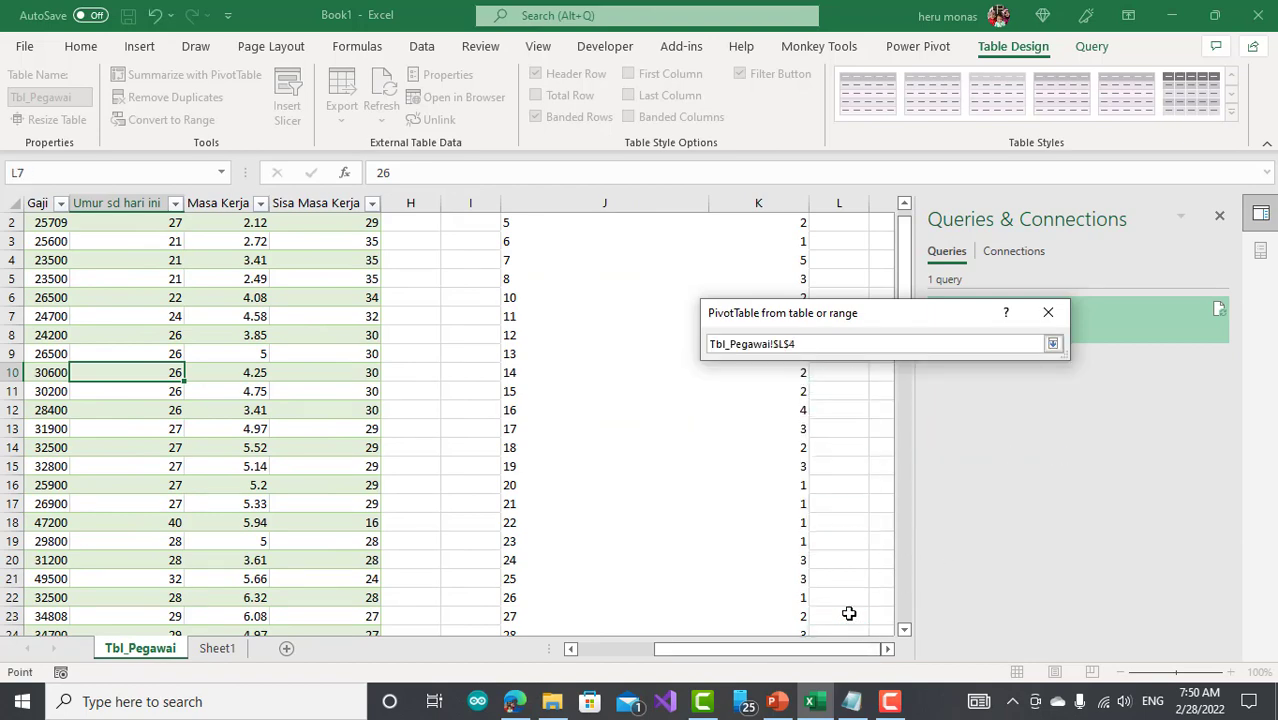
{"action": "key", "text": "Up"}
{"action": "key", "text": "Up"}
{"action": "key", "text": "Up"}
{"action": "key", "text": "Right"}
{"action": "key", "text": "Right"}
{"action": "key", "text": "Right"}
{"action": "key", "text": "Right"}
{"action": "key", "text": "Right"}
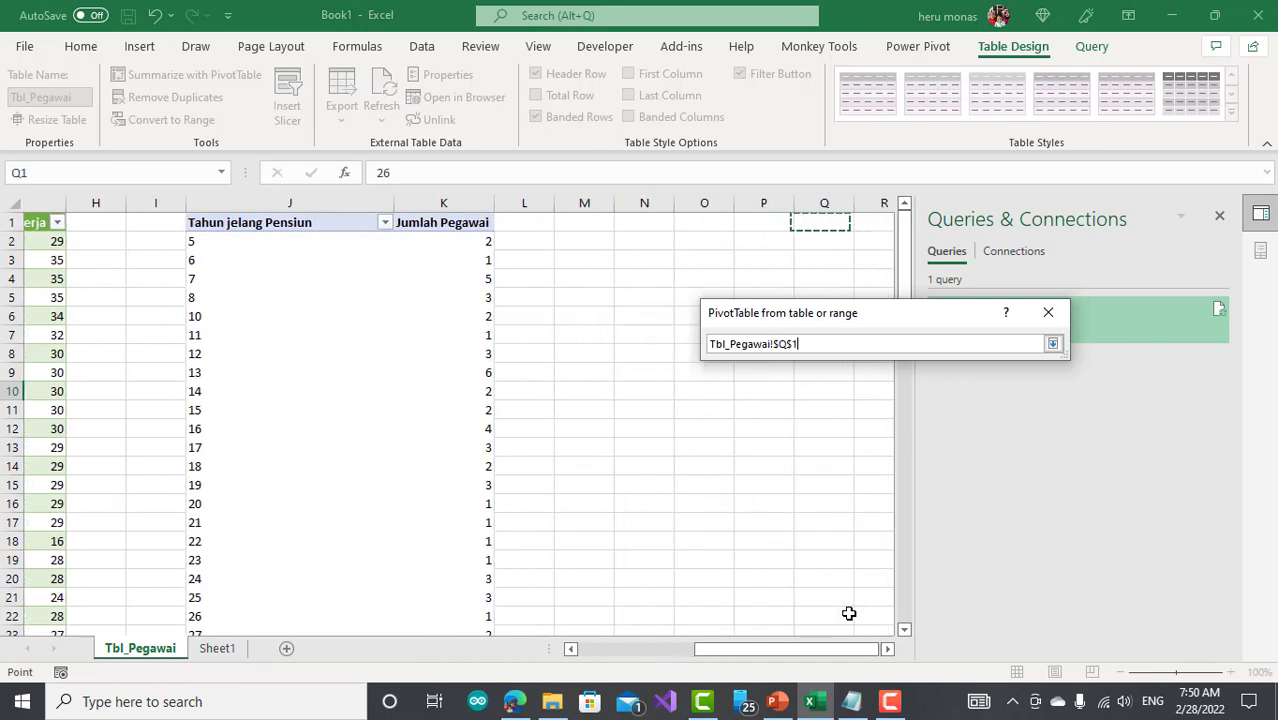
{"action": "left_click", "coordinate": [593, 228]}
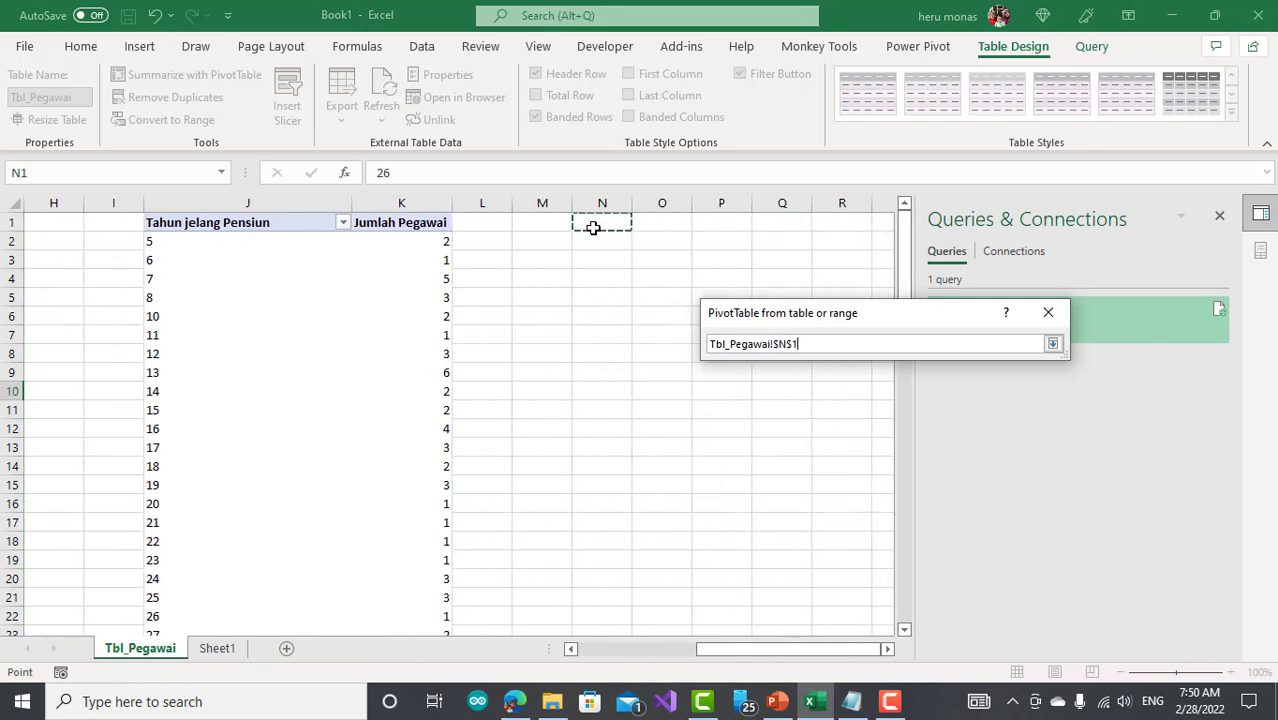
{"action": "left_click", "coordinate": [1052, 343]}
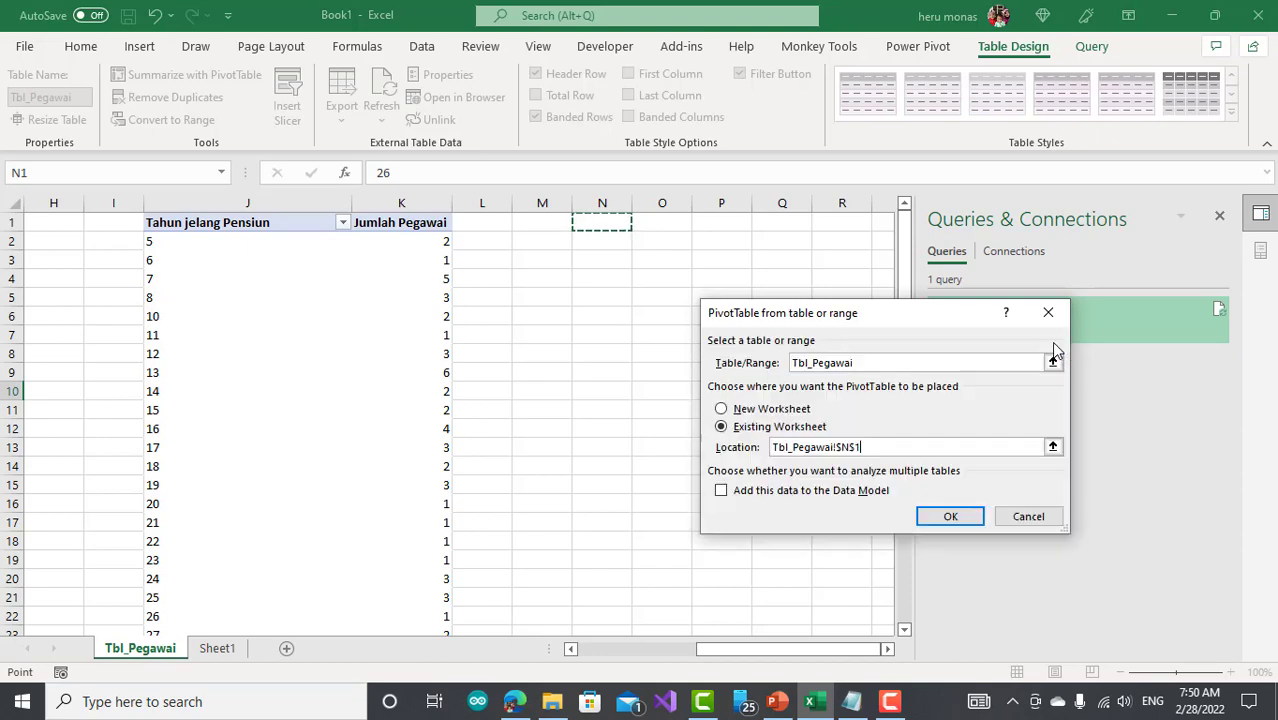
{"action": "left_click", "coordinate": [950, 516]}
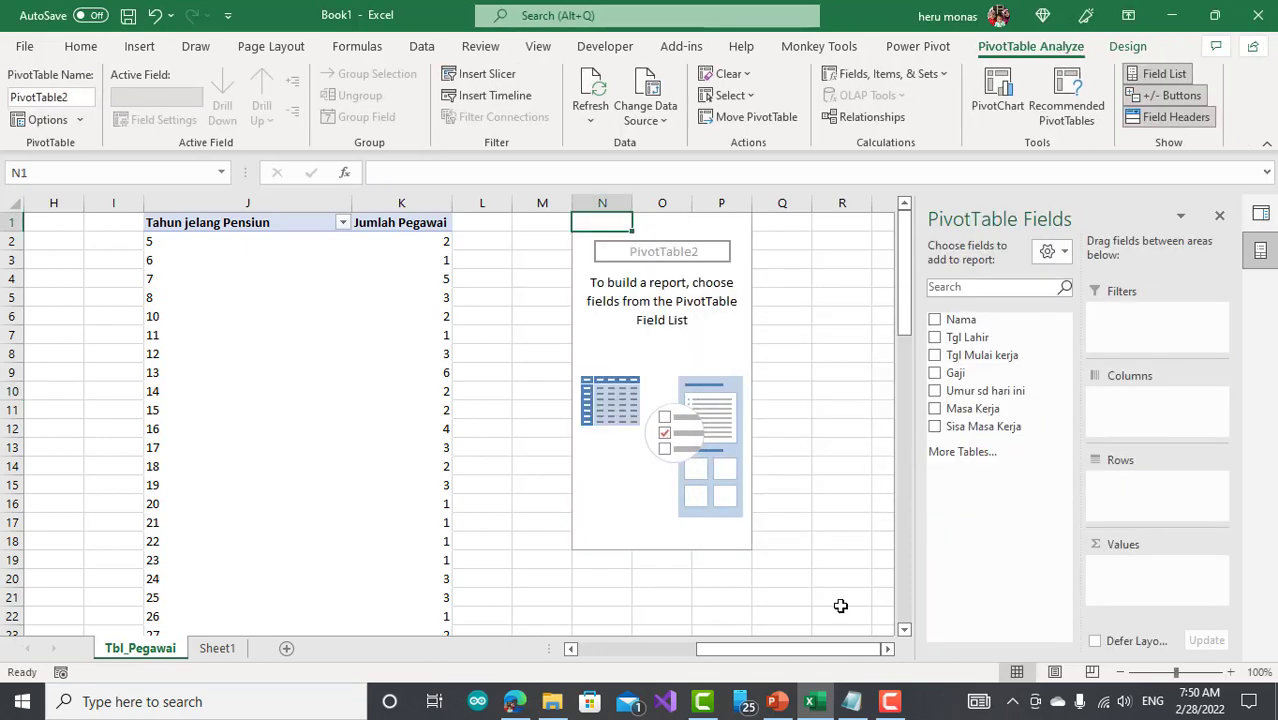
{"action": "left_click", "coordinate": [887, 649]}
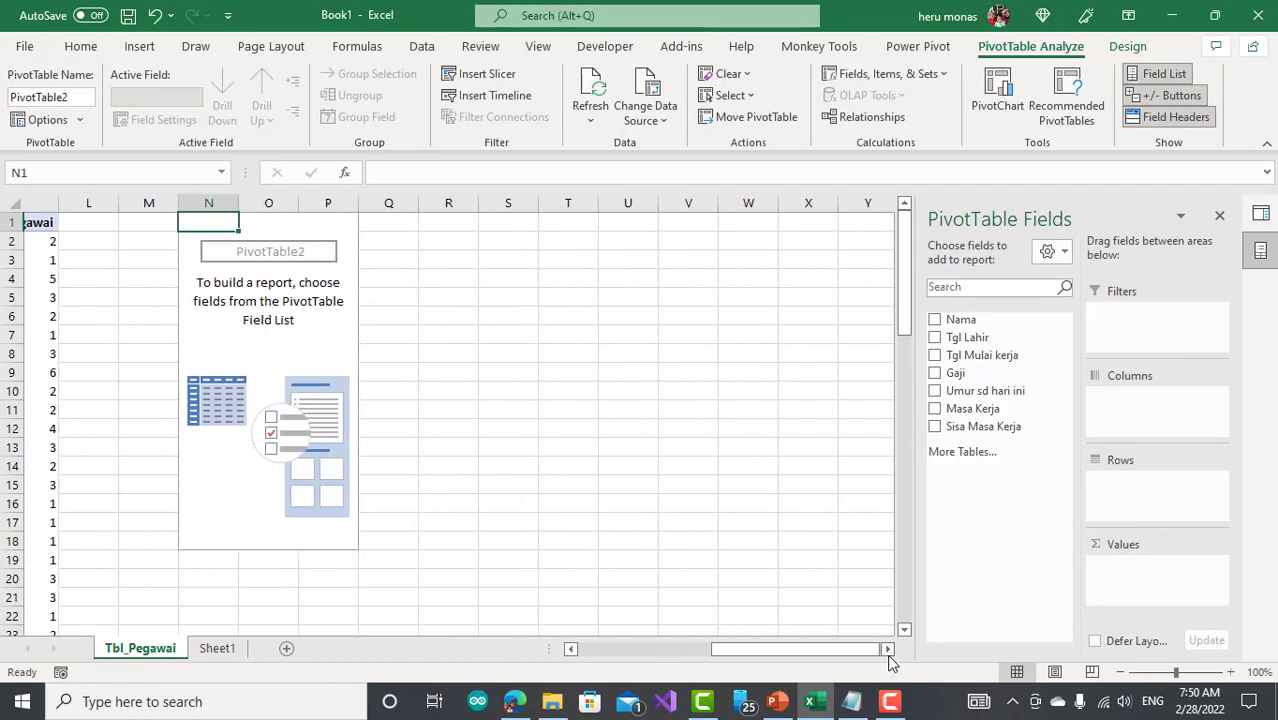
{"action": "left_click", "coordinate": [887, 649]}
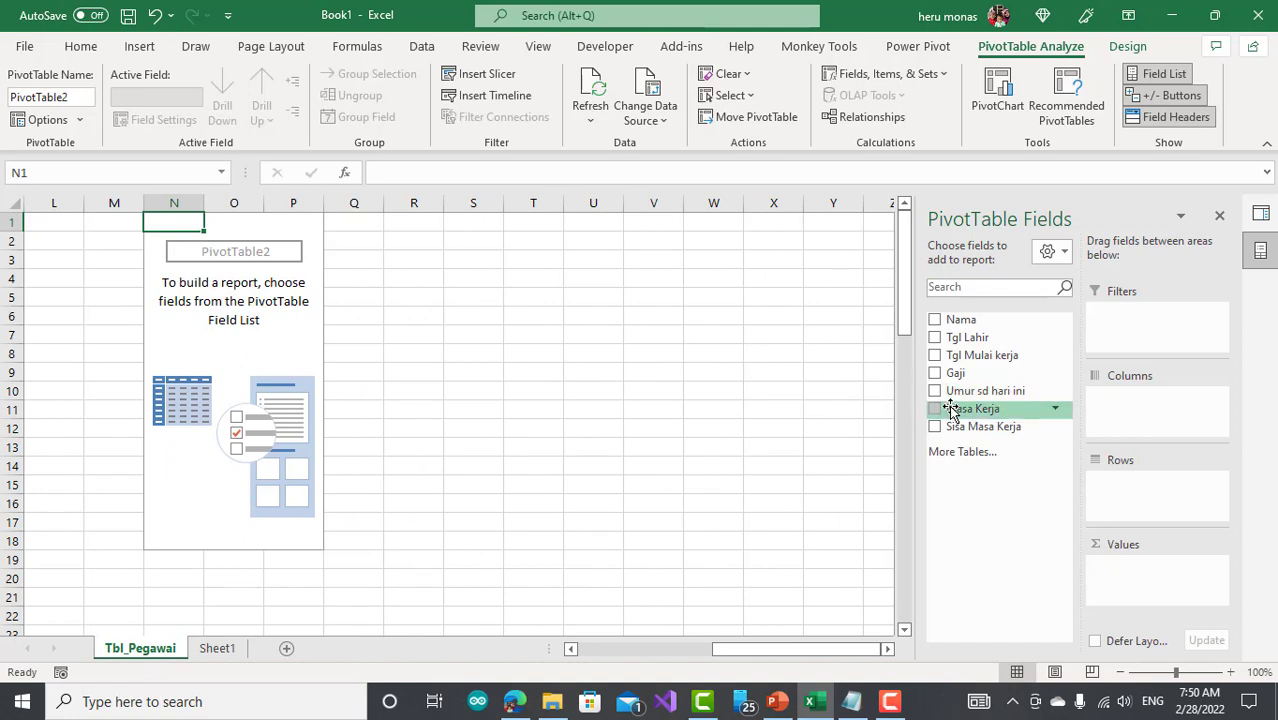
{"action": "left_click_drag", "start_coordinate": [951, 413], "coordinate": [1115, 497]}
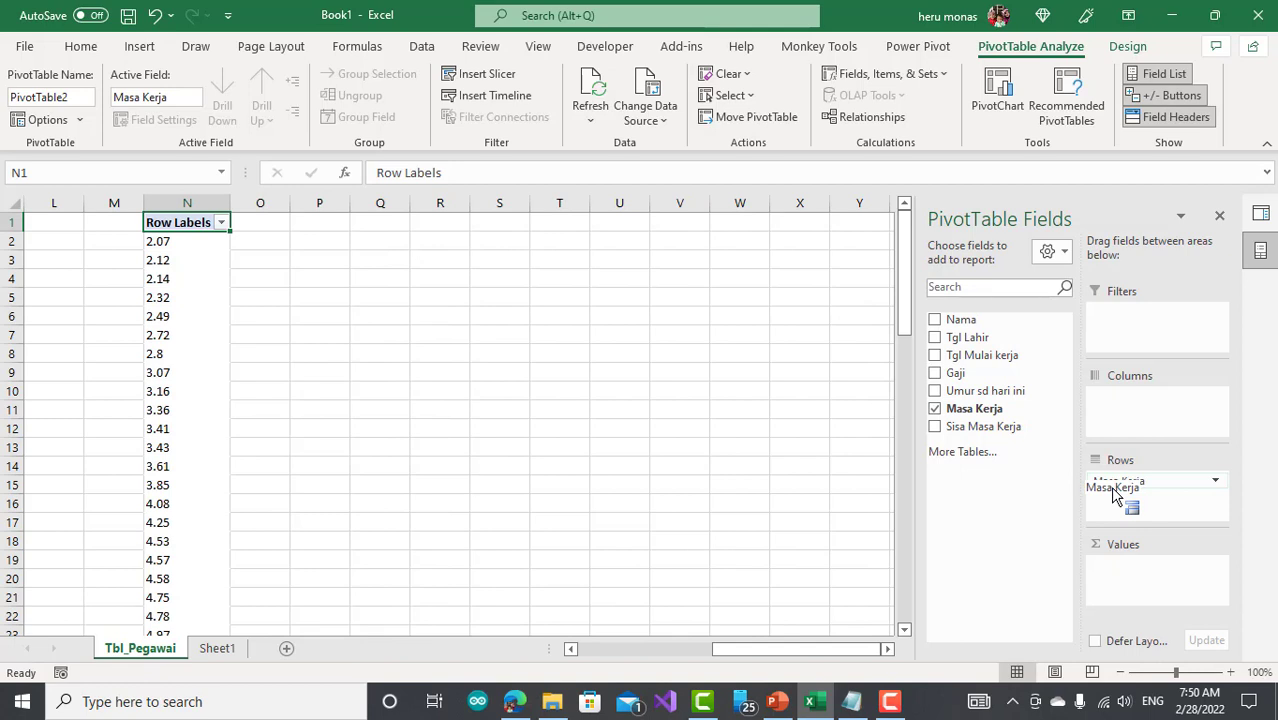
{"action": "left_click_drag", "start_coordinate": [1115, 497], "coordinate": [1115, 497]}
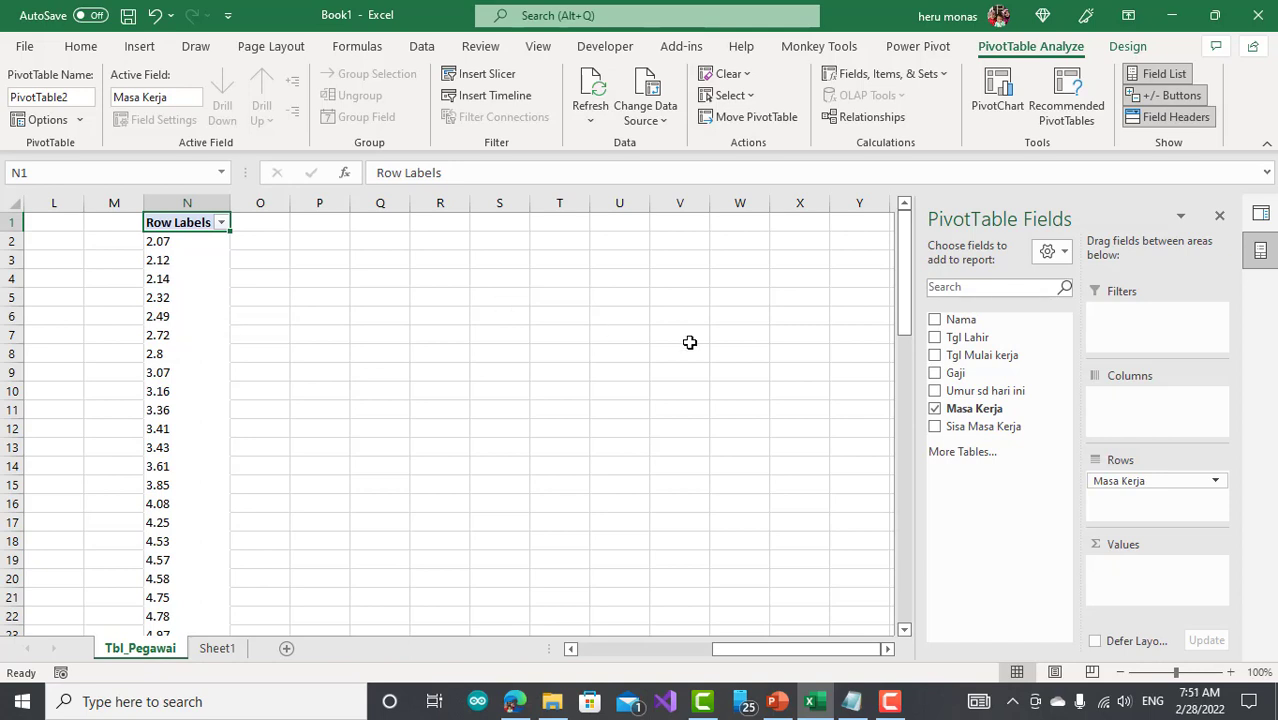
{"action": "left_click", "coordinate": [934, 408]}
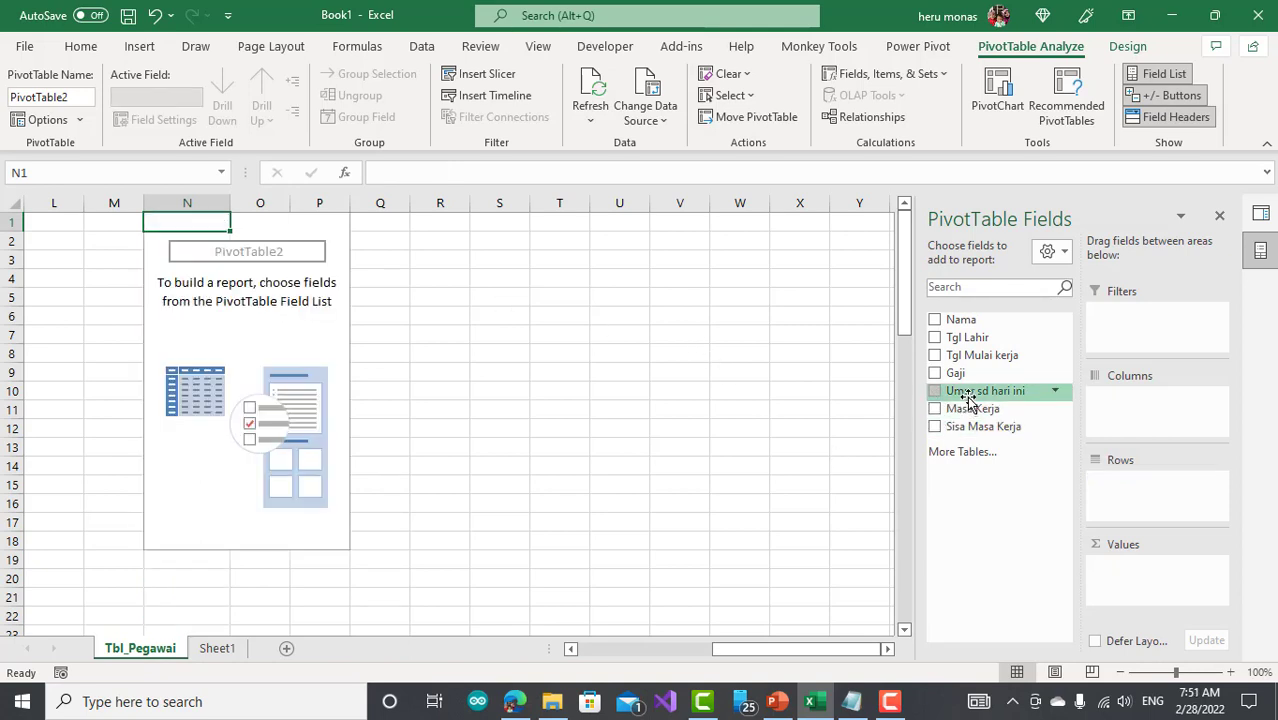
- Set Umur sd hari ini as the row field and Gaji as the summed value, and check the salary sum for age 21
{"action": "left_click_drag", "start_coordinate": [968, 400], "coordinate": [1145, 500]}
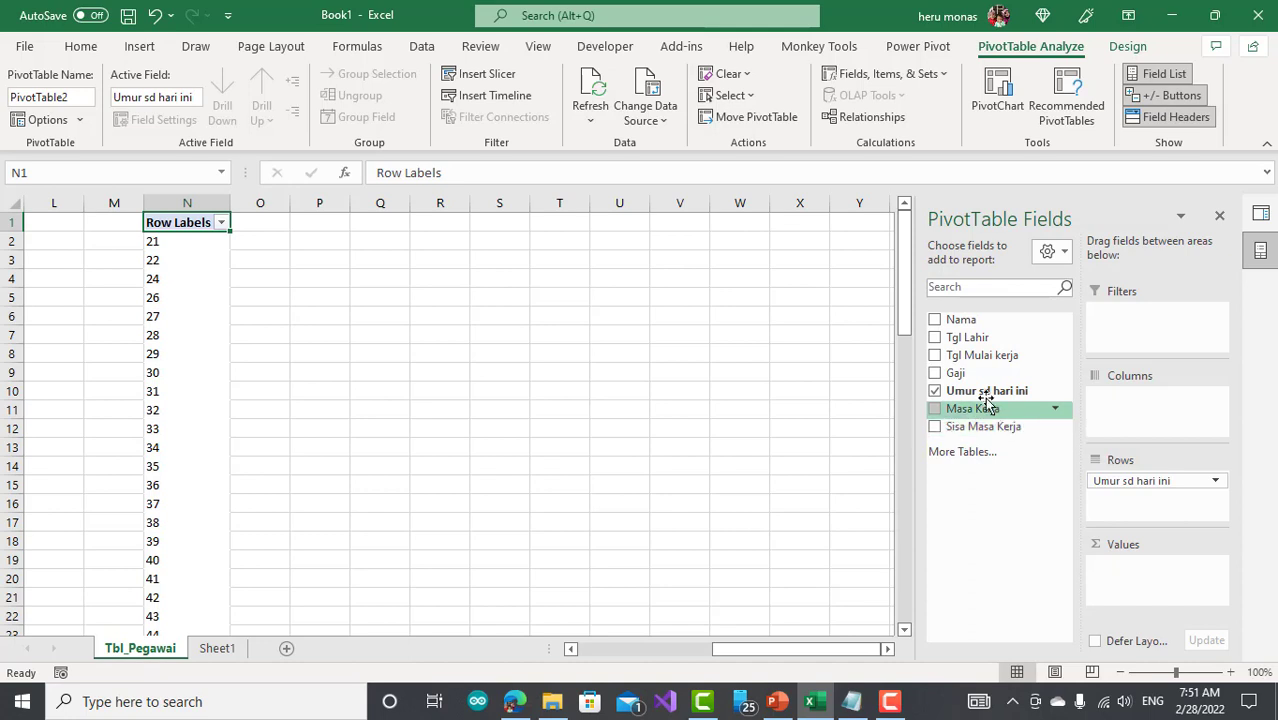
{"action": "left_click_drag", "start_coordinate": [961, 373], "coordinate": [1163, 587]}
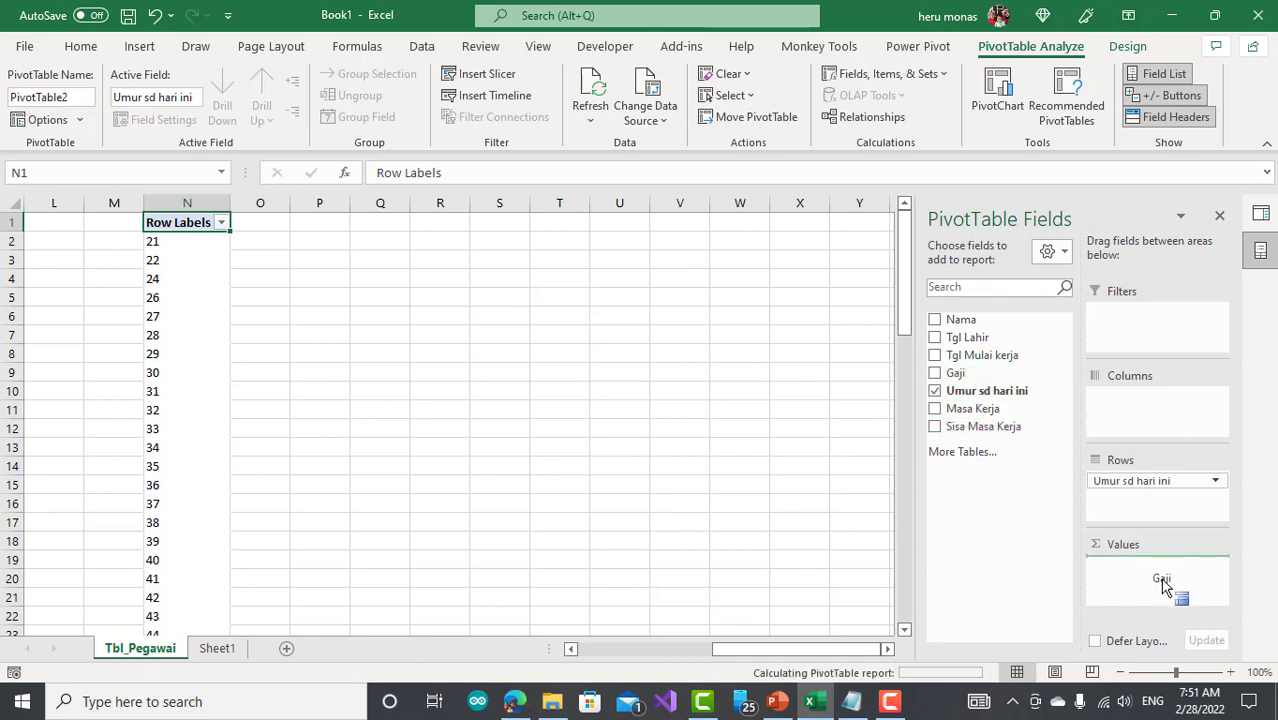
{"action": "mouse_move", "coordinate": [286, 337]}
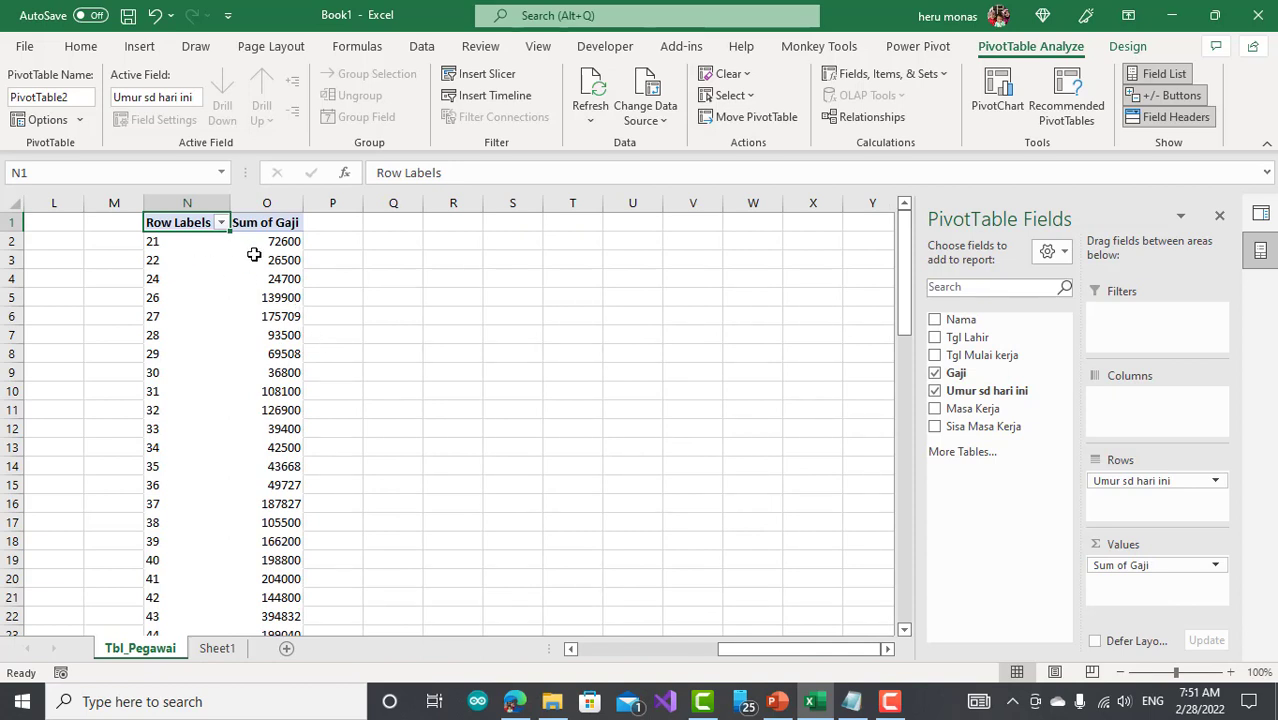
{"action": "left_click", "coordinate": [153, 241]}
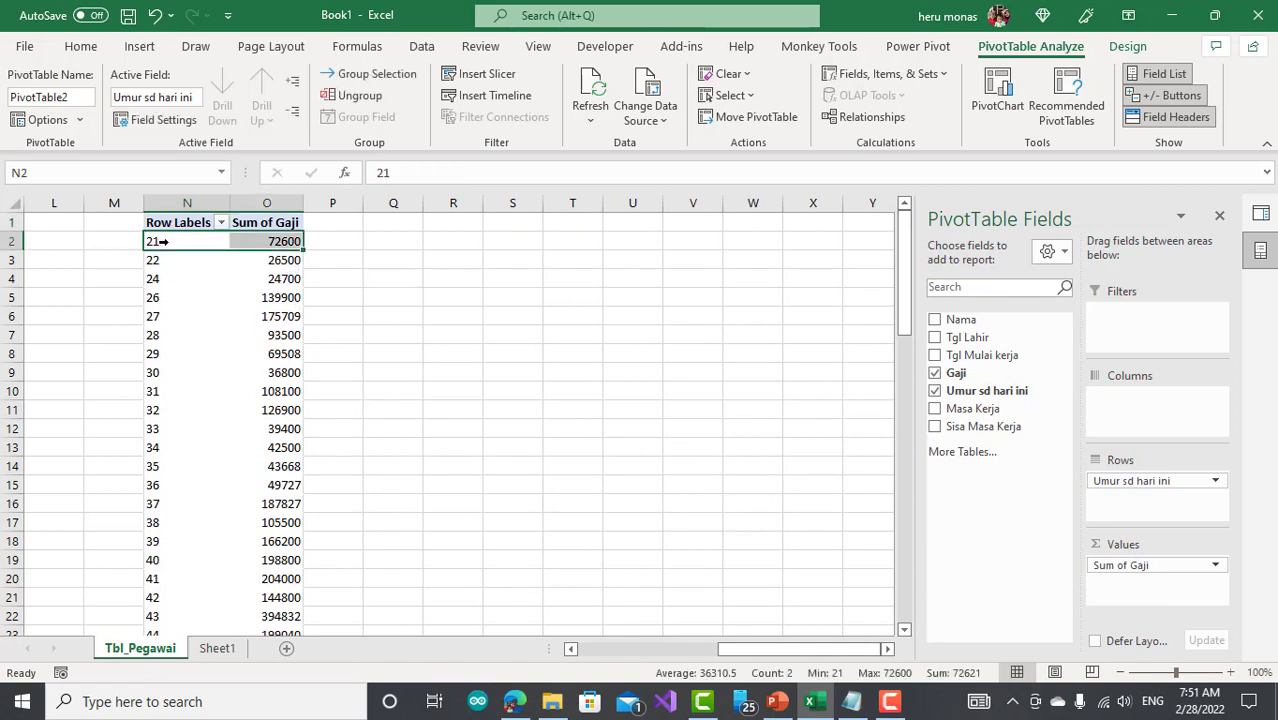
{"action": "mouse_move", "coordinate": [286, 241]}
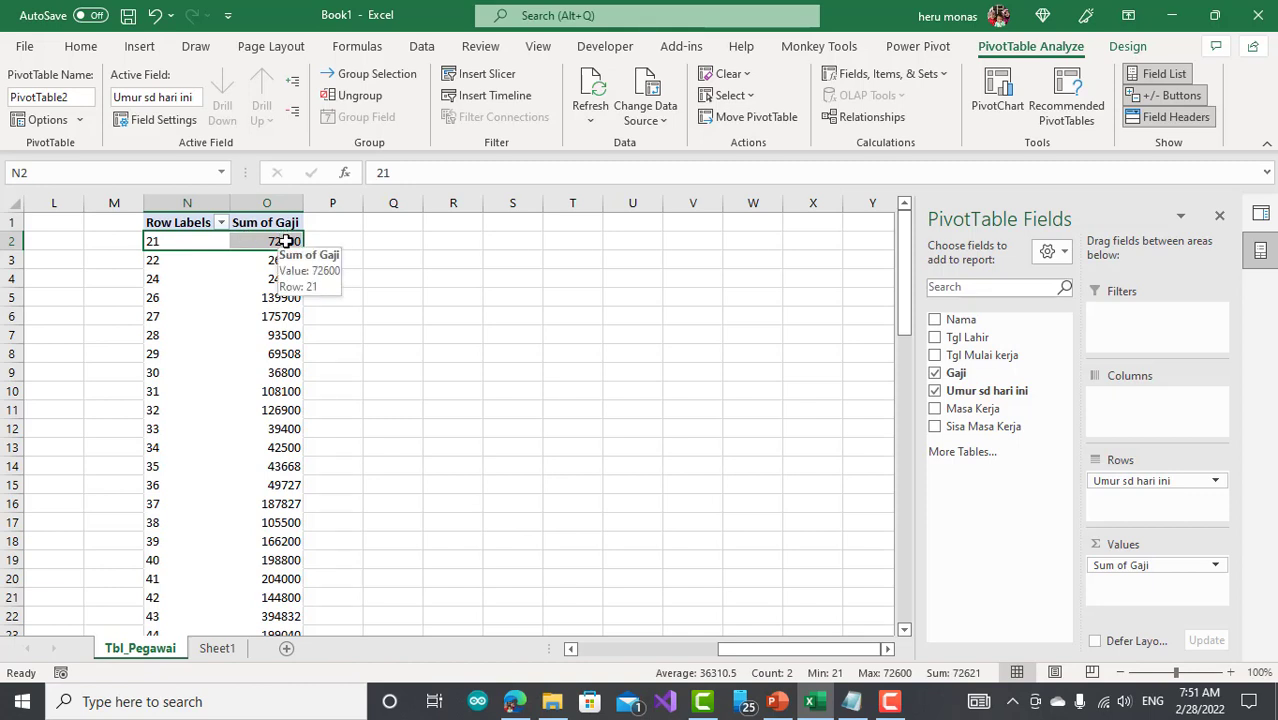
{"action": "left_click", "coordinate": [286, 241]}
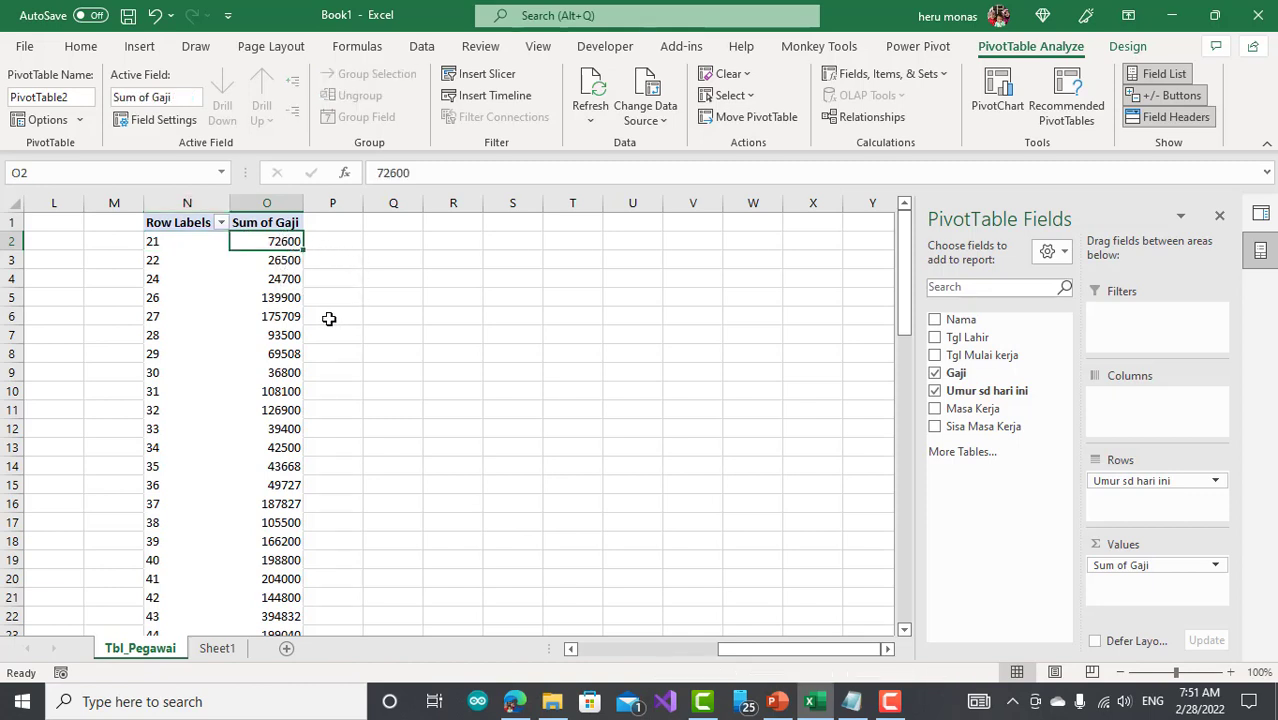
- Insert a slicer for Umur sd hari ini and place it at the top of the sheet, starting at column S
{"action": "left_click", "coordinate": [183, 283]}
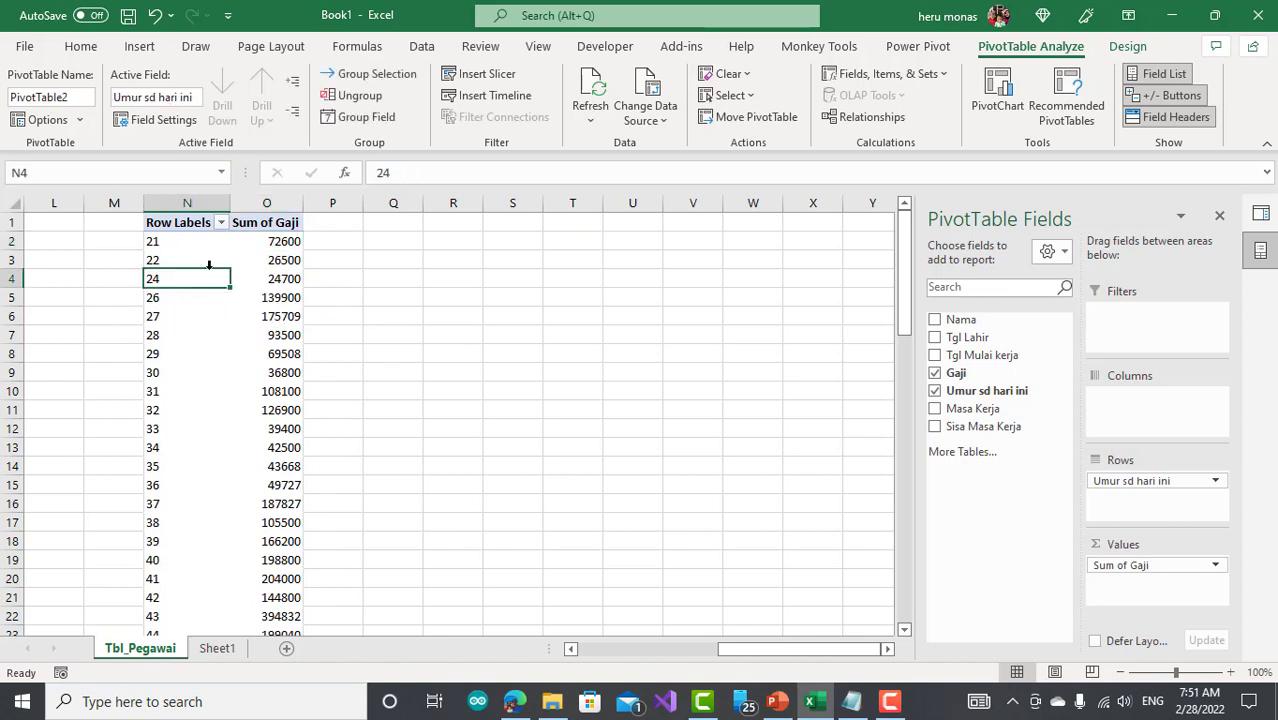
{"action": "left_click", "coordinate": [139, 46]}
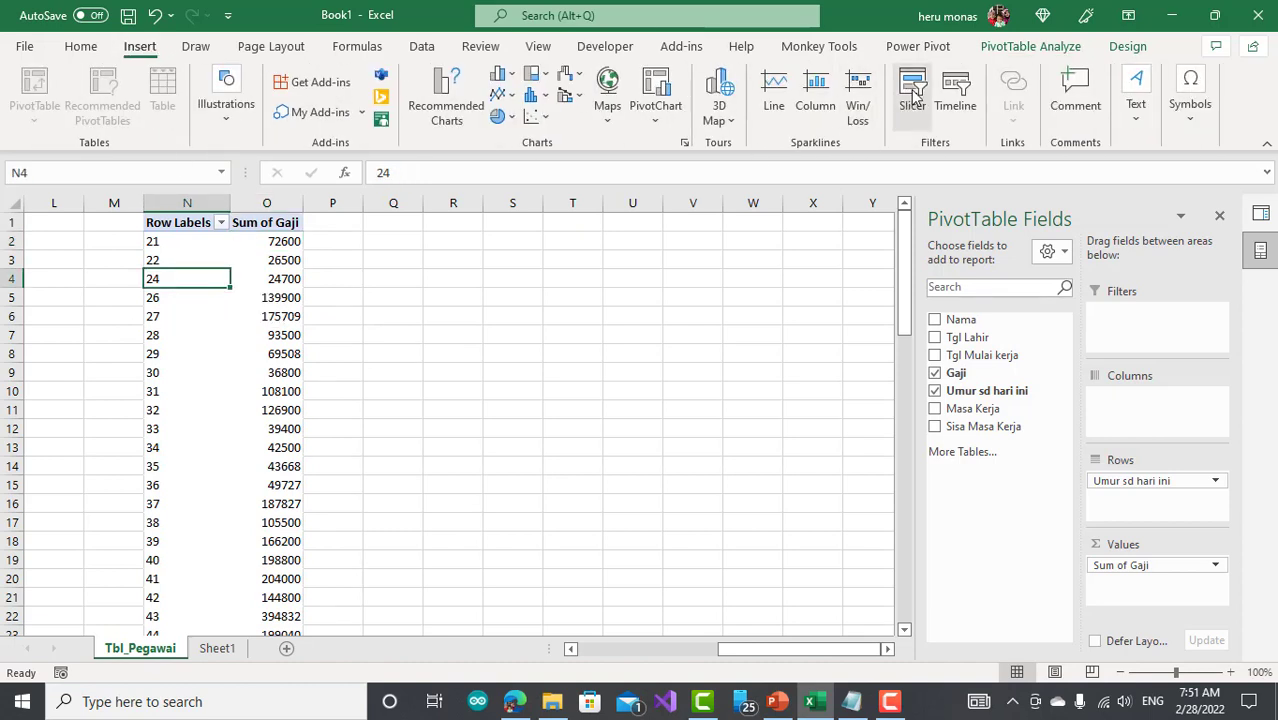
{"action": "left_click", "coordinate": [913, 95]}
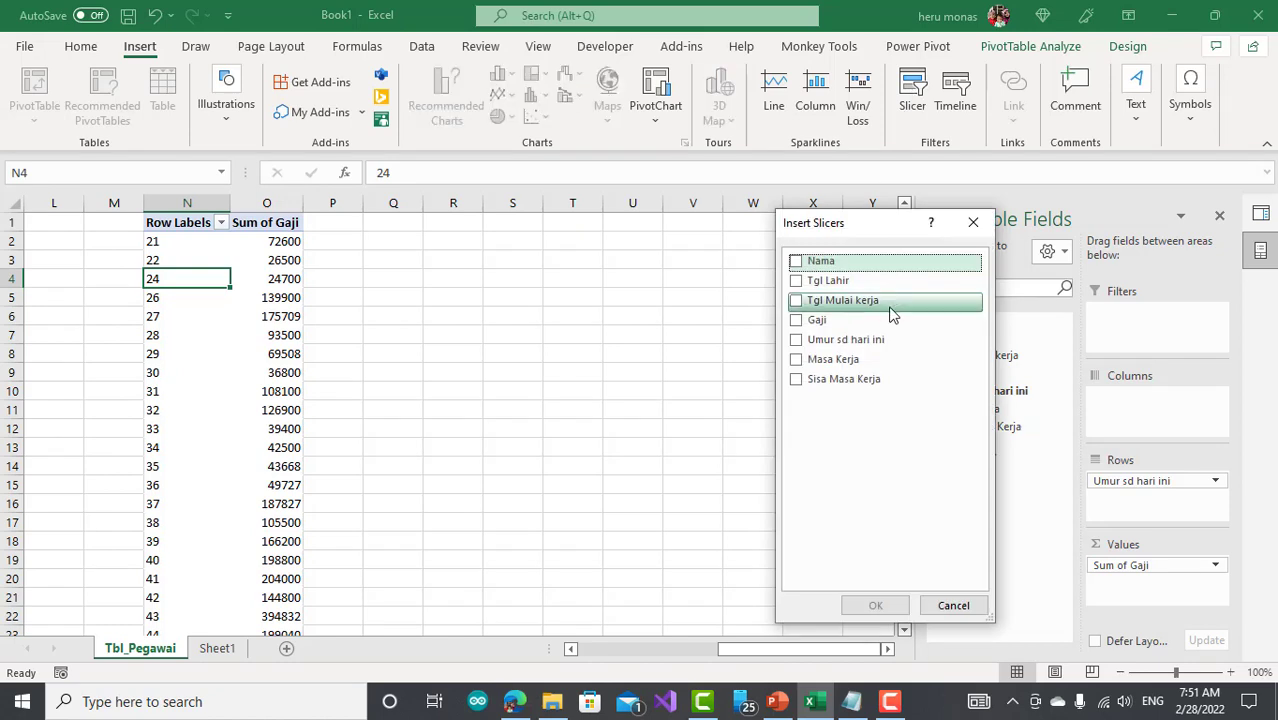
{"action": "left_click", "coordinate": [798, 341]}
{"action": "left_click", "coordinate": [858, 604]}
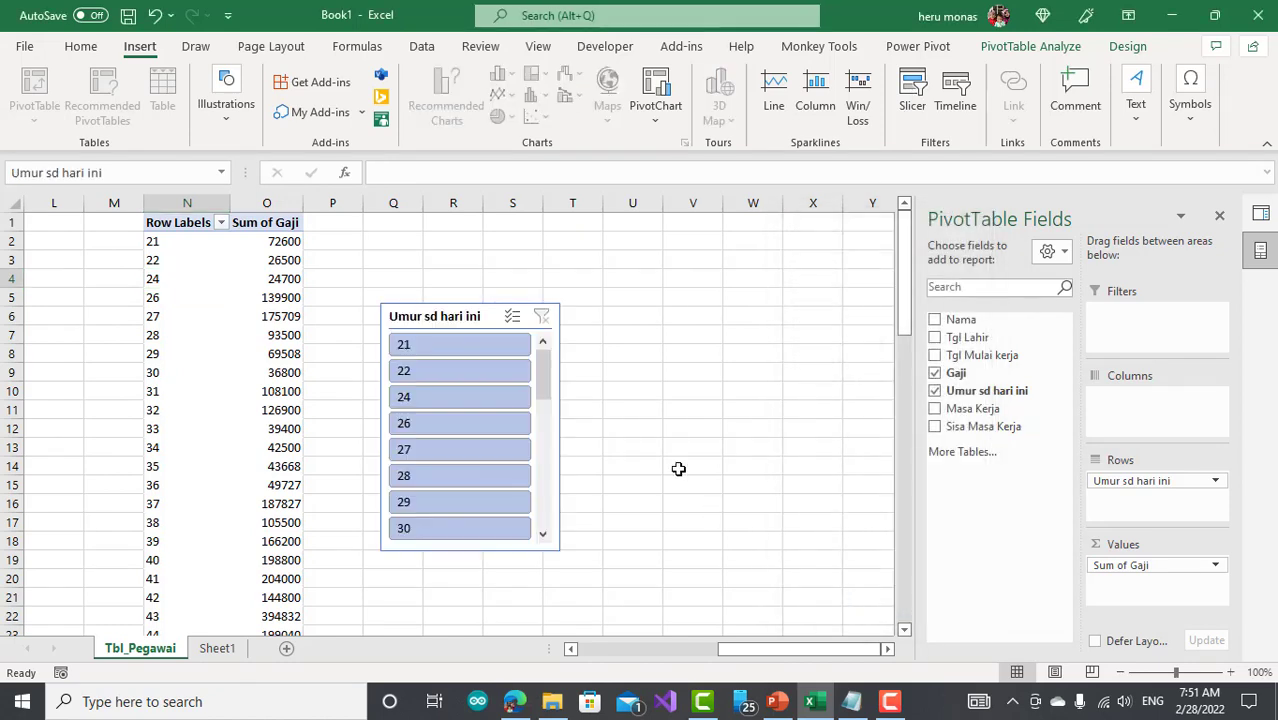
{"action": "left_click_drag", "start_coordinate": [456, 320], "coordinate": [595, 230]}
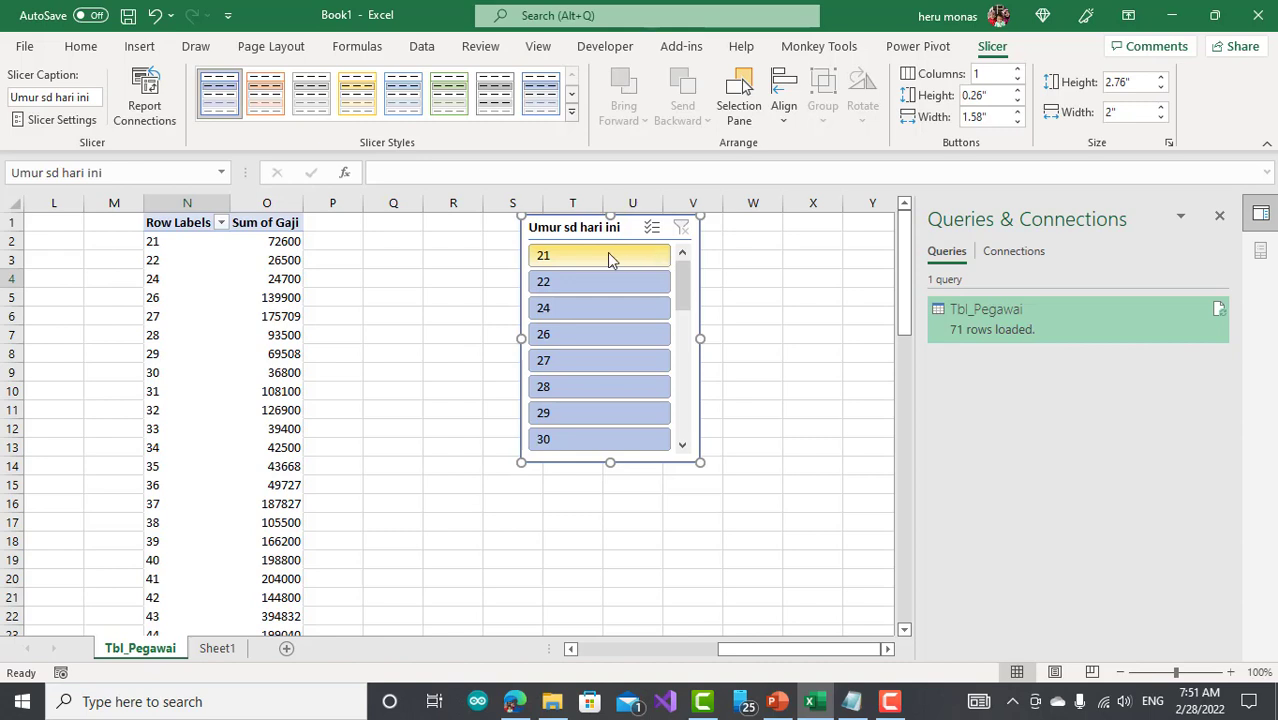
- Filter the salary PivotTable to ages 21 through 30 with the slicer and select the Gaji grand total
{"action": "left_click_drag", "start_coordinate": [607, 252], "coordinate": [590, 440]}
{"action": "left_click", "coordinate": [428, 424]}
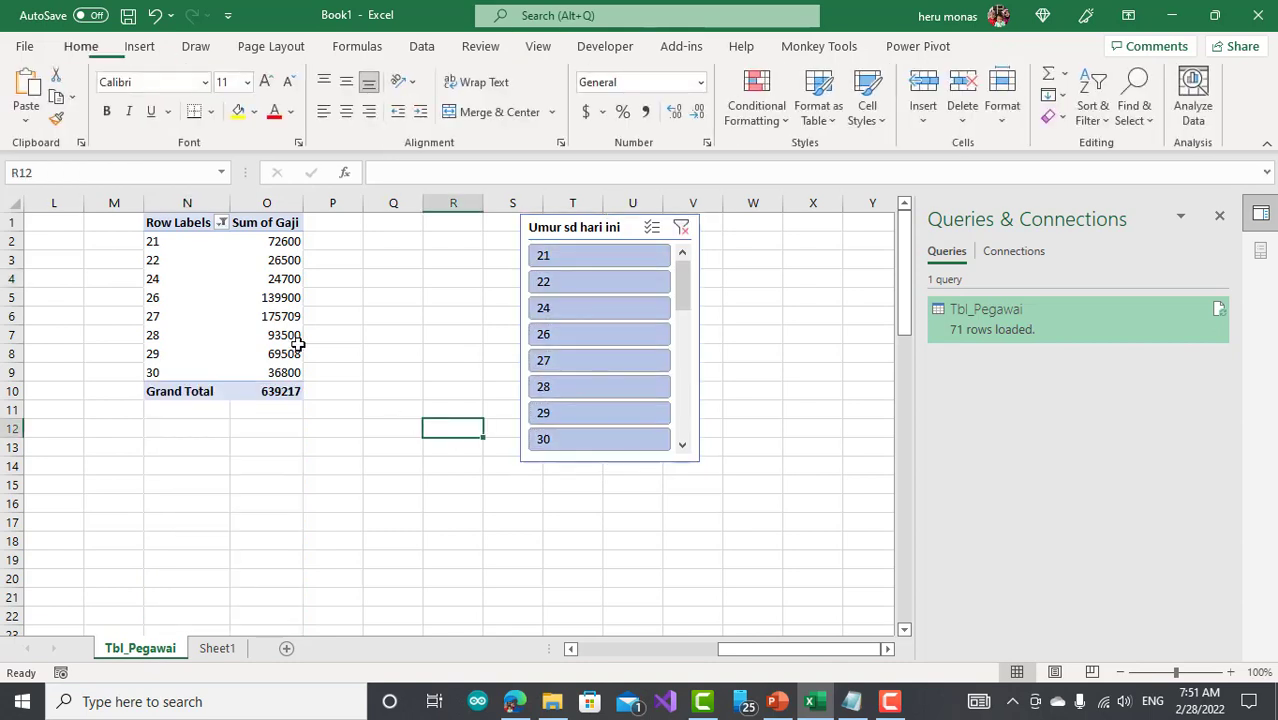
{"action": "left_click", "coordinate": [285, 391]}
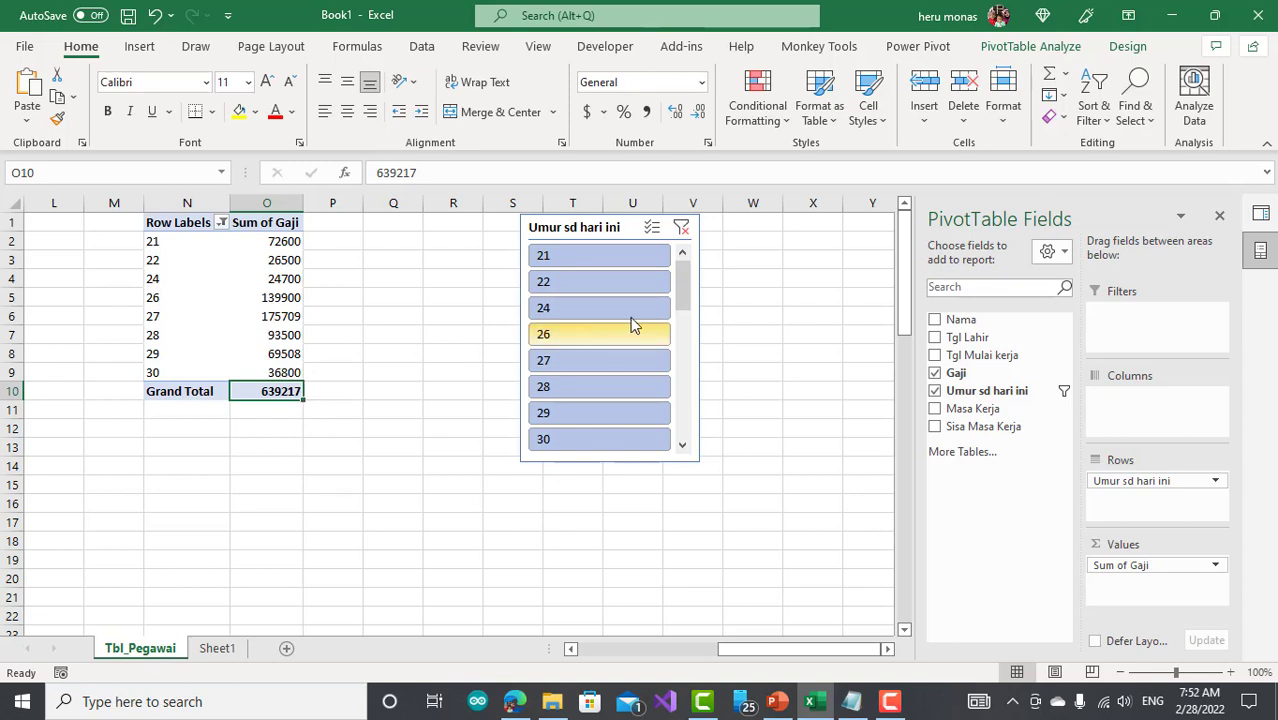
- Filter the salary PivotTable to ages 26 through 30 with the slicer and select its Gaji grand total
{"action": "mouse_move", "coordinate": [678, 295]}
{"action": "left_mouse_down"}
{"action": "mouse_move", "coordinate": [681, 347]}
{"action": "mouse_move", "coordinate": [682, 272]}
{"action": "left_mouse_up"}
{"action": "left_click_drag", "start_coordinate": [594, 336], "coordinate": [587, 441]}
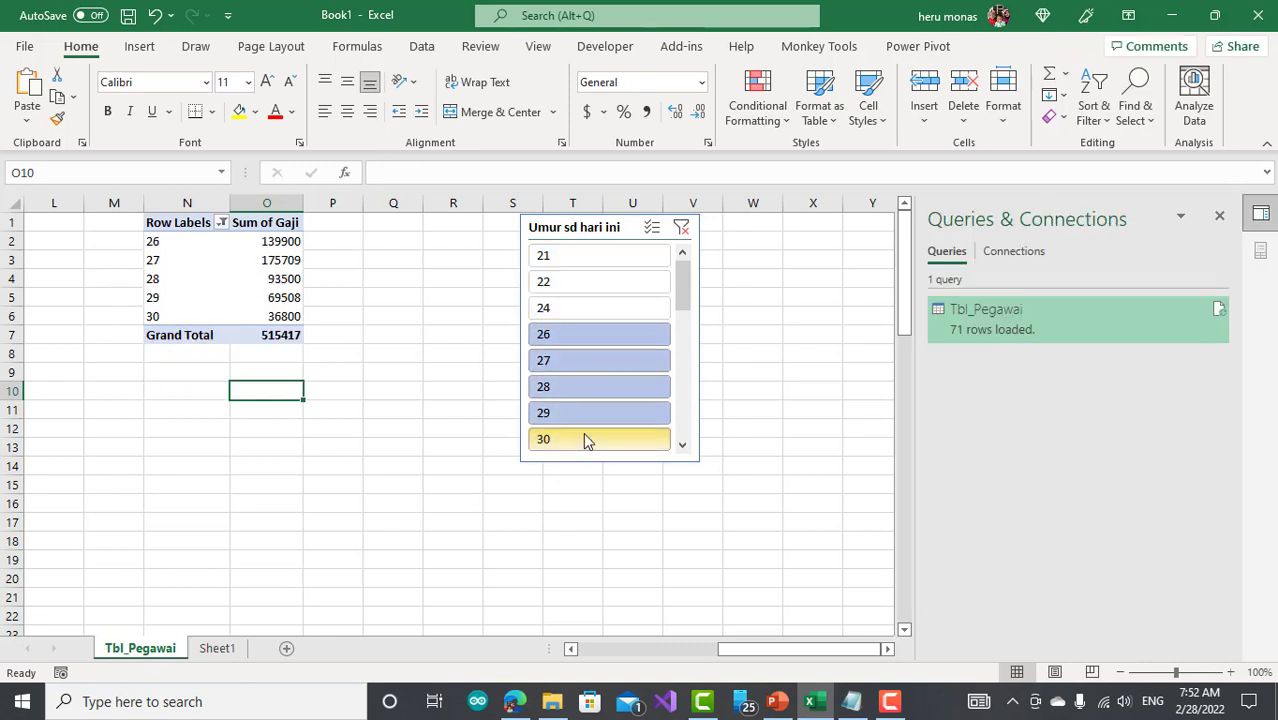
{"action": "left_click", "coordinate": [268, 336]}
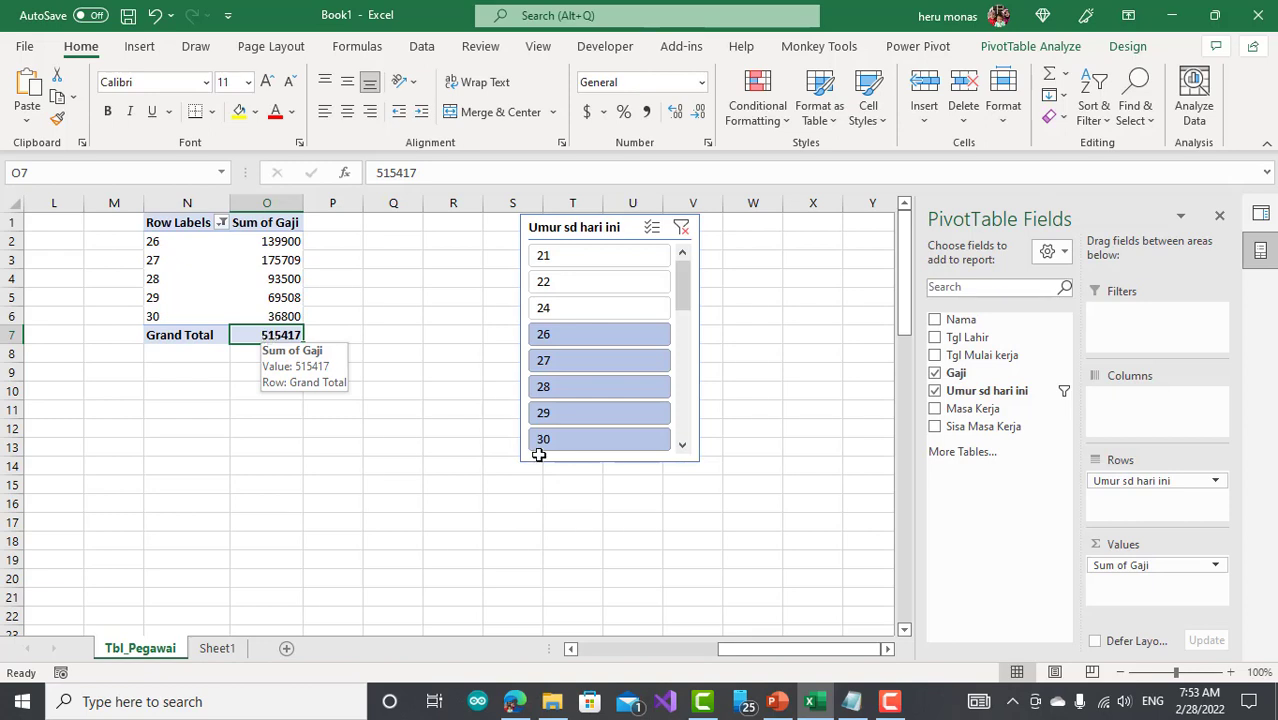
{"action": "left_click", "coordinate": [892, 702]}
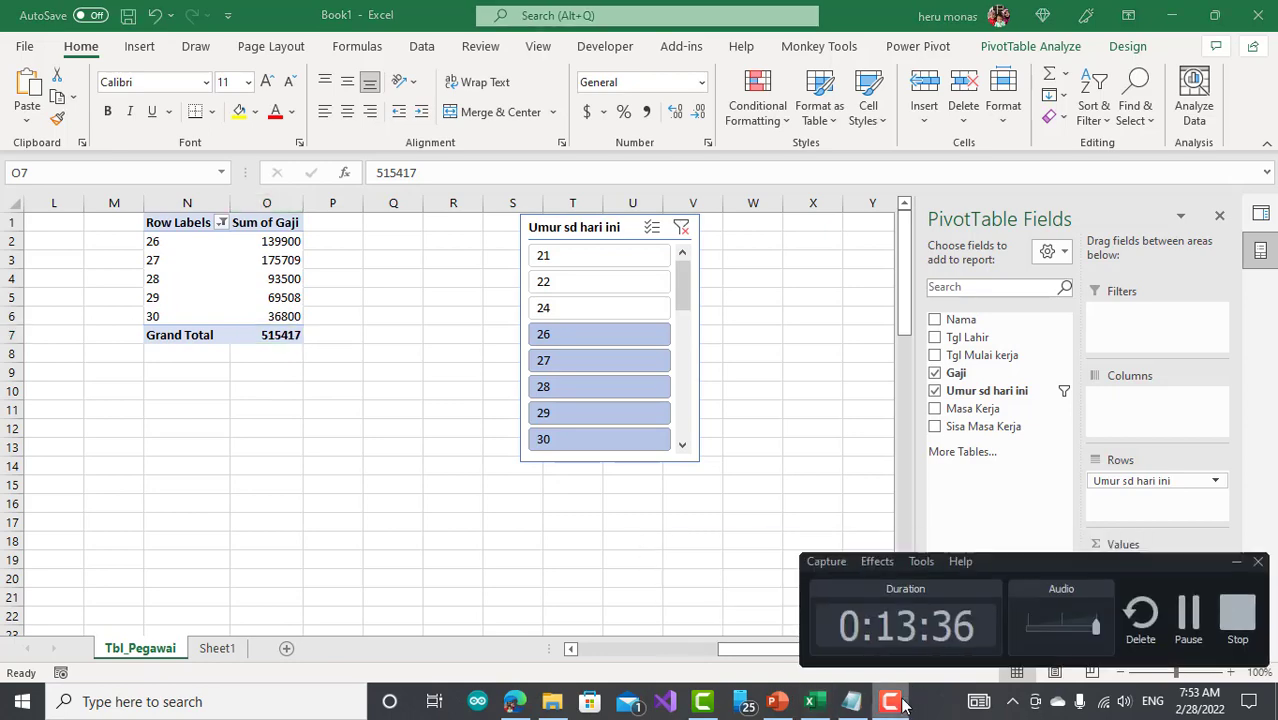
{"action": "left_click", "coordinate": [1234, 612]}
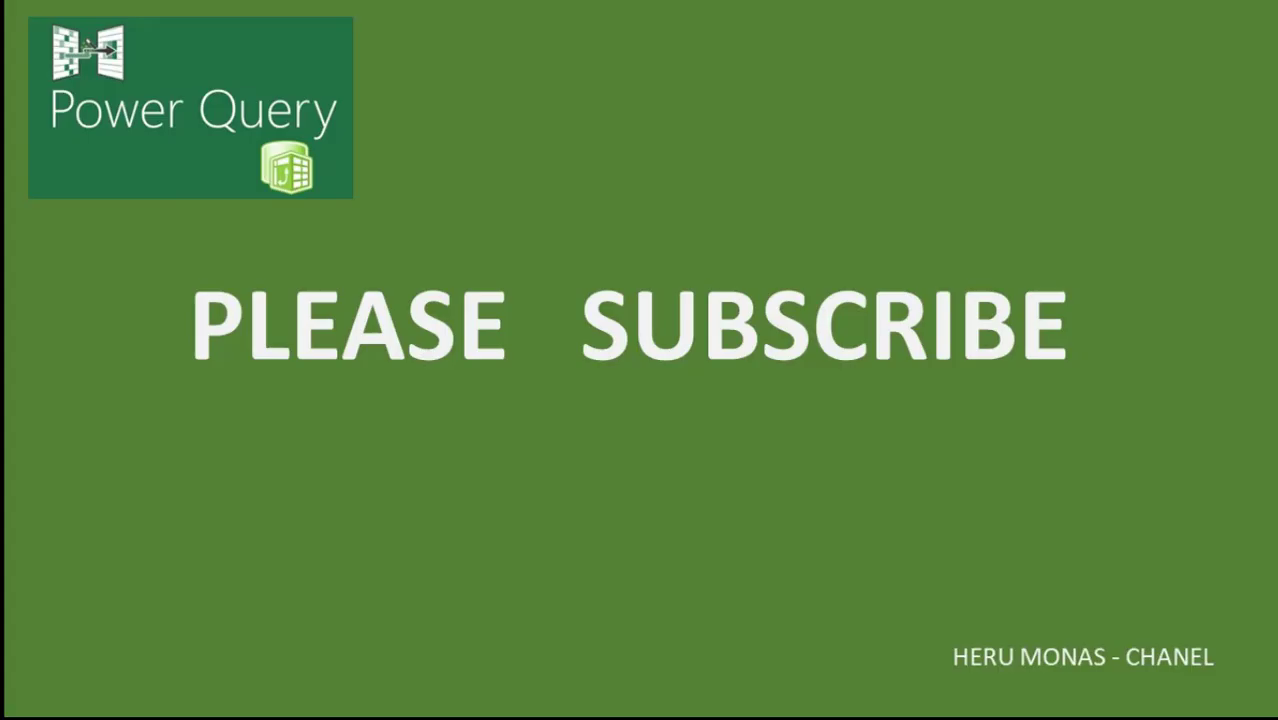